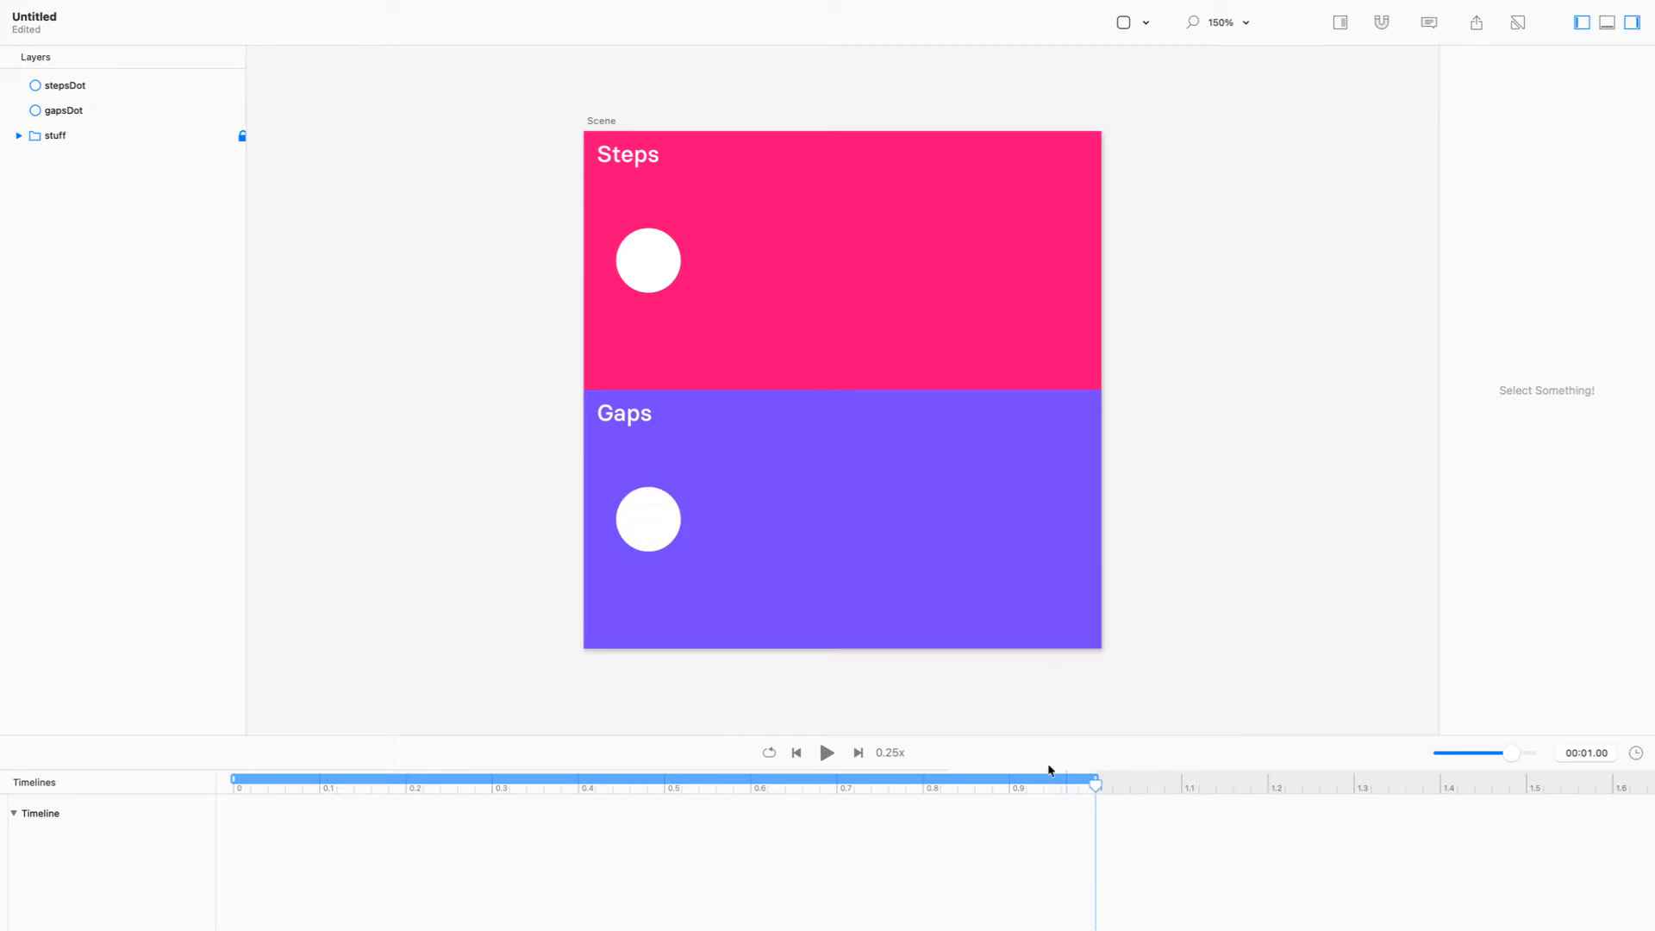
# Animate the stepsDot circle by setting its X position to 350 at 1 second
pyautogui.click(665, 259)
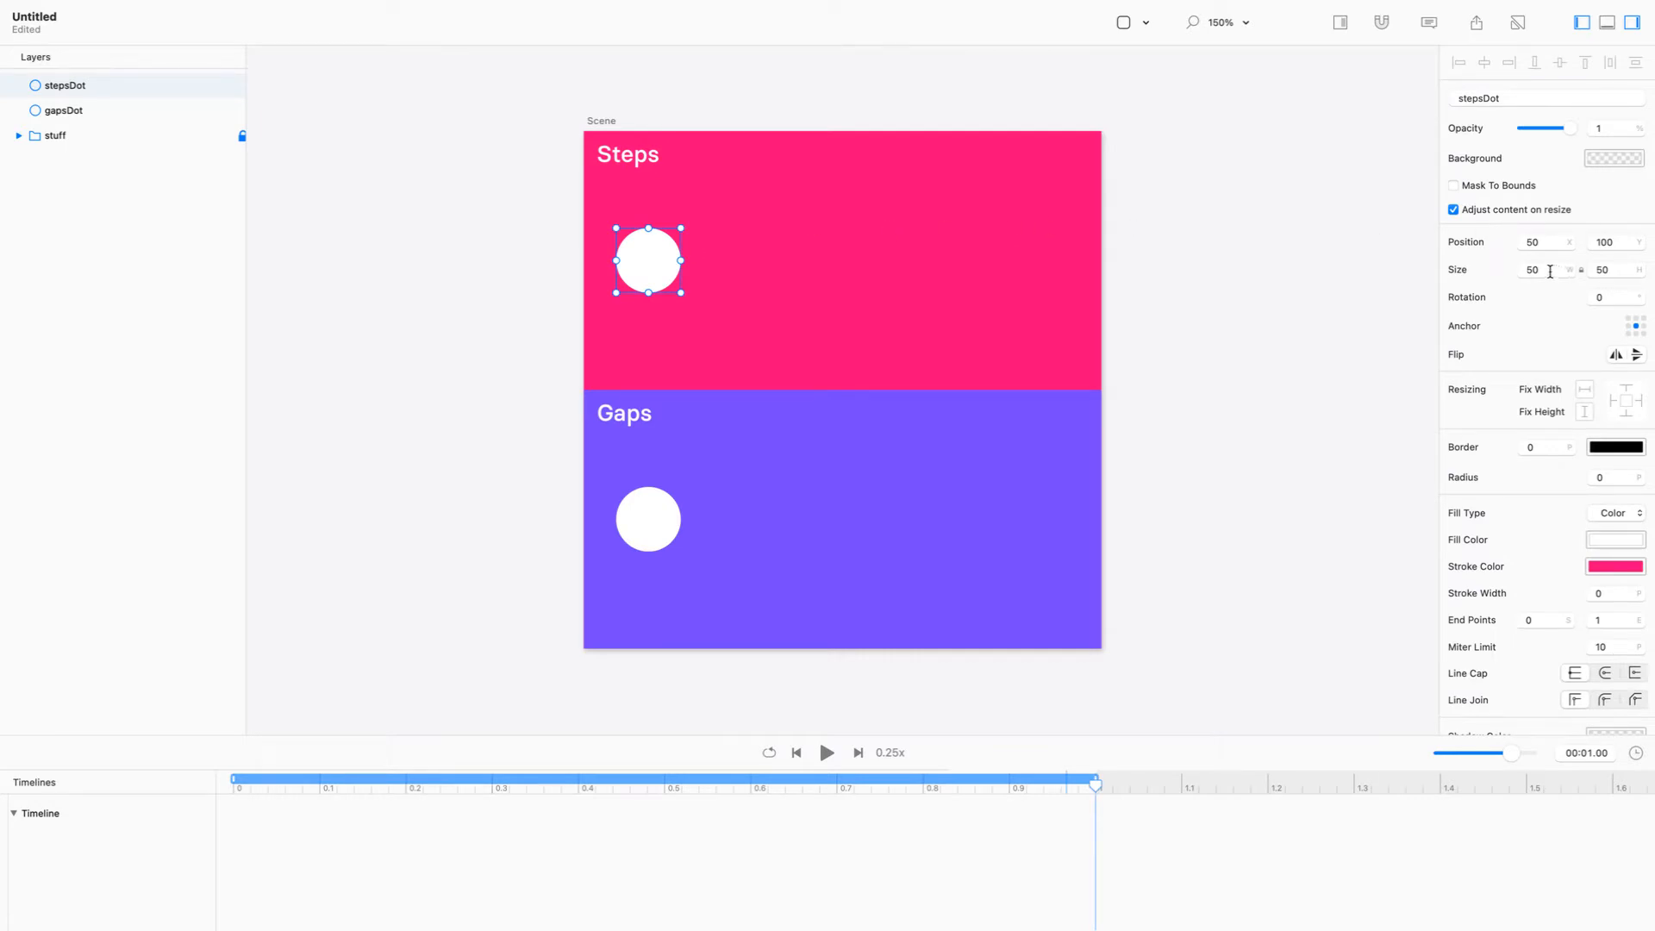
pyautogui.doubleClick(1529, 242)
pyautogui.write('350')
pyautogui.press('Return')
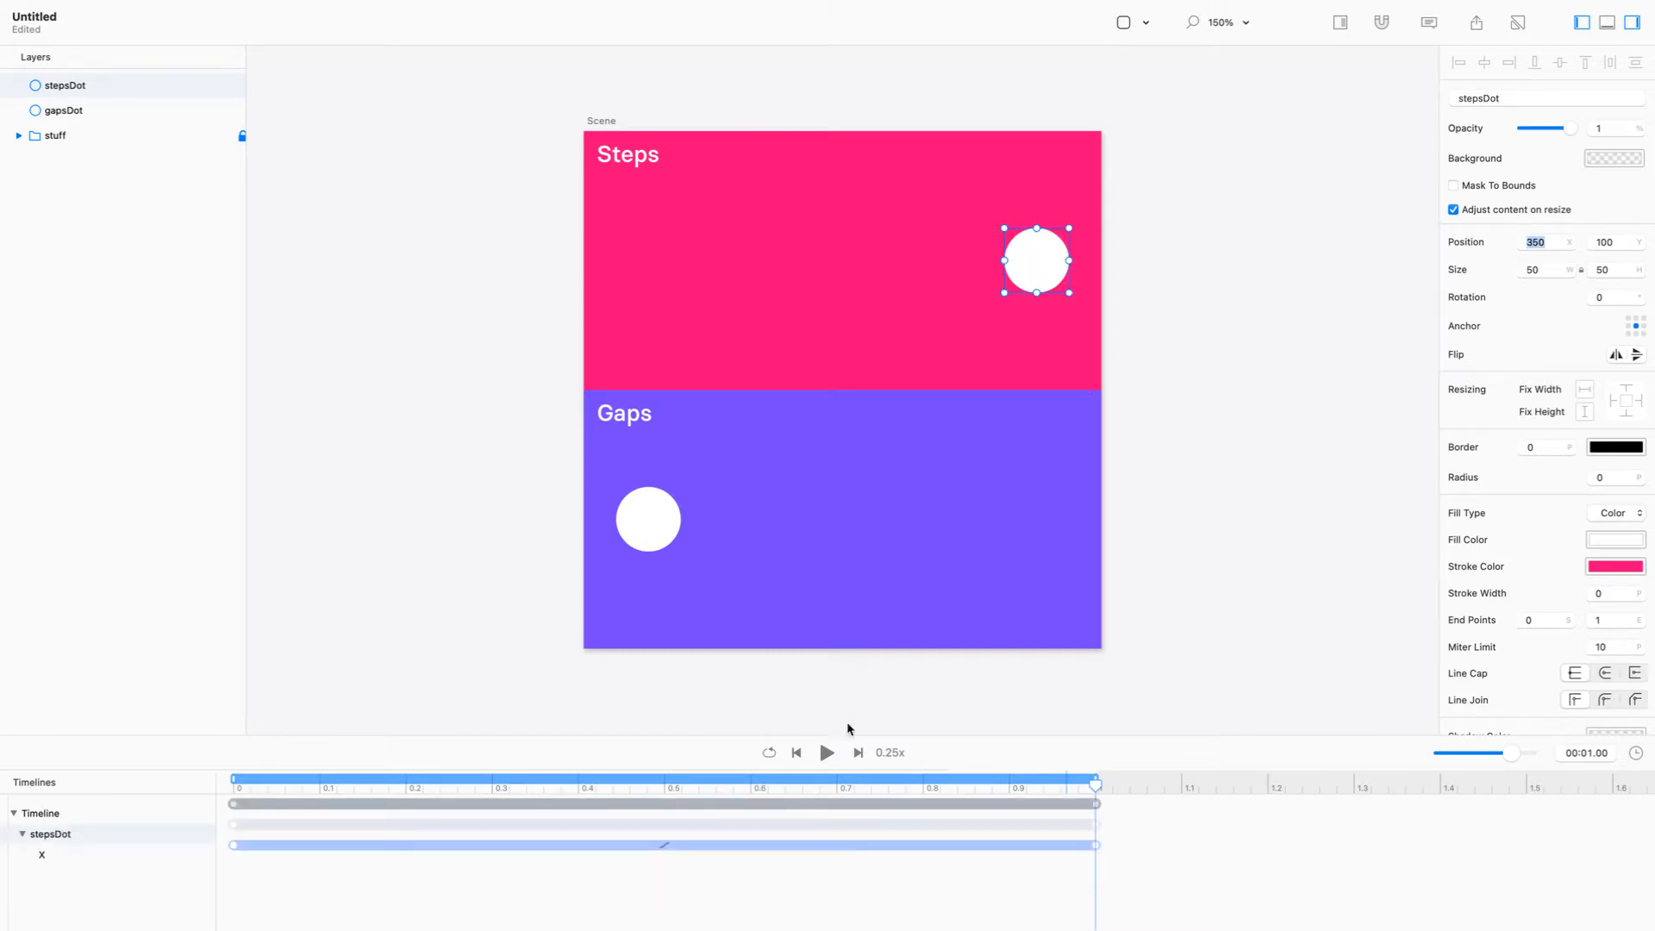
# Preview the animation at 1x playback speed and place the playhead at 0.5 seconds
pyautogui.click(890, 753)
pyautogui.click(827, 755)
pyautogui.click(826, 755)
pyautogui.moveTo(691, 791); pyautogui.dragTo(665, 786)
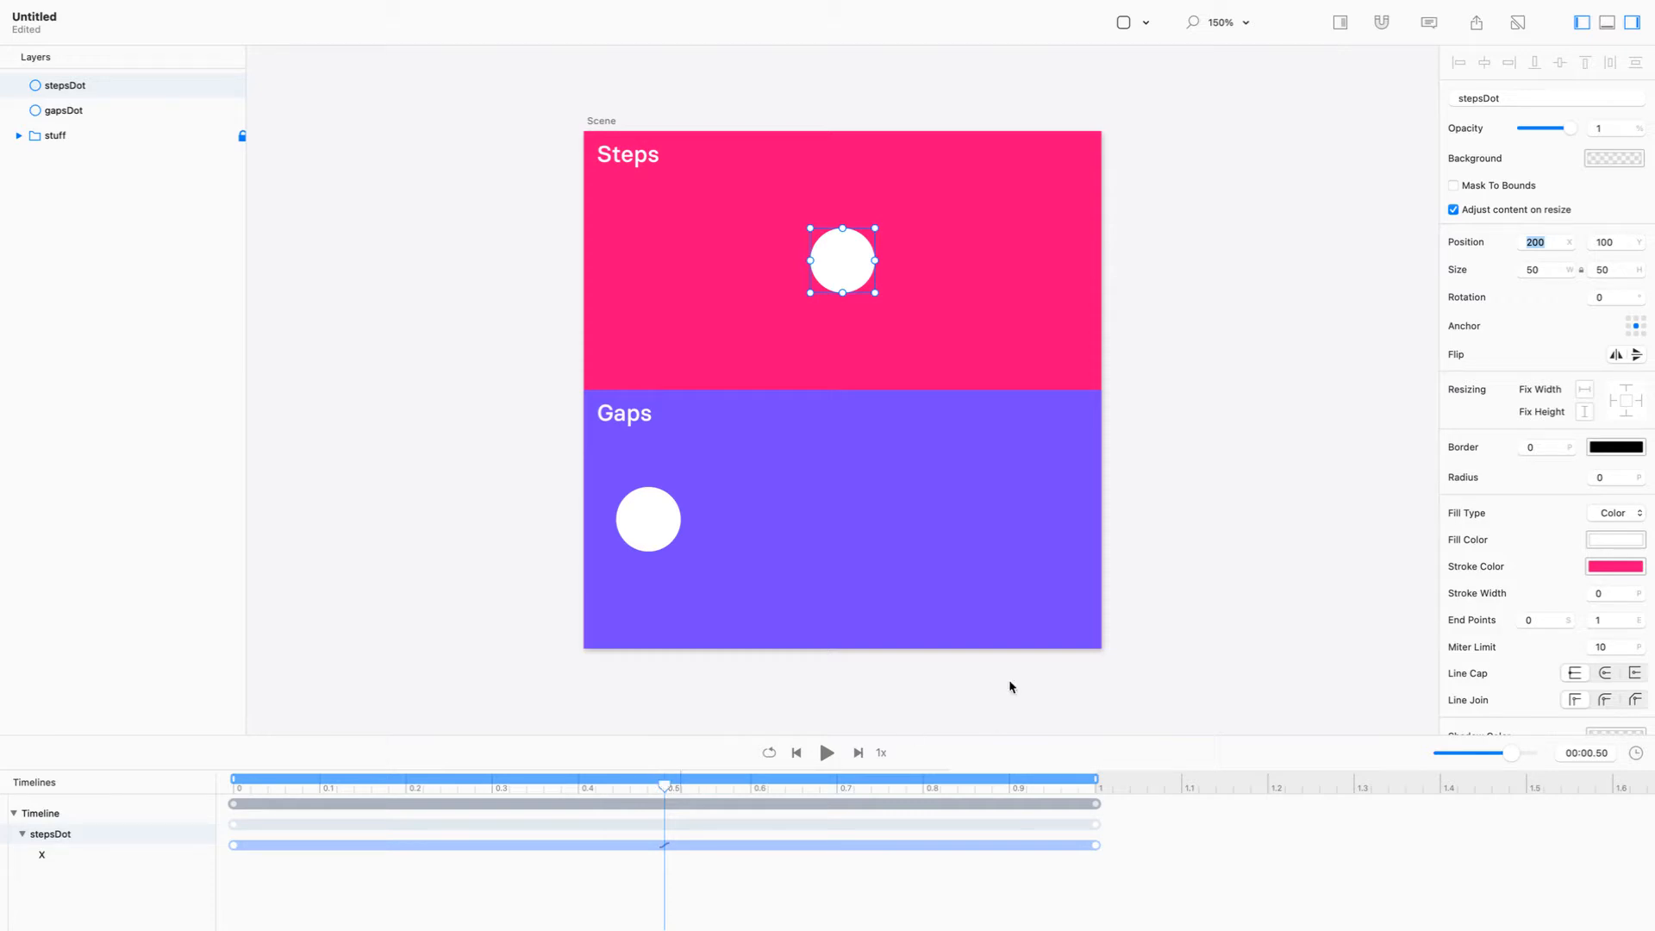
pyautogui.click(1550, 241)
pyautogui.doubleClick(1551, 241)
pyautogui.moveTo(860, 272); pyautogui.dragTo(869, 250)
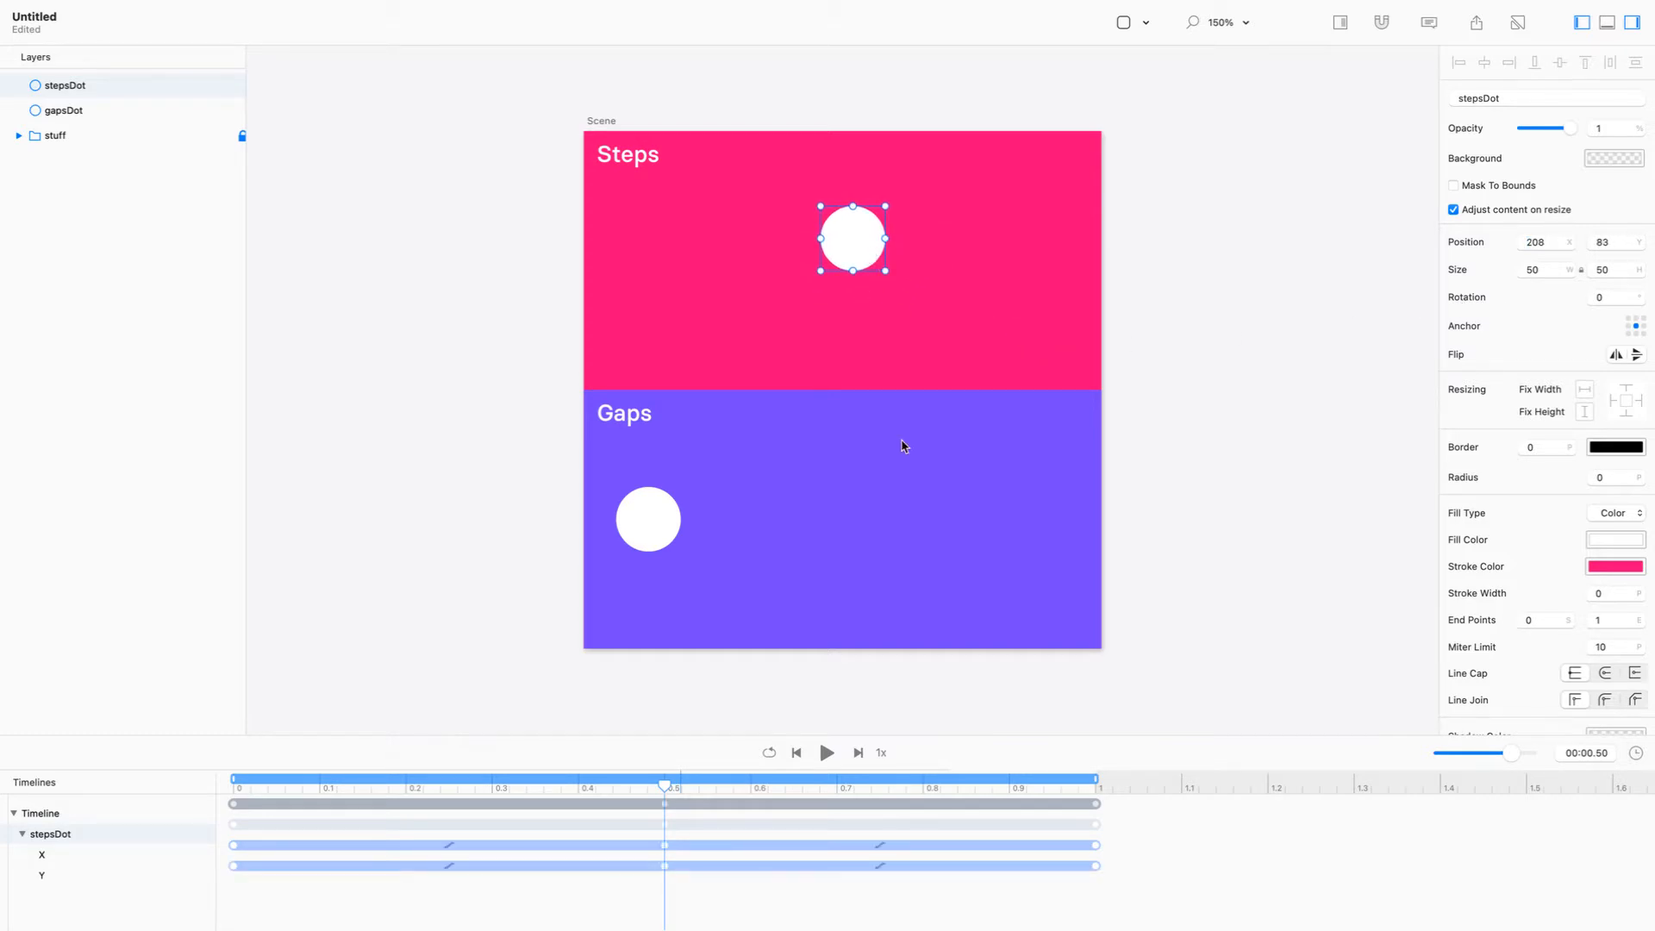
pyautogui.click(664, 844)
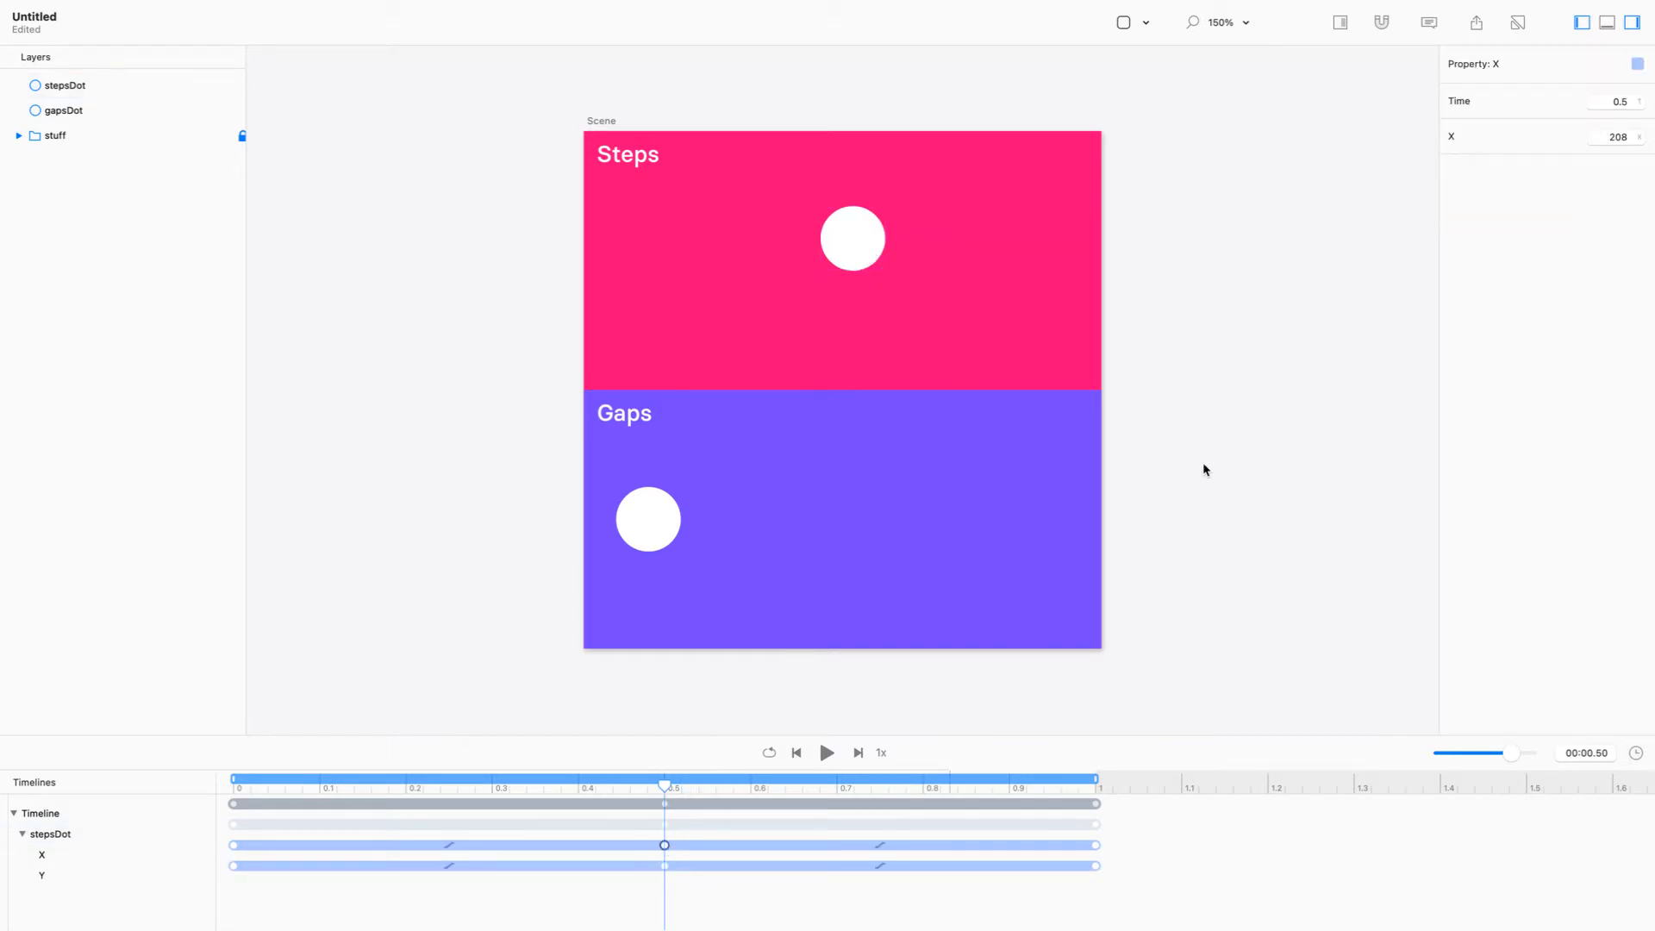
pyautogui.click(1597, 139)
pyautogui.press('Delete')
# Add a middle X keyframe for stepsDot at 0.5 seconds with an X position of 200
pyautogui.click(829, 259)
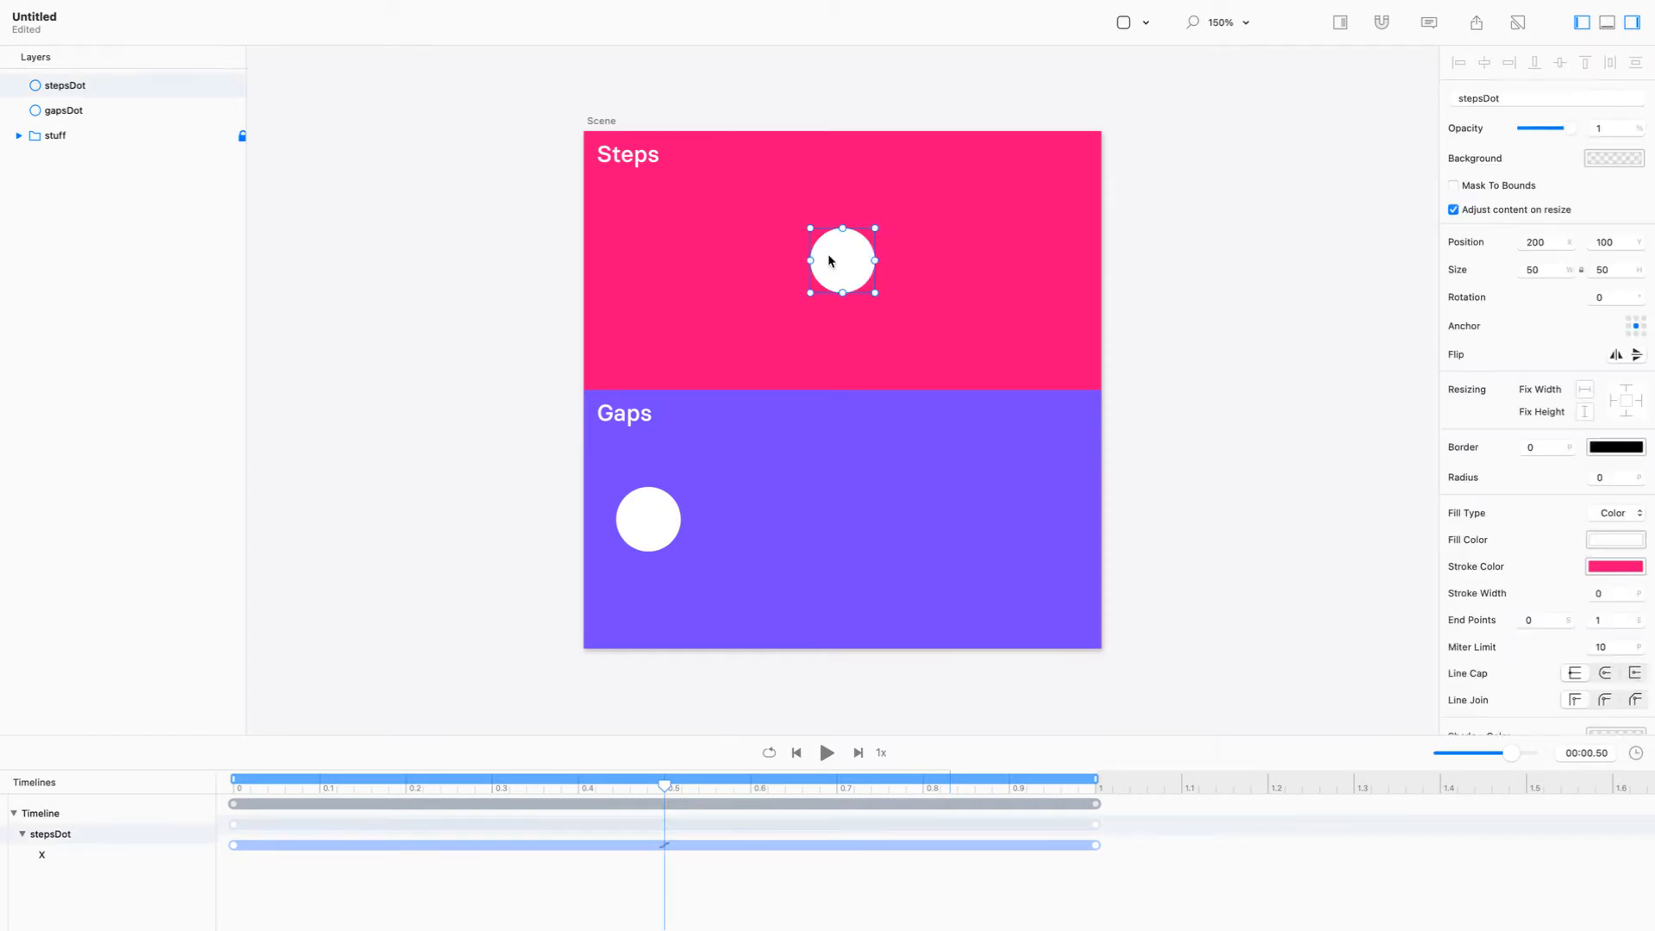
pyautogui.click(1554, 242)
pyautogui.click(1554, 242)
pyautogui.press('Return')
pyautogui.click(1547, 243)
pyautogui.moveTo(1546, 241); pyautogui.dragTo(1482, 244)
pyautogui.press('Return')
# Play back the stepsDot motion with looping turned on, and stop it after checking the movement
pyautogui.click(829, 754)
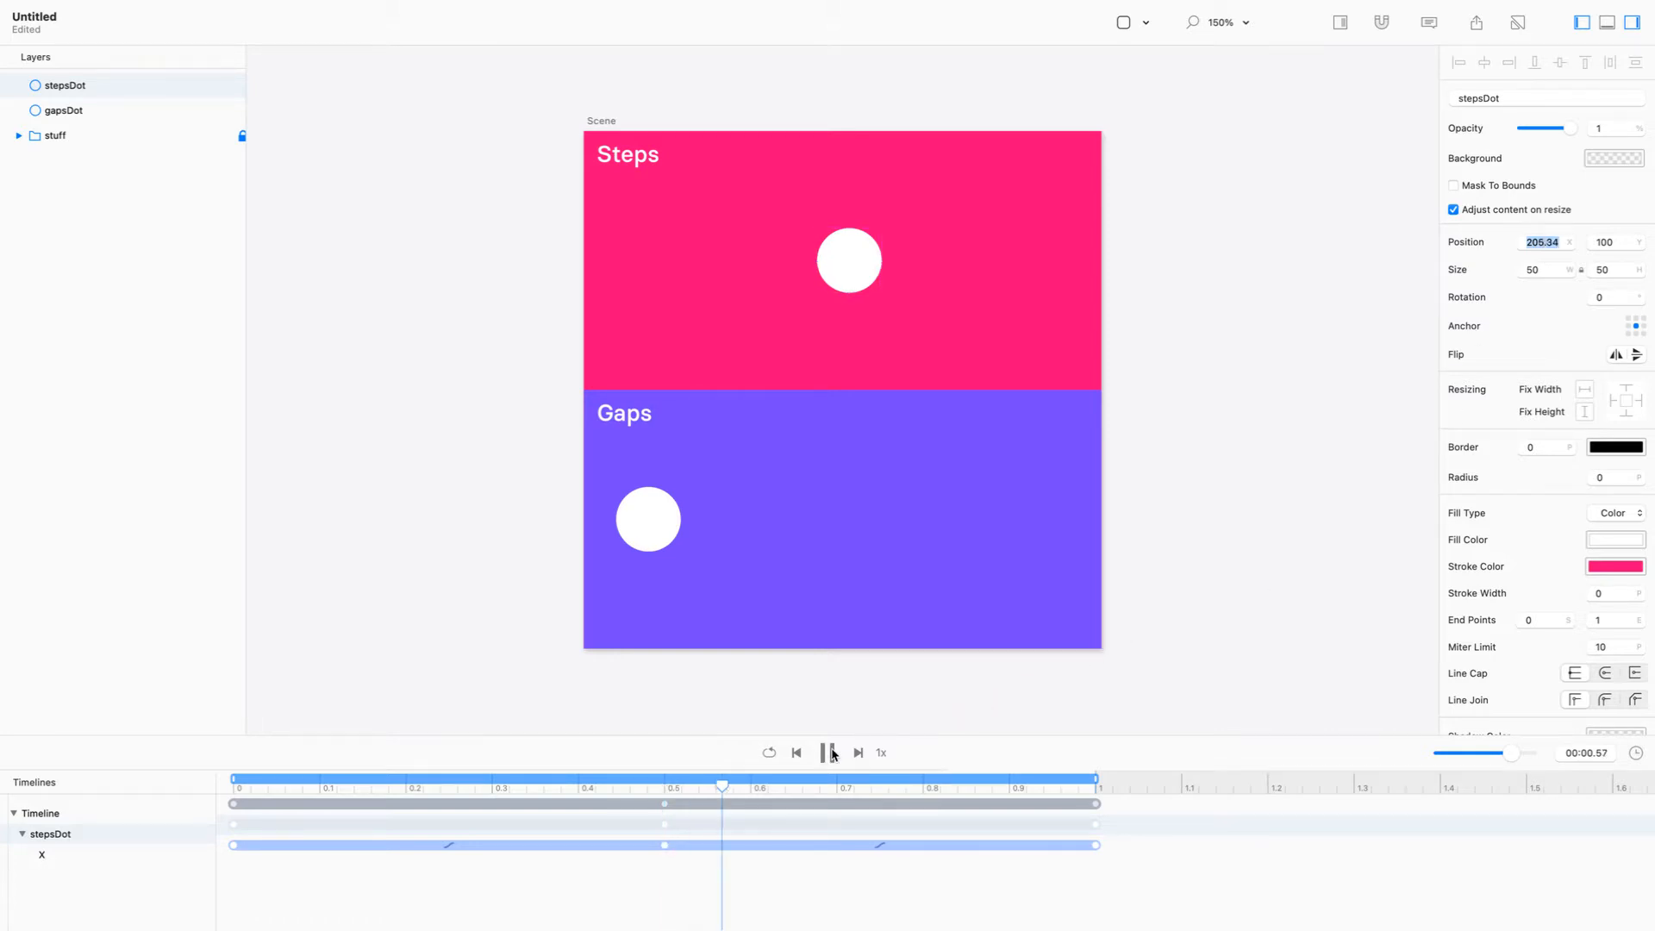
pyautogui.click(829, 753)
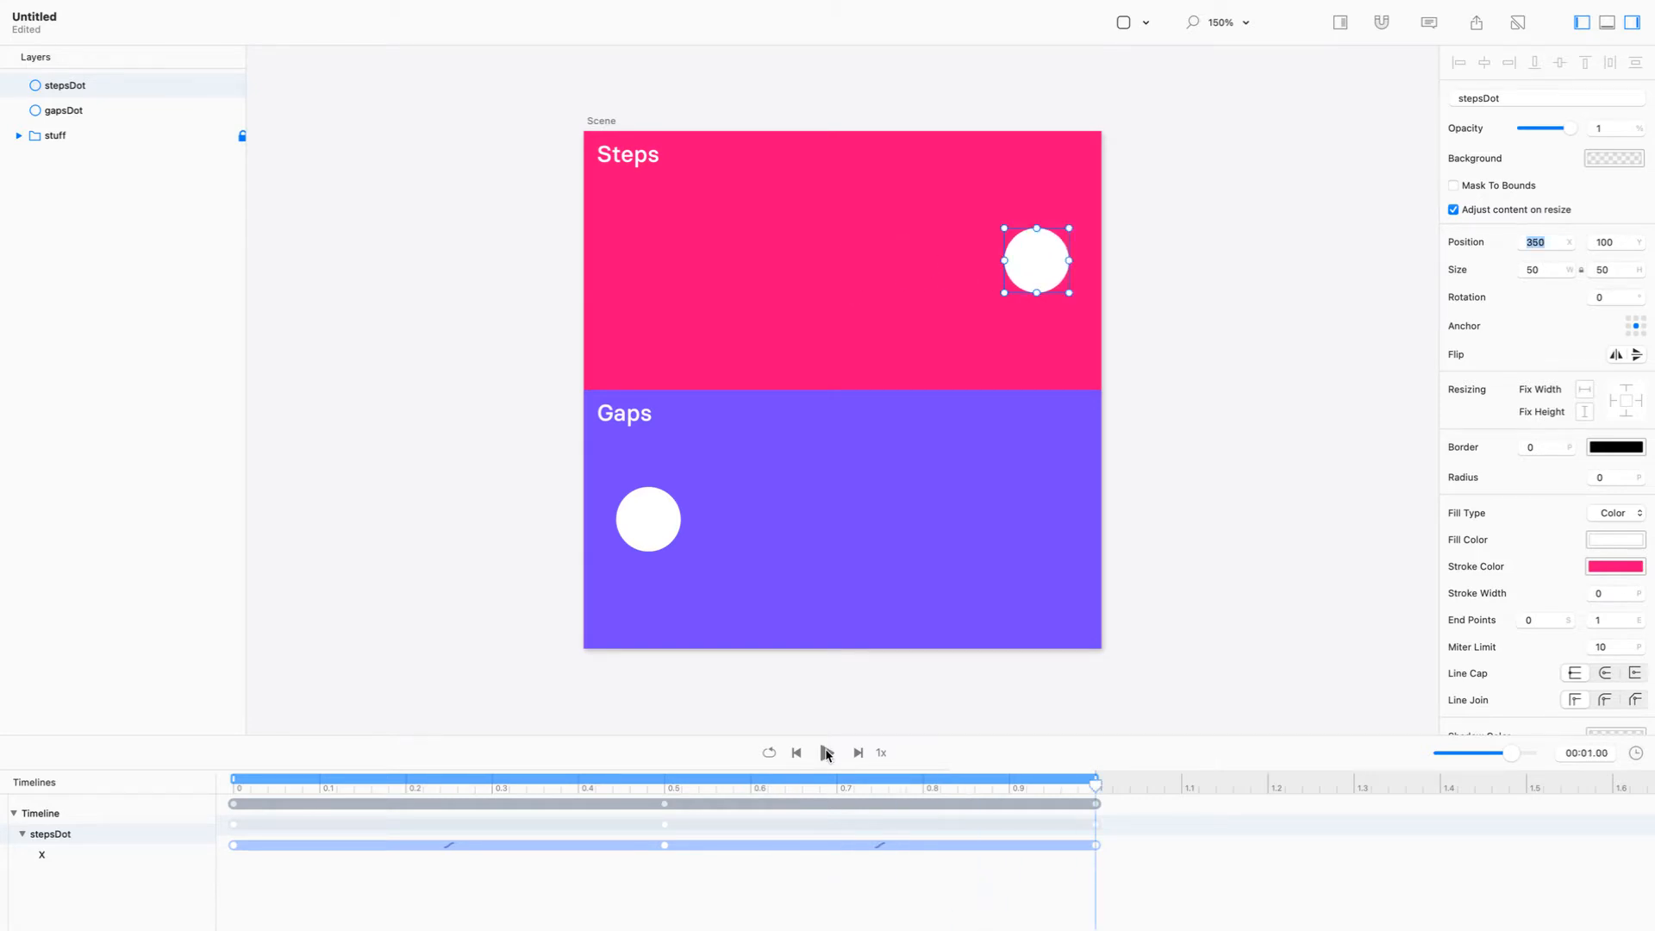
pyautogui.click(825, 753)
pyautogui.click(825, 753)
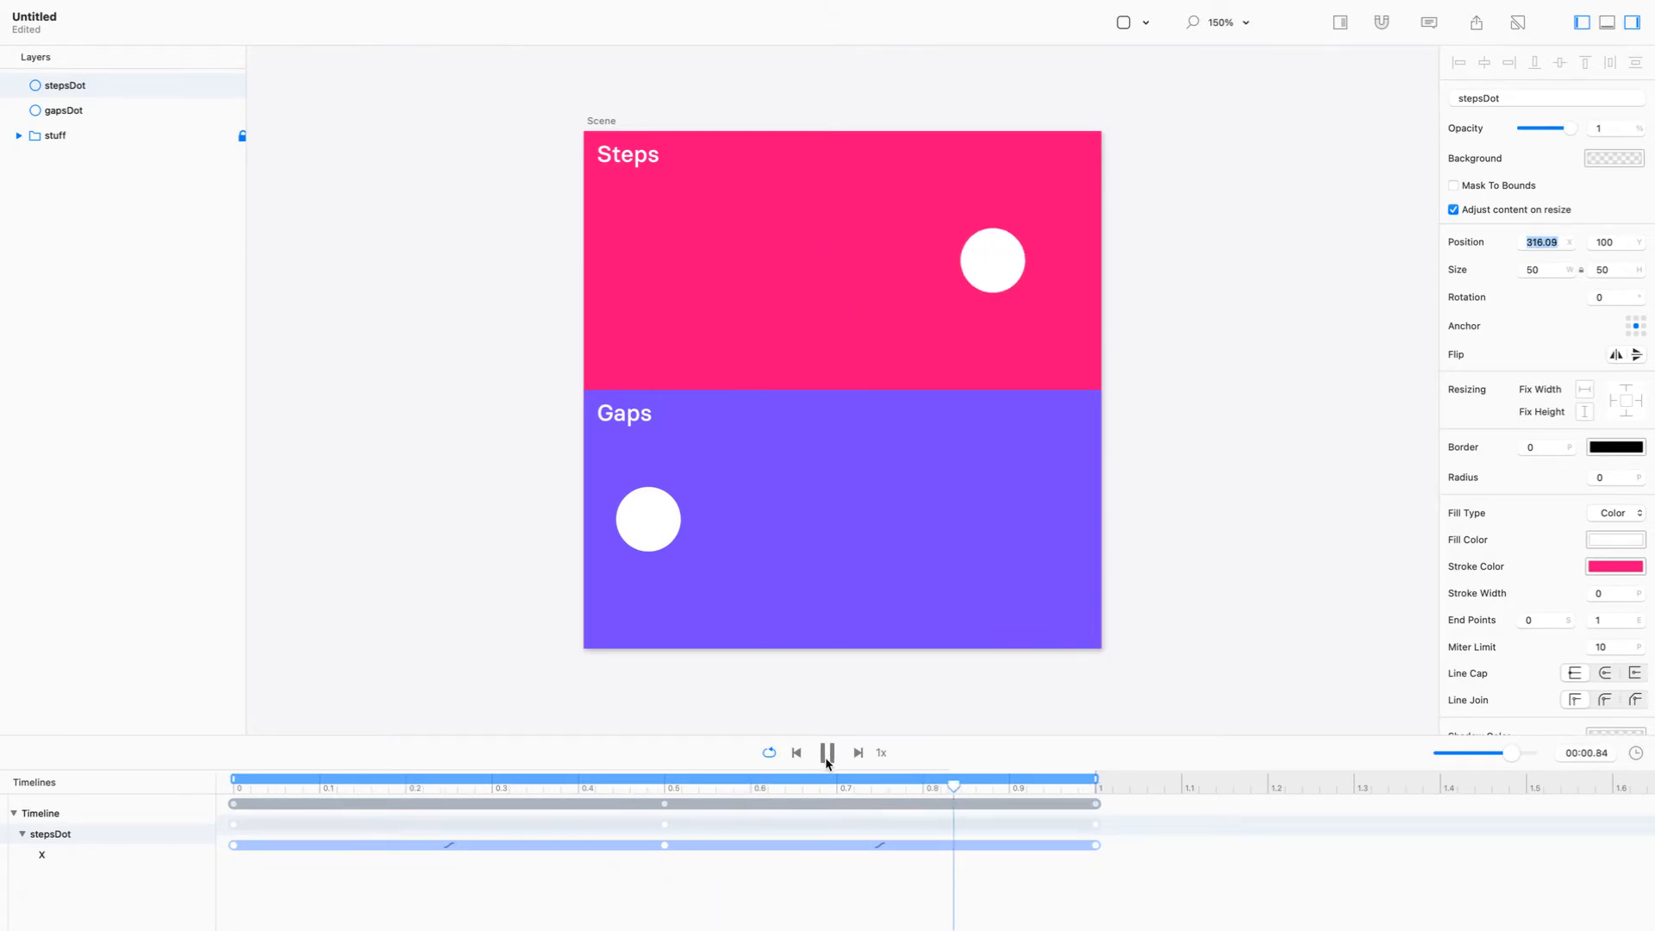
pyautogui.click(826, 757)
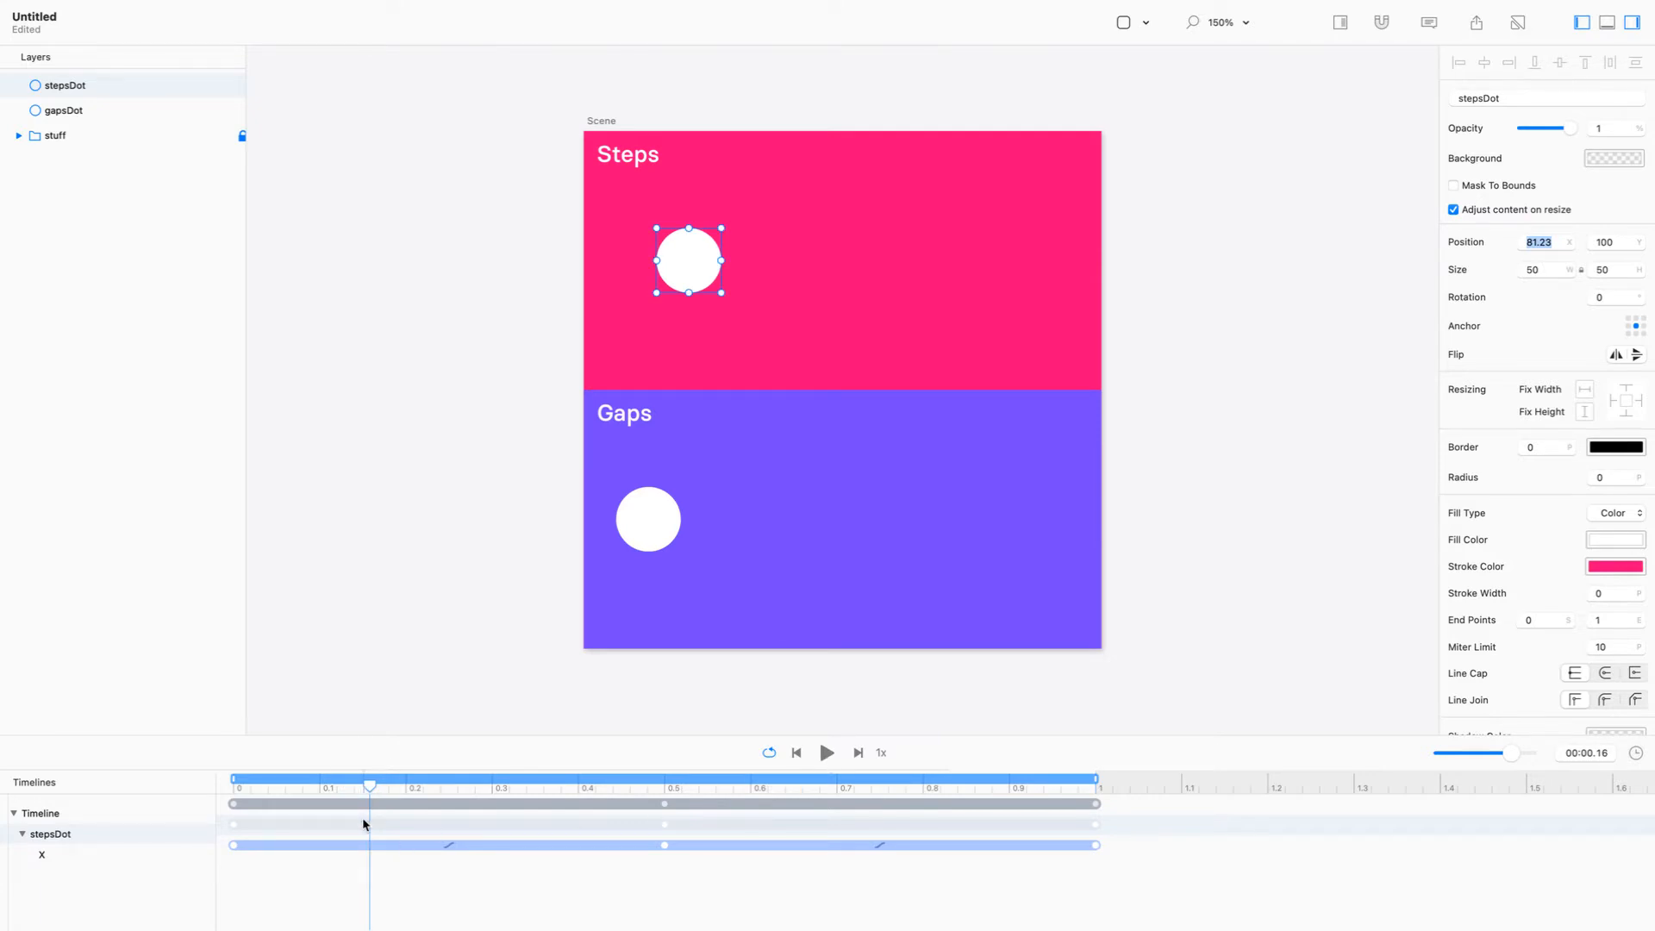
# Return the playhead to 0 and set the easing of stepsDot's first X segment to Step Right
pyautogui.moveTo(368, 782); pyautogui.dragTo(241, 785)
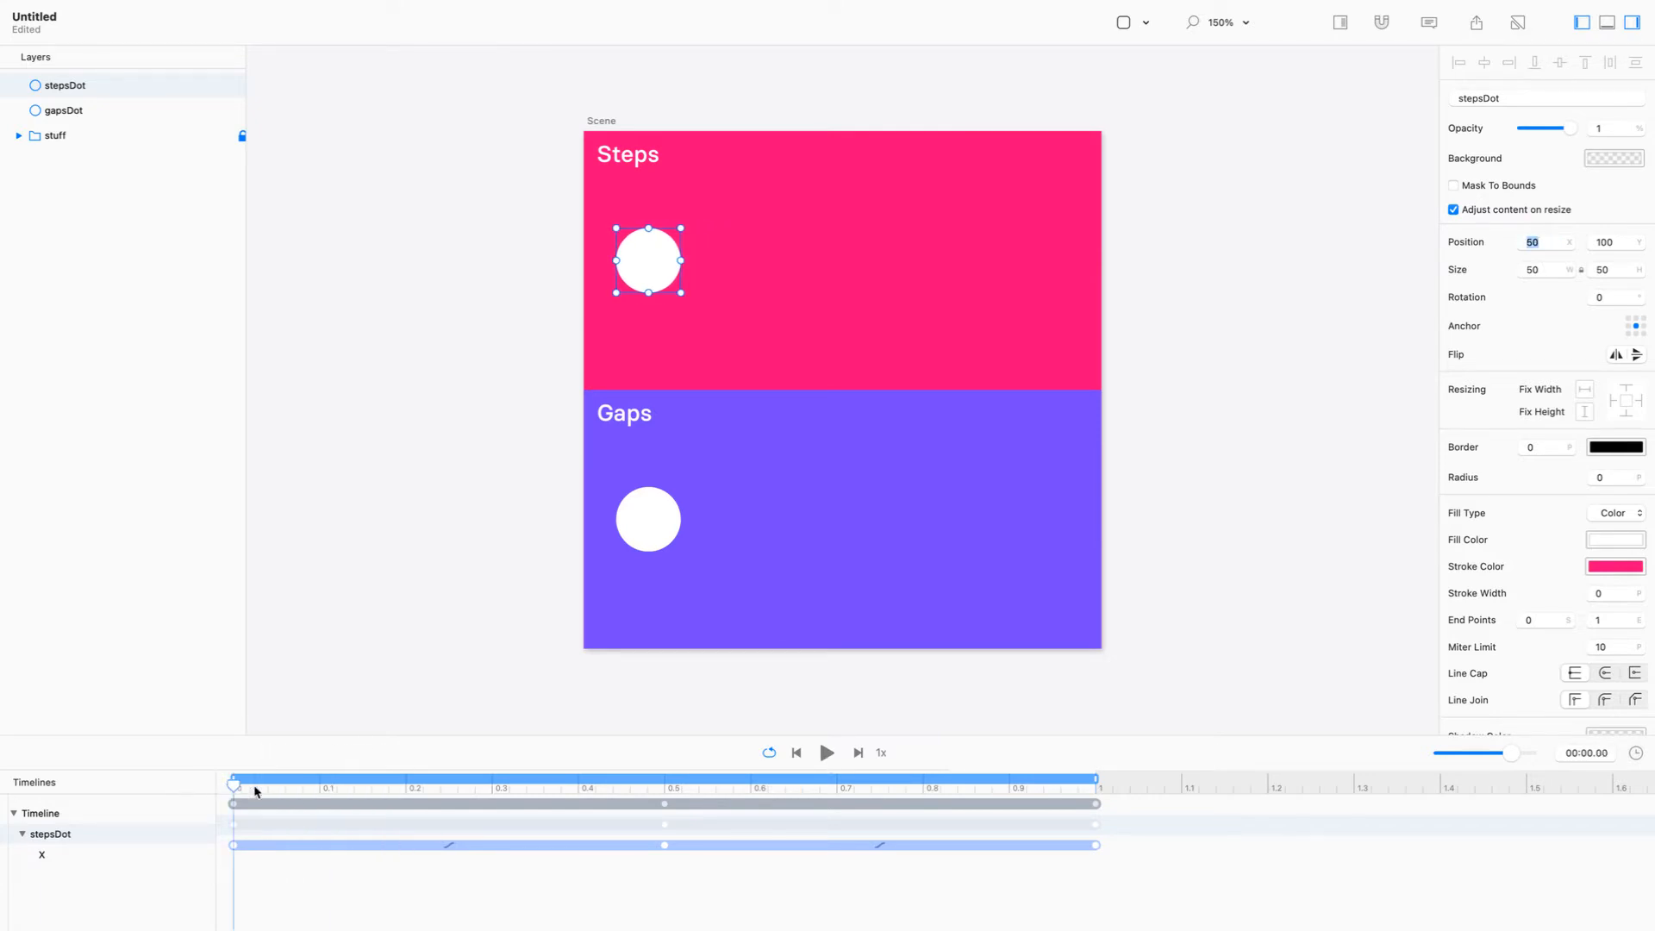
pyautogui.click(447, 849)
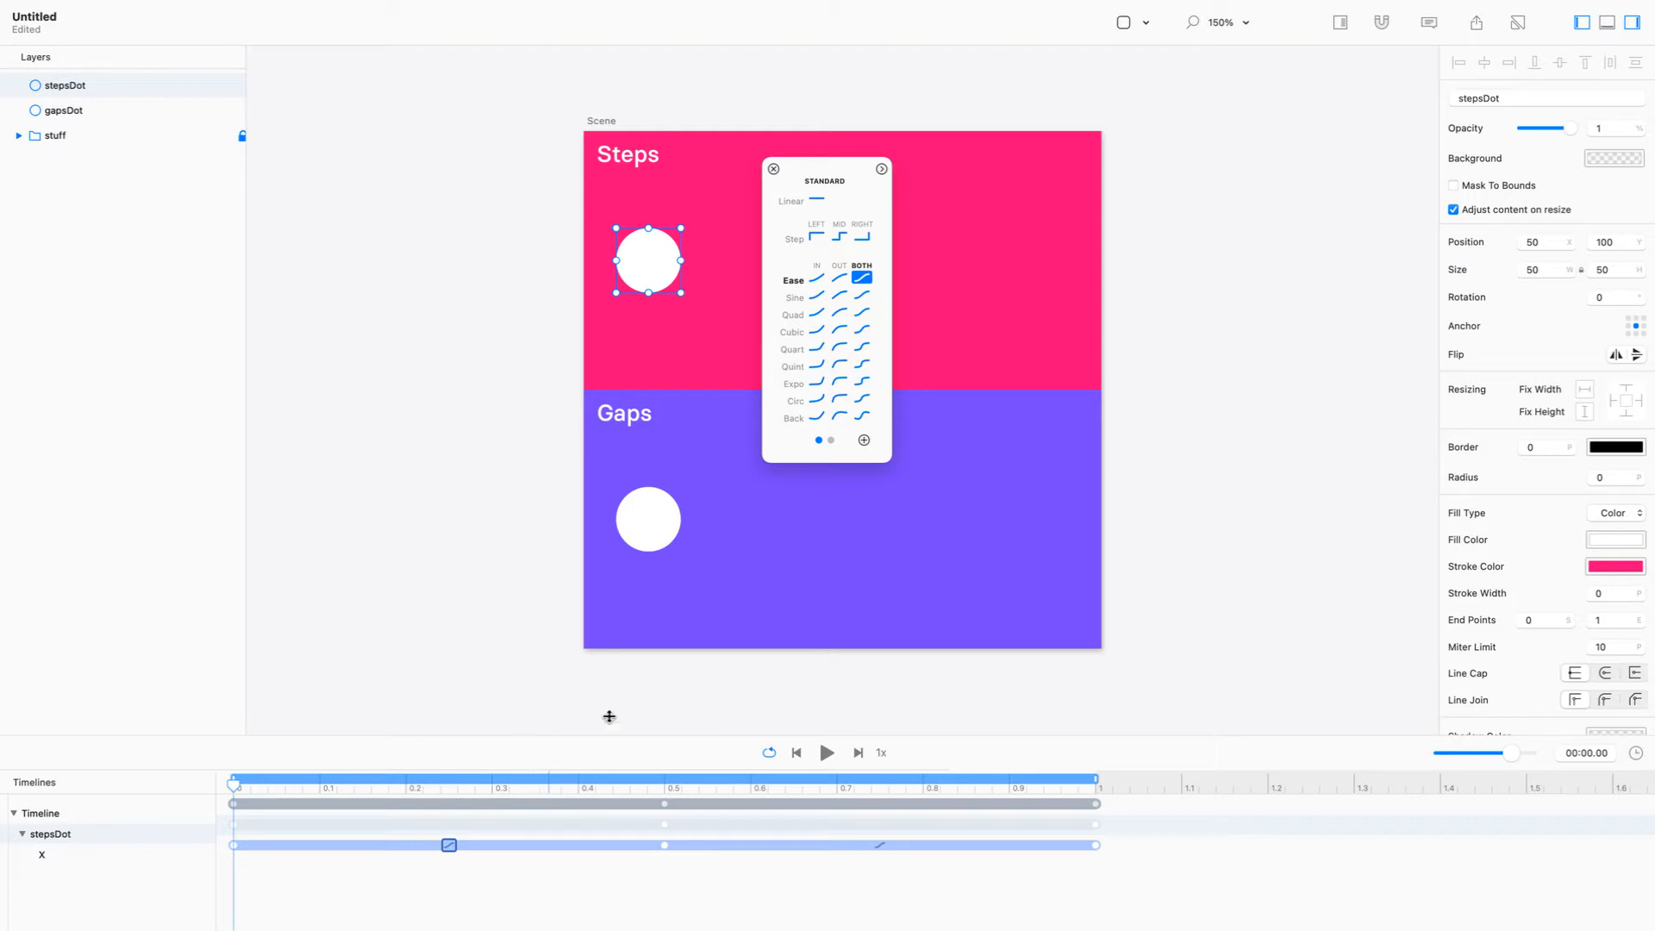
pyautogui.click(861, 241)
pyautogui.click(774, 169)
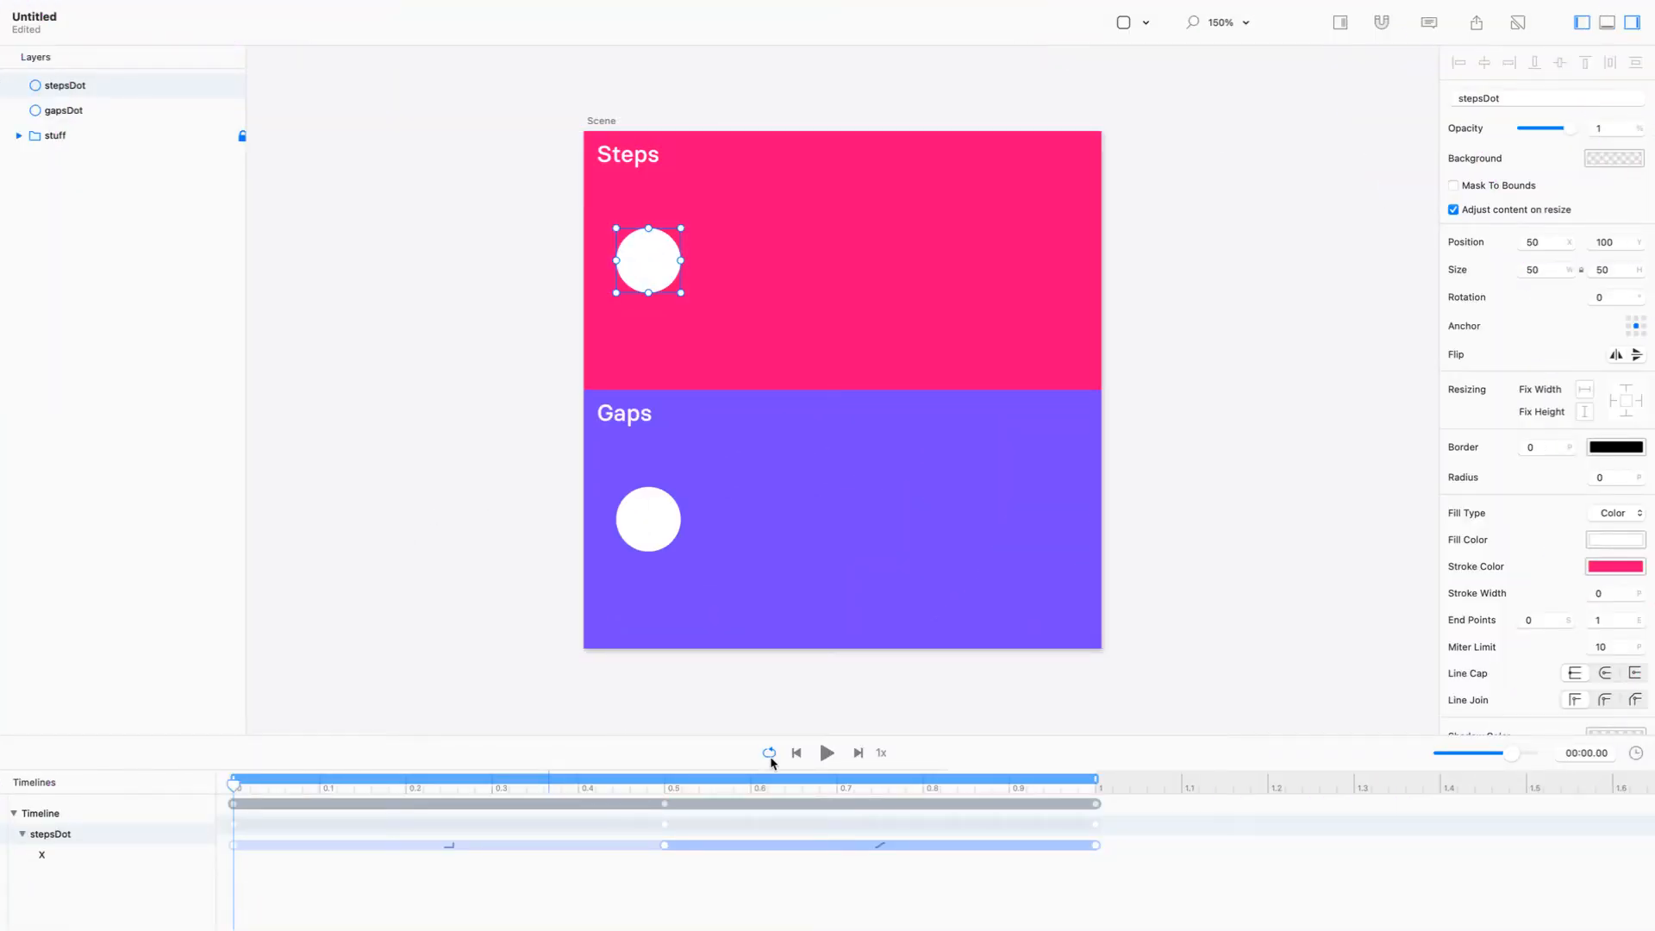
# Set the playback speed to 0.5x and review the first stepped segment by playing and scrubbing it
pyautogui.click(881, 752)
pyautogui.click(826, 754)
pyautogui.click(827, 754)
pyautogui.moveTo(480, 783); pyautogui.dragTo(277, 783)
pyautogui.moveTo(271, 785); pyautogui.dragTo(636, 786)
pyautogui.moveTo(650, 789); pyautogui.dragTo(231, 805)
# Change the easing of stepsDot's first X segment to Step Mid, with the playhead at 0
pyautogui.click(450, 845)
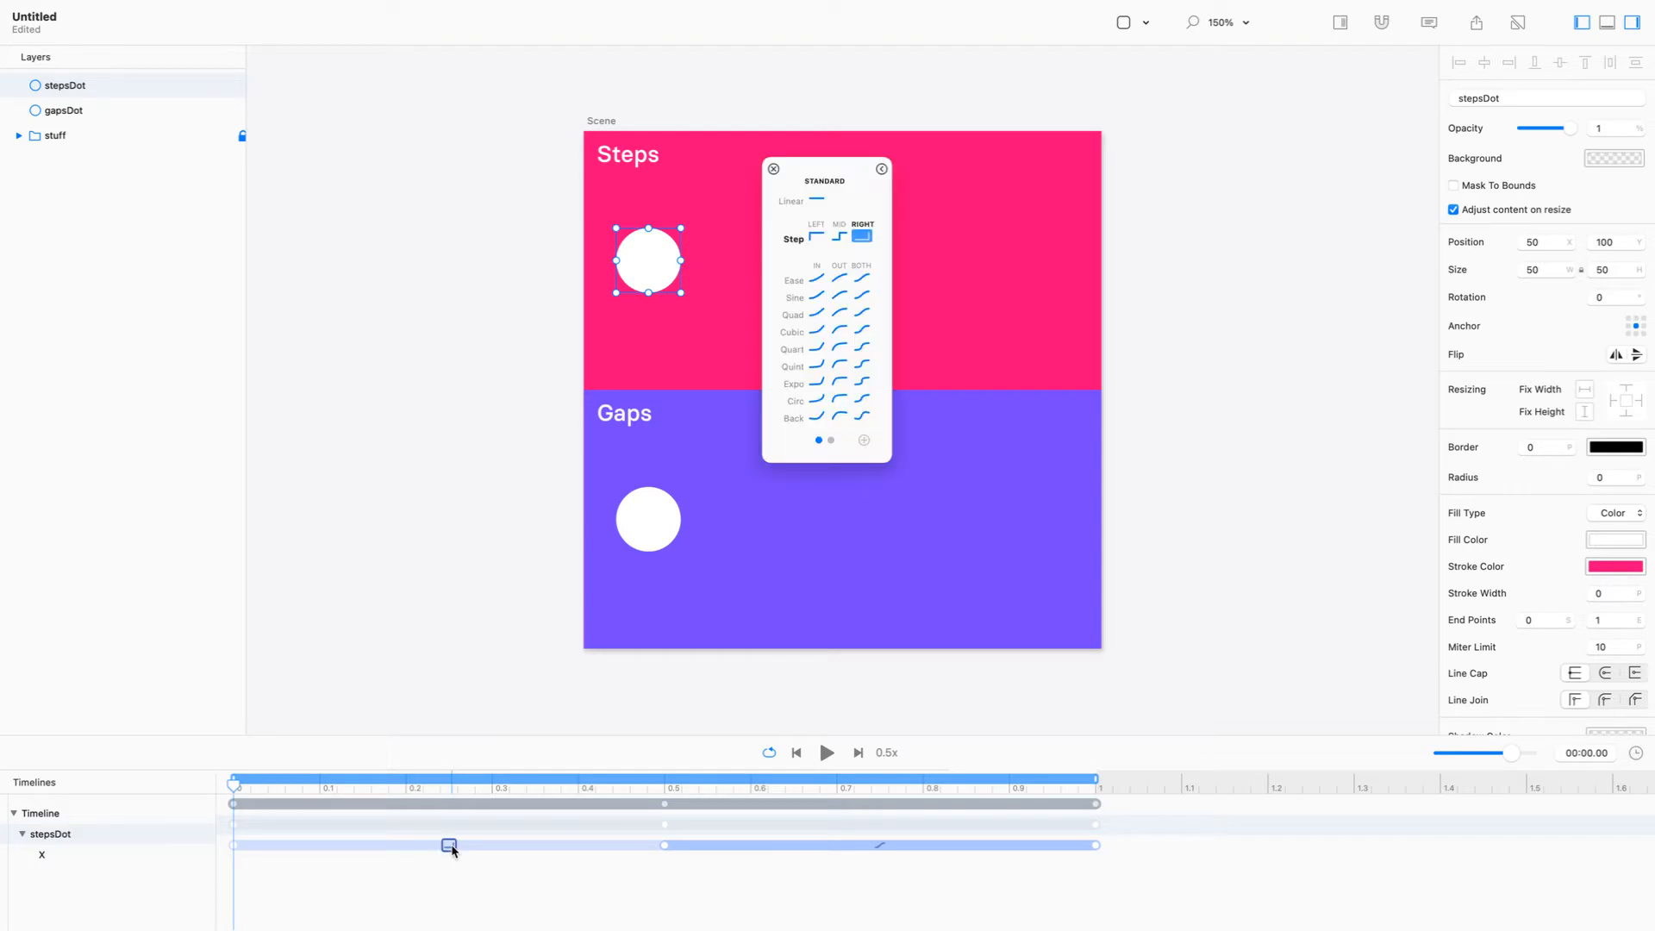
pyautogui.click(842, 237)
pyautogui.click(773, 170)
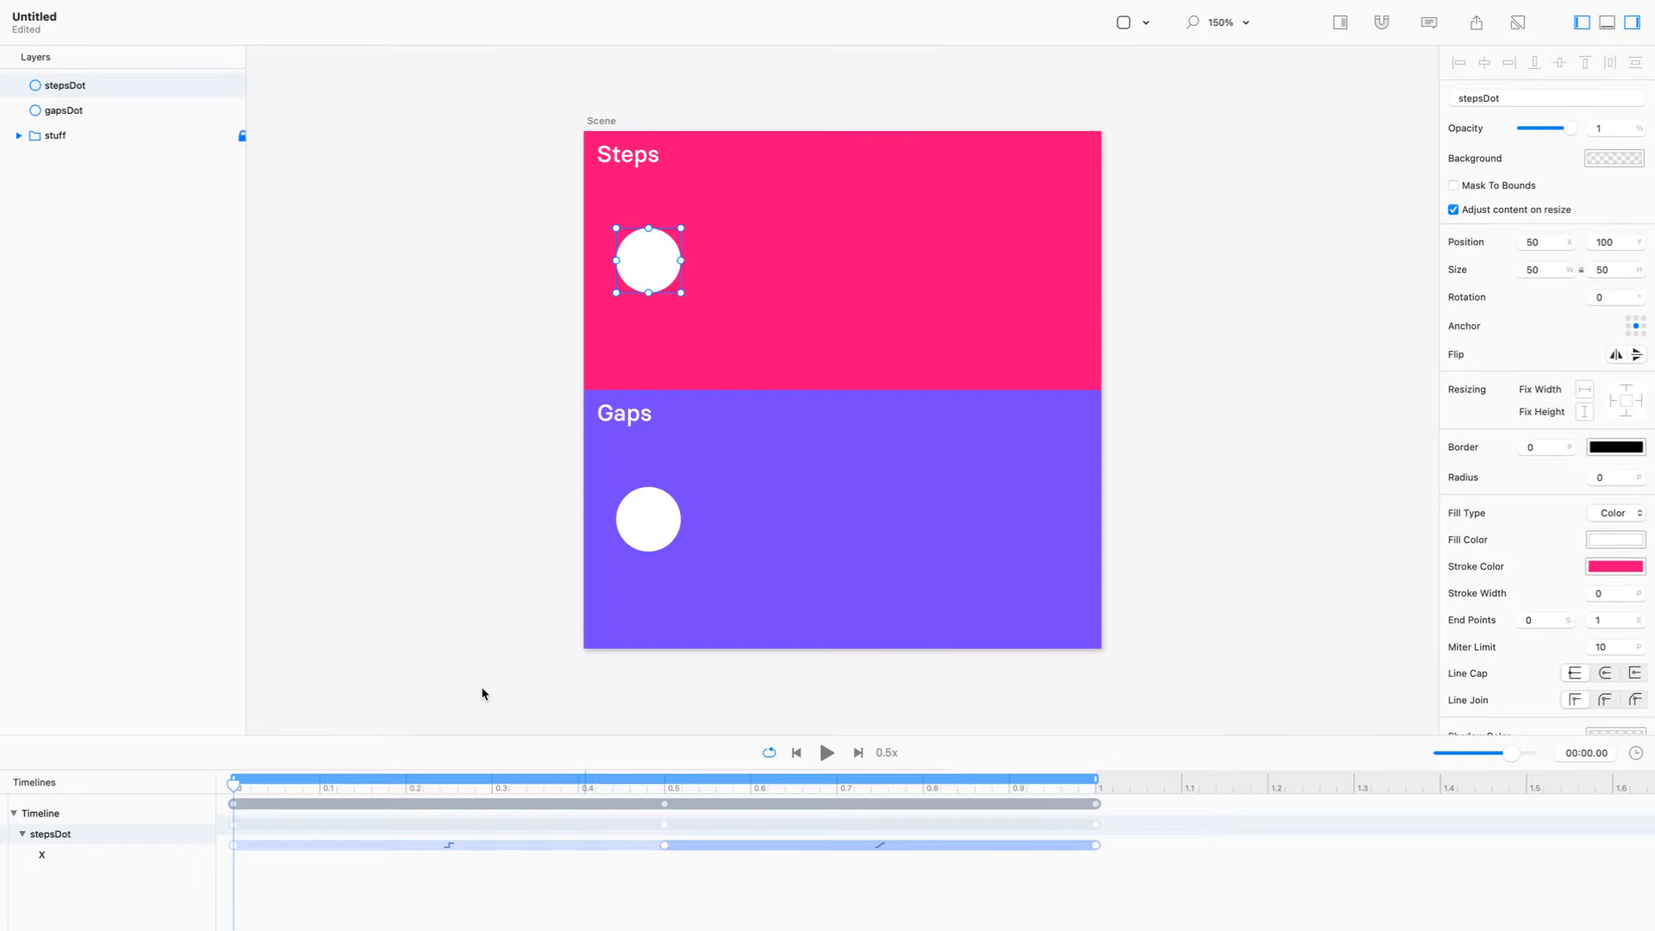
pyautogui.moveTo(234, 785); pyautogui.dragTo(106, 789)
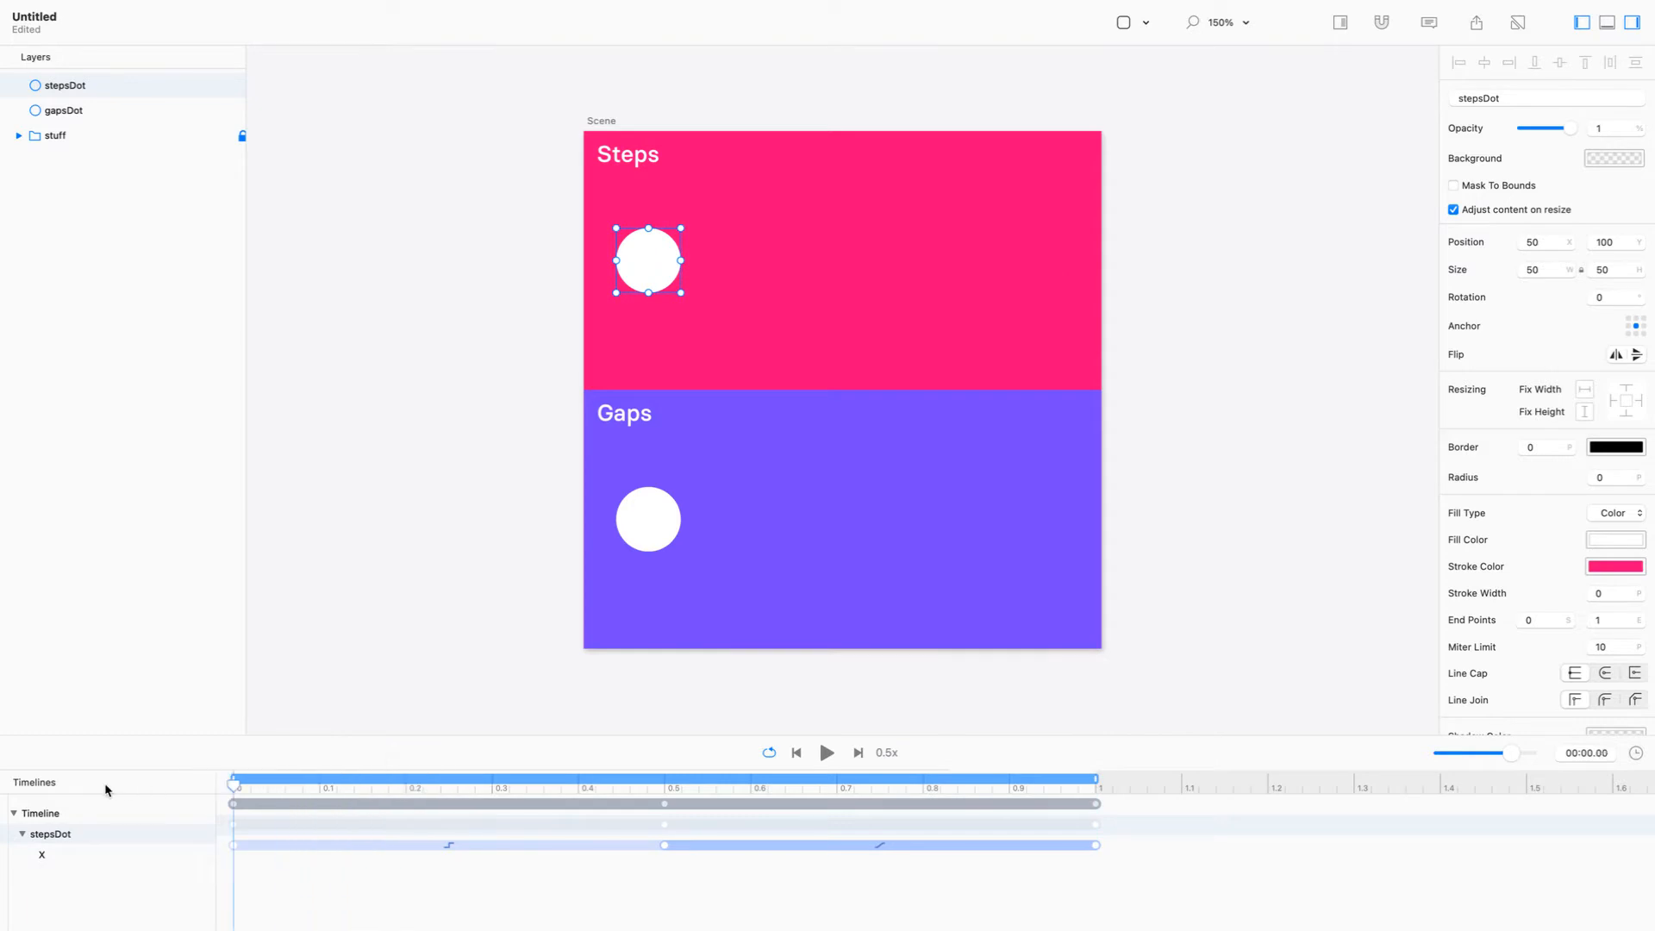
# Change the easing of stepsDot's first X segment to Step Left
pyautogui.click(448, 846)
pyautogui.click(816, 236)
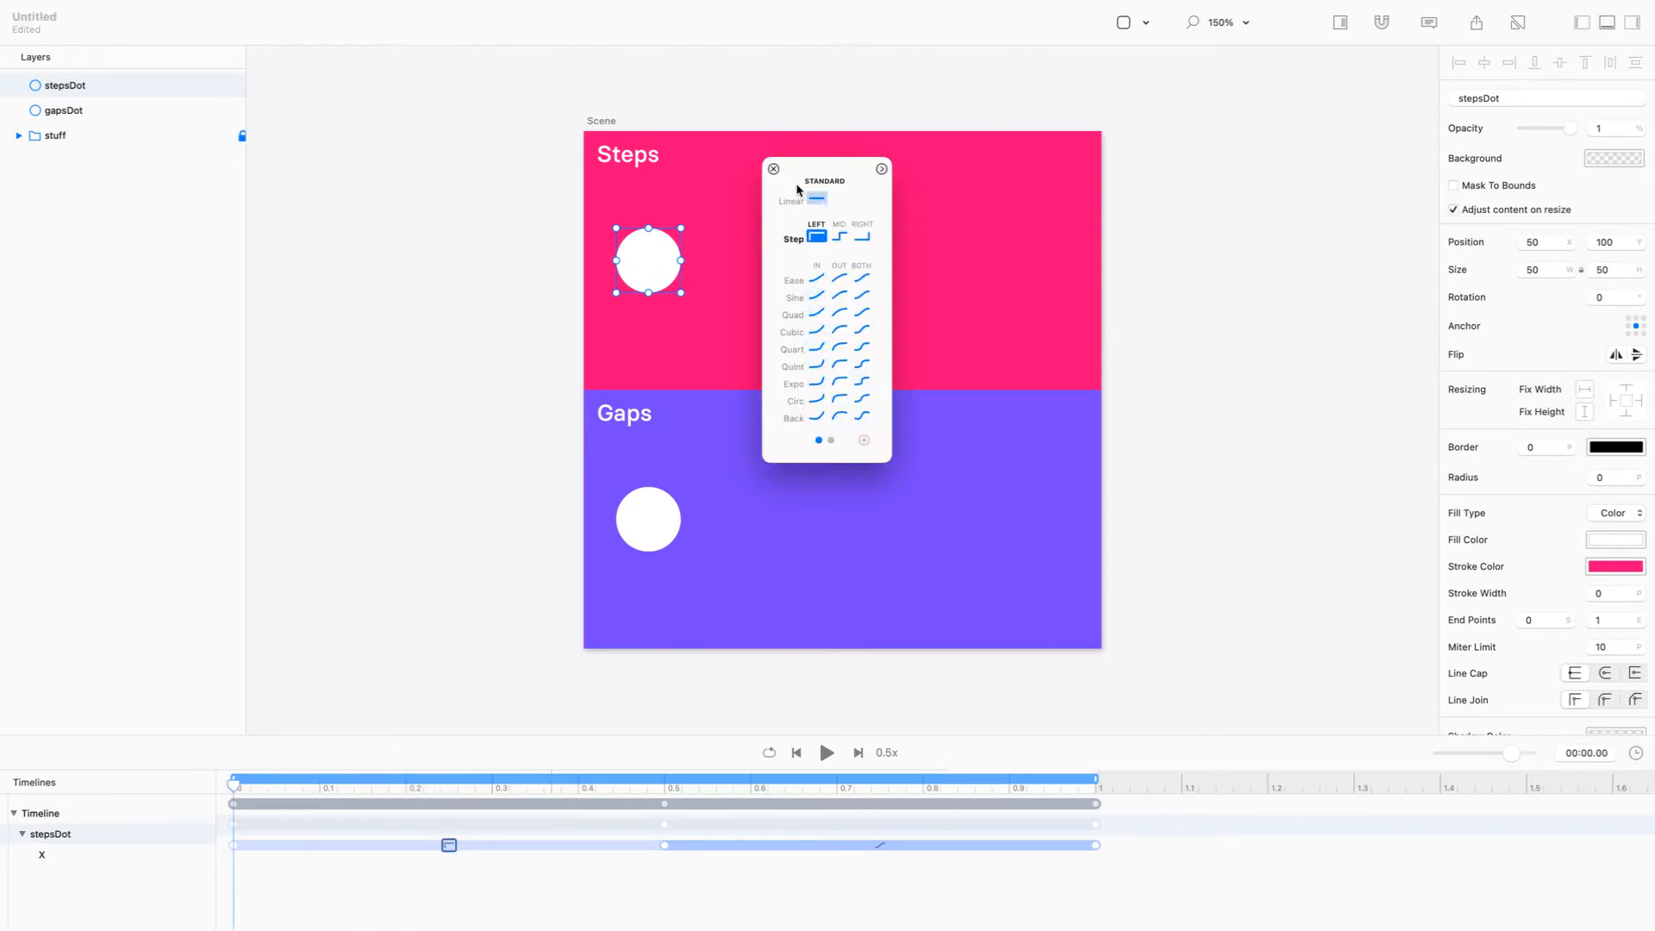
pyautogui.click(774, 170)
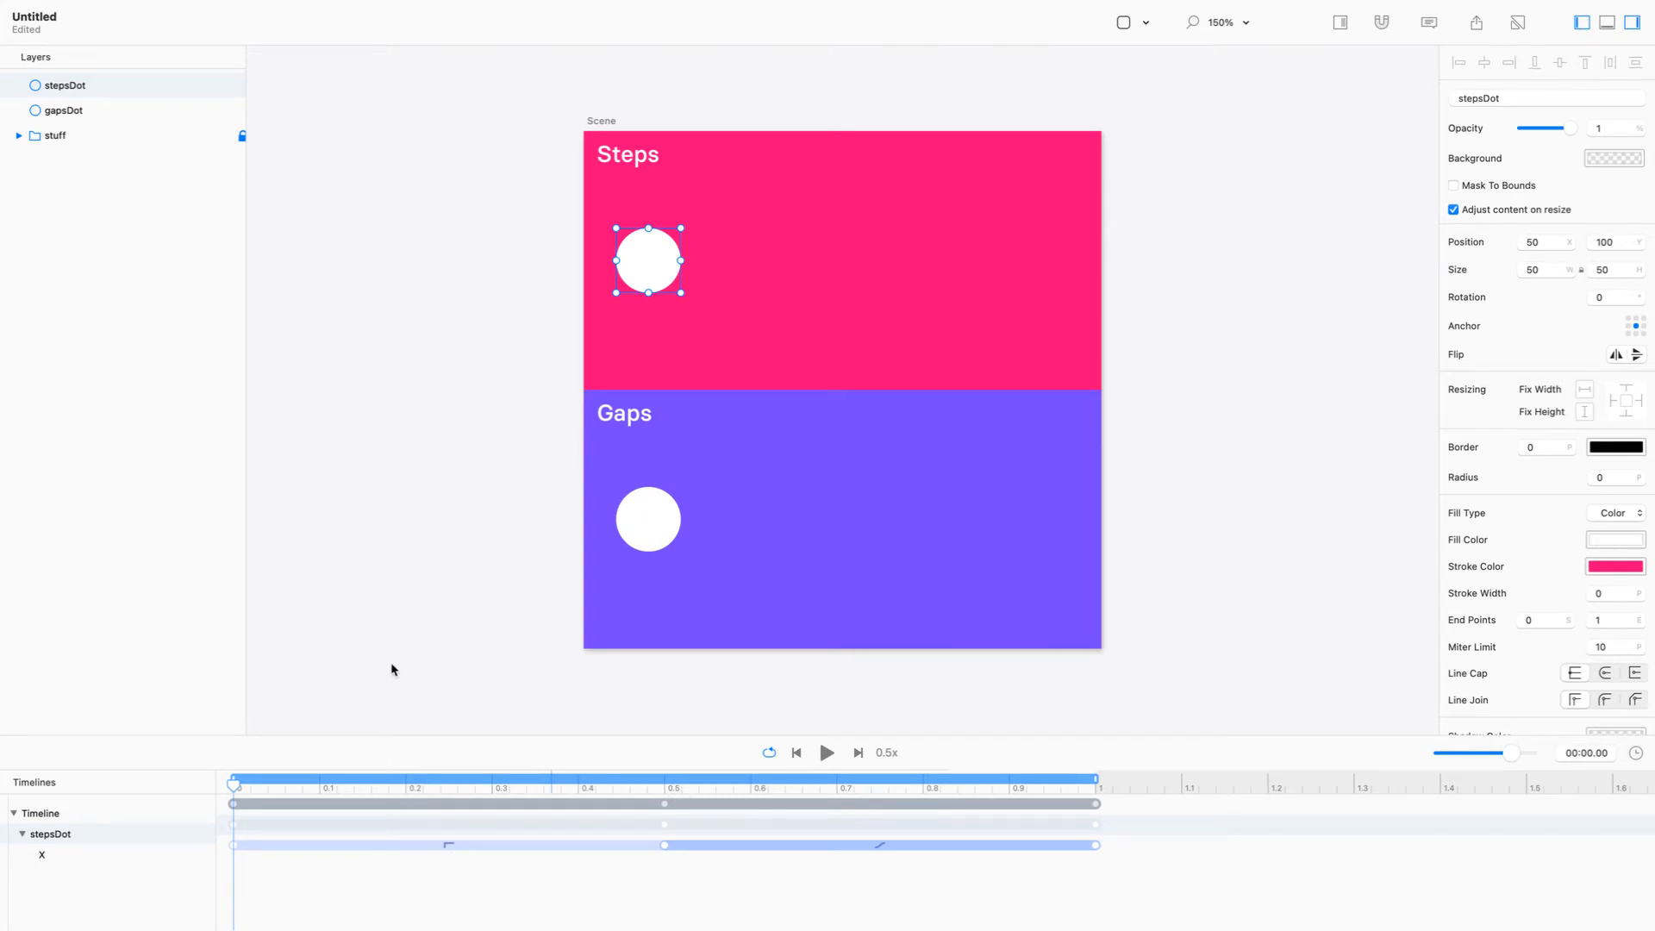
# Play the Step Left motion several times to examine when the circle jumps, returning the playhead to 0
pyautogui.click(828, 754)
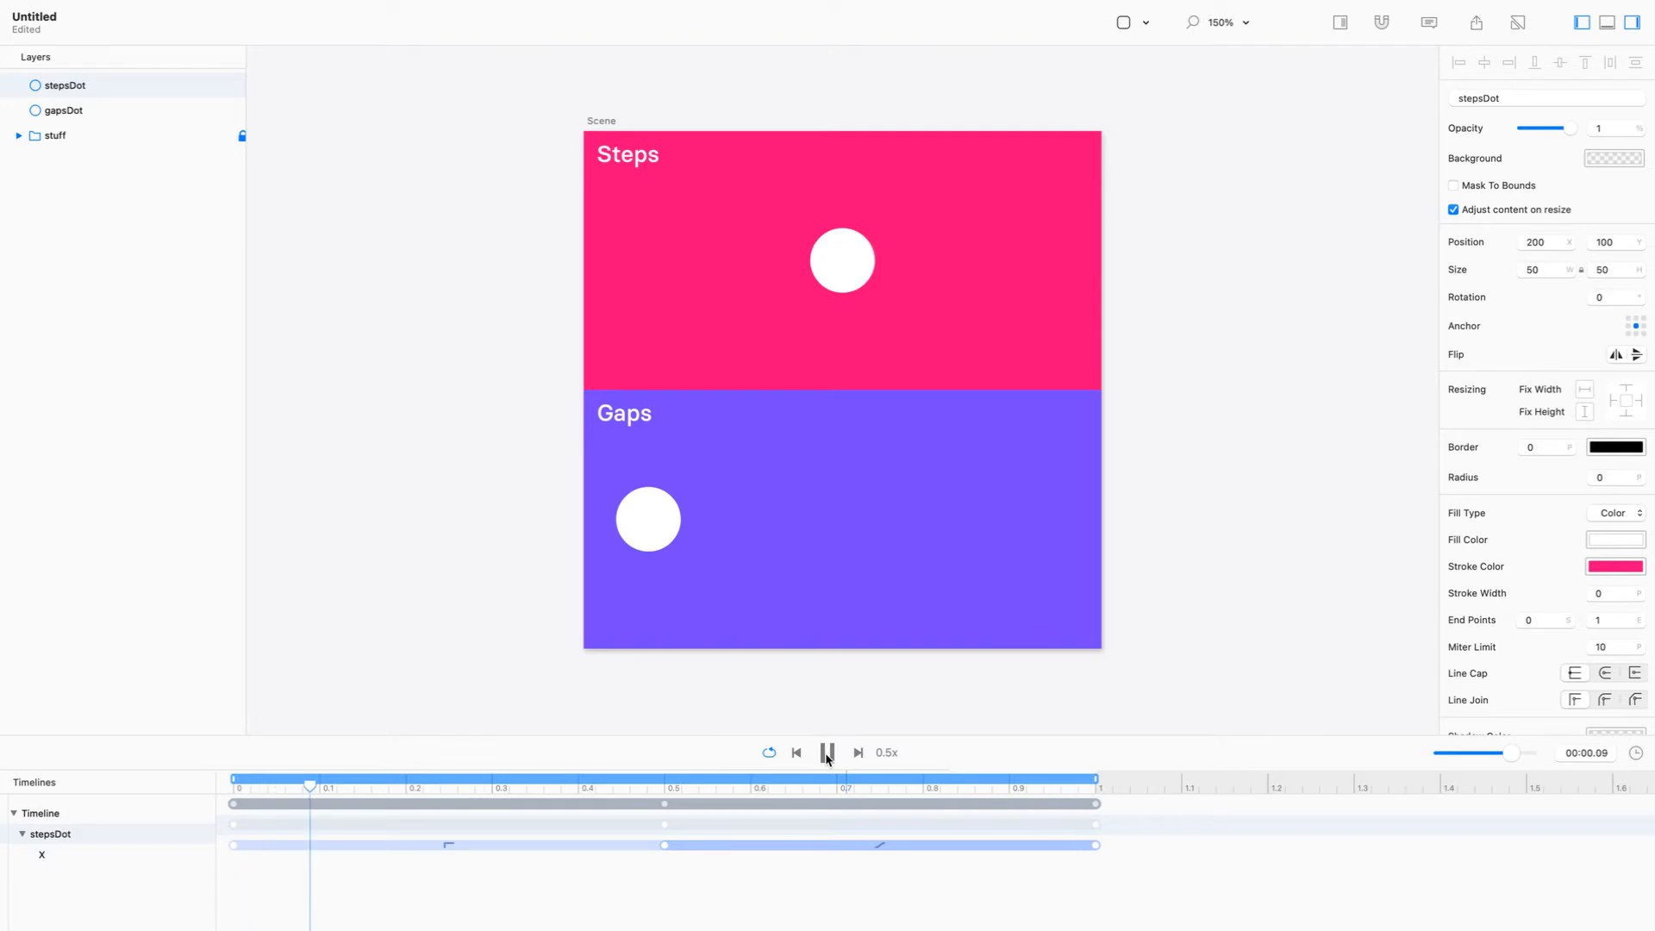
pyautogui.press('space')
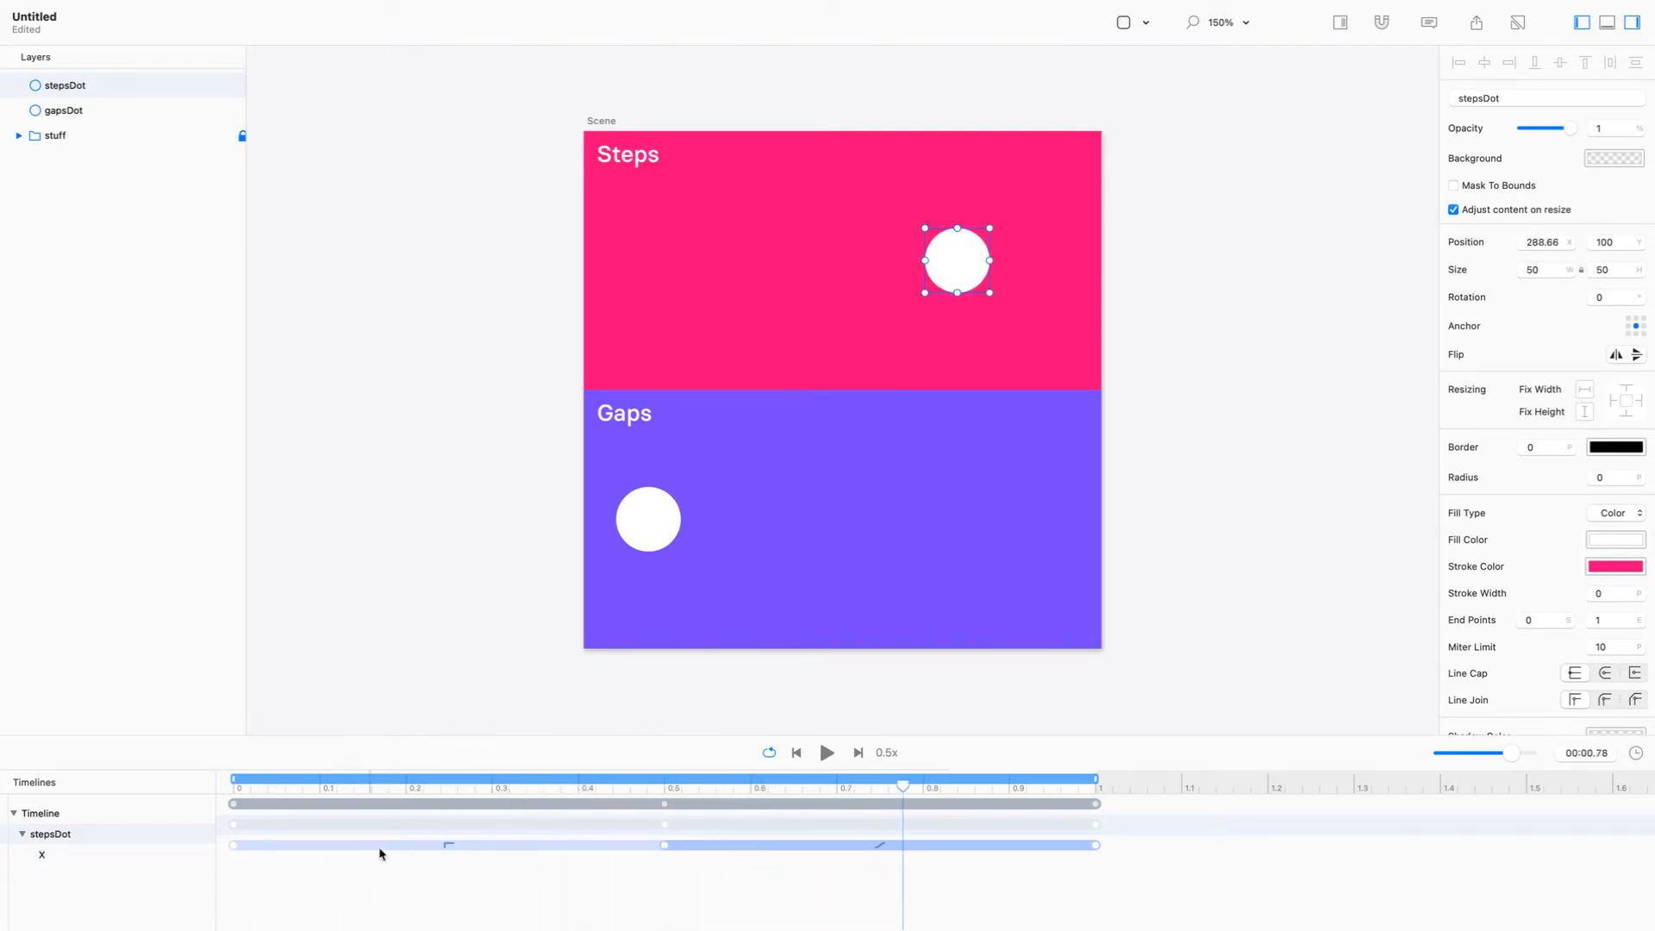
pyautogui.click(448, 846)
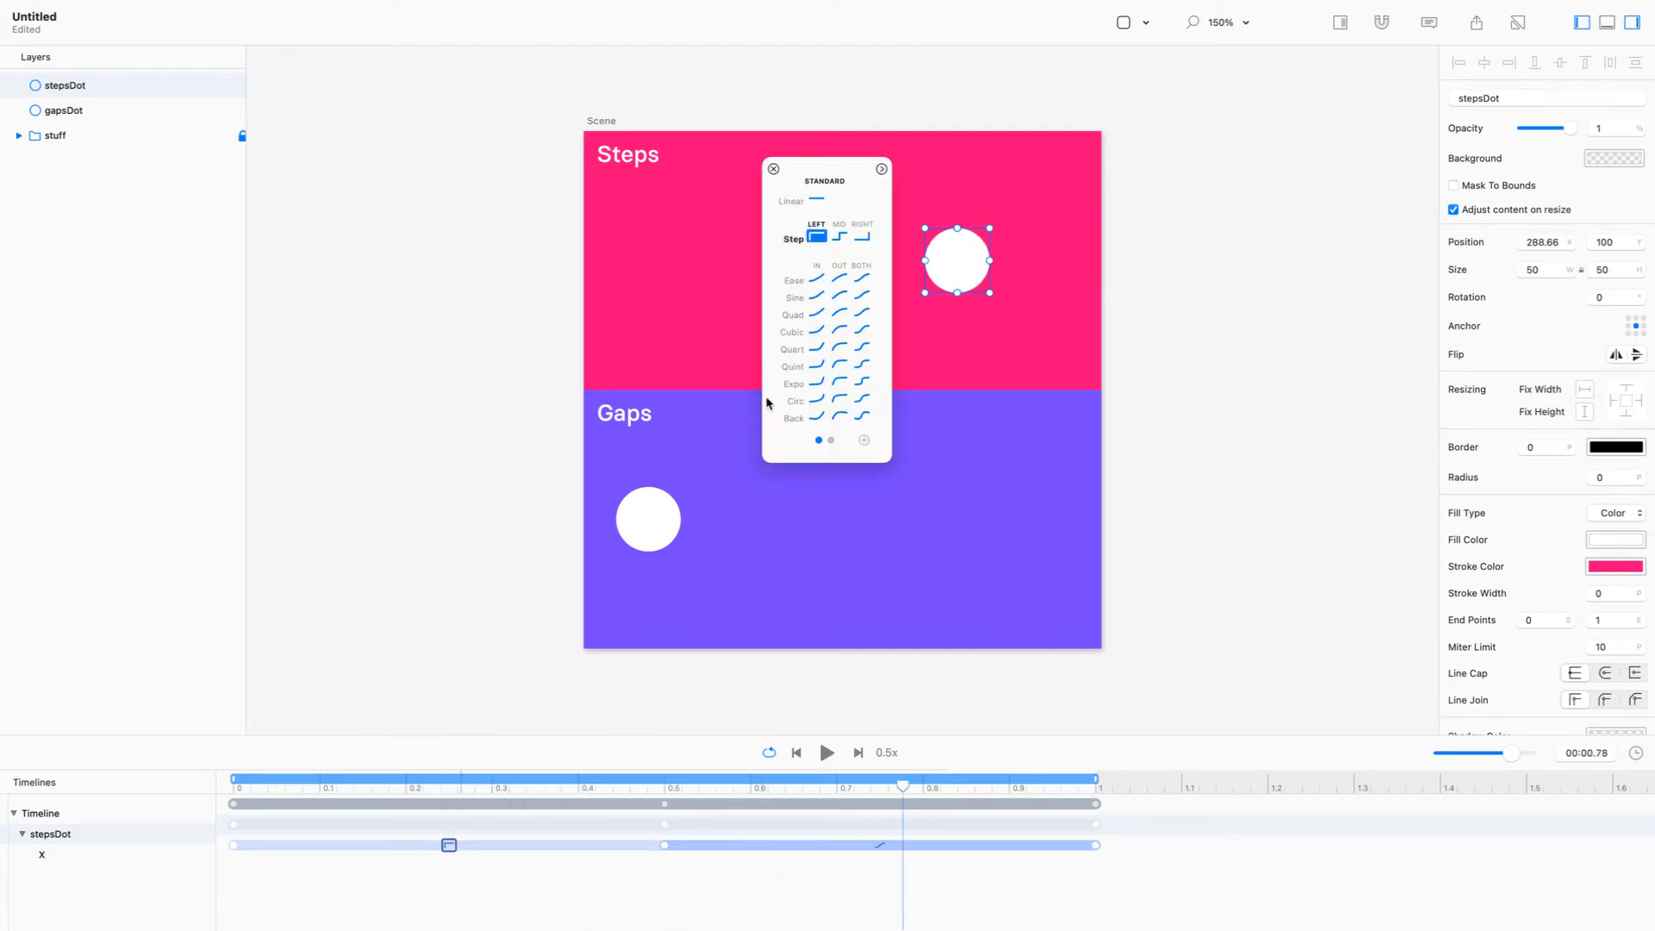
pyautogui.click(827, 752)
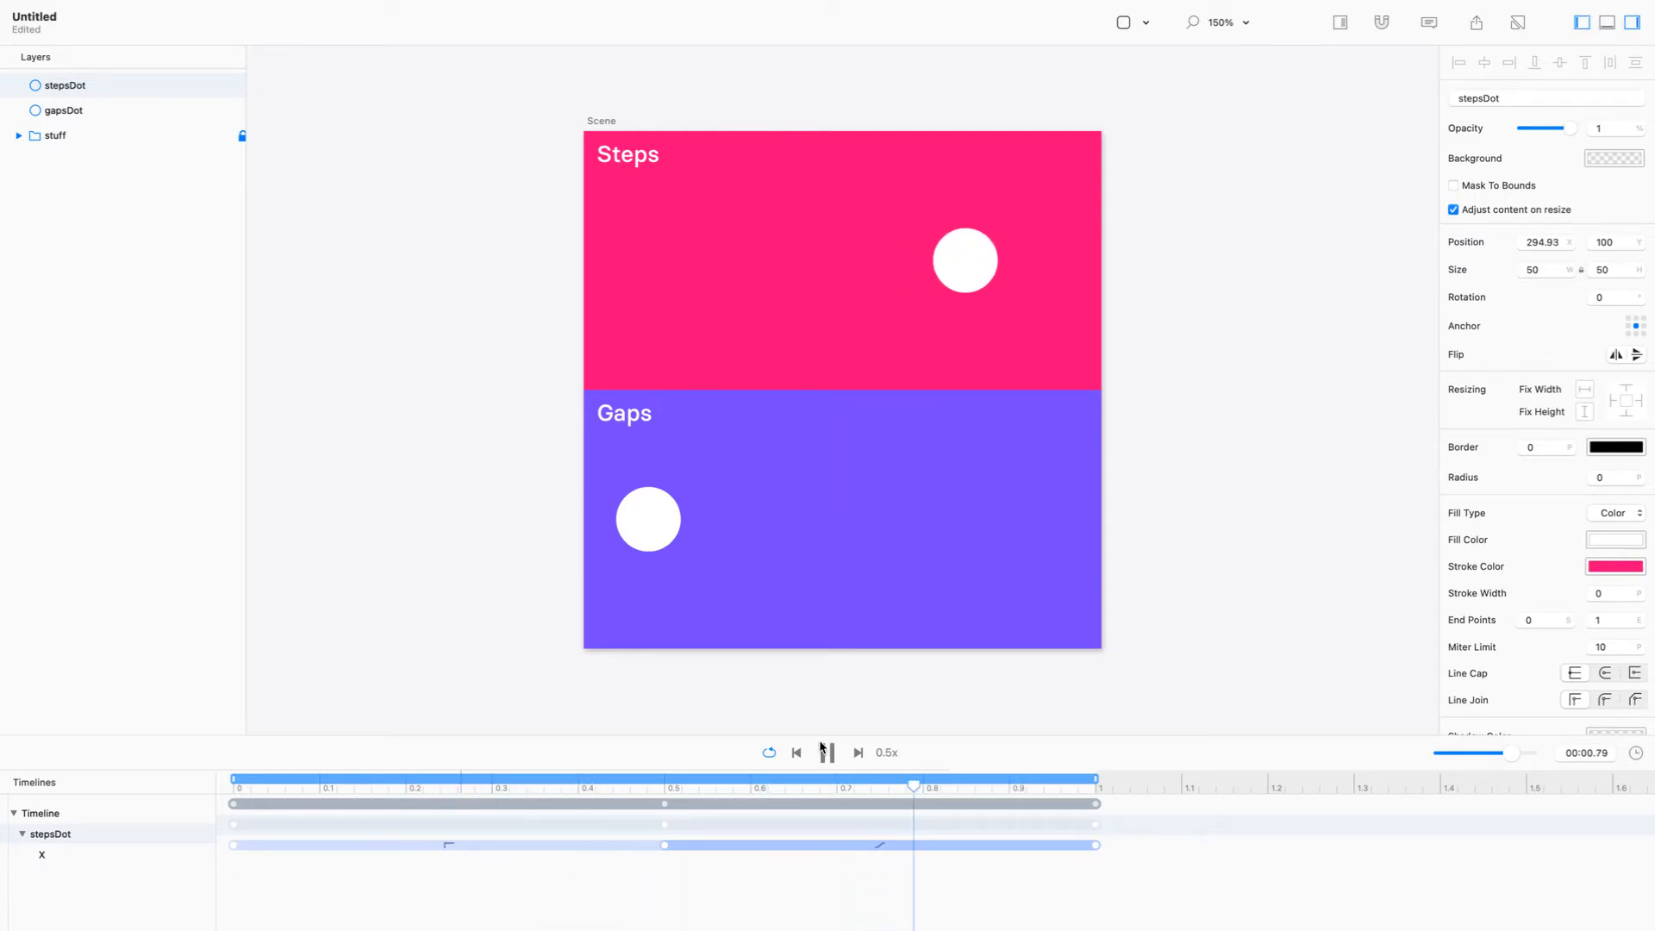
pyautogui.click(825, 751)
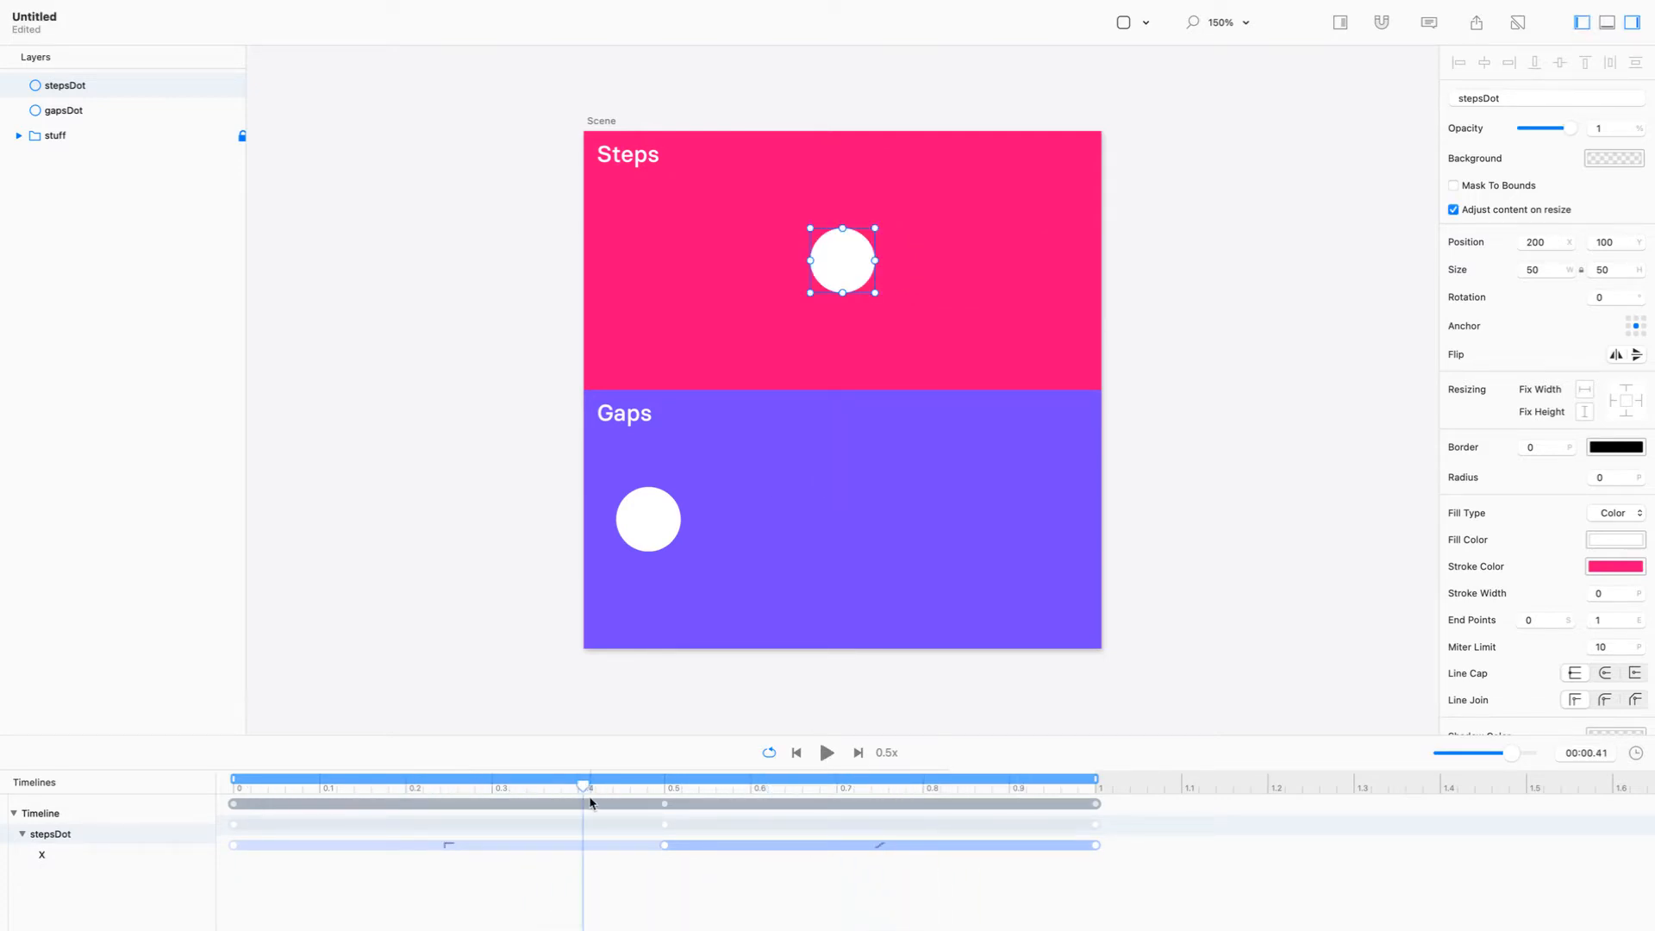
pyautogui.moveTo(582, 787); pyautogui.dragTo(141, 809)
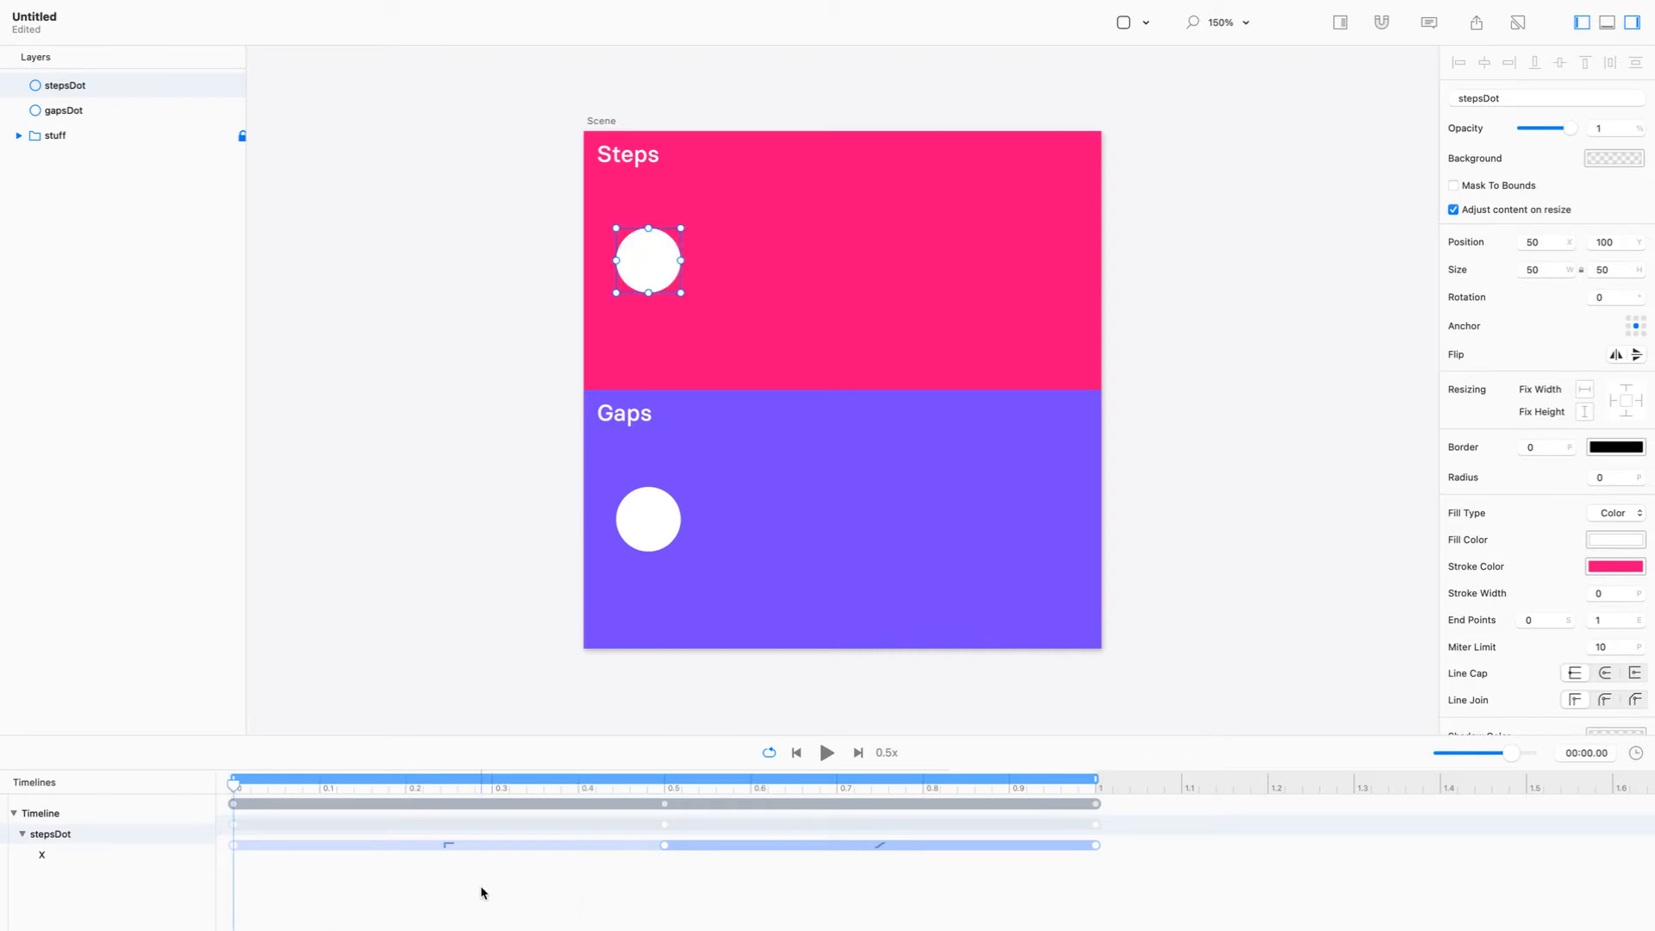
pyautogui.press('space')
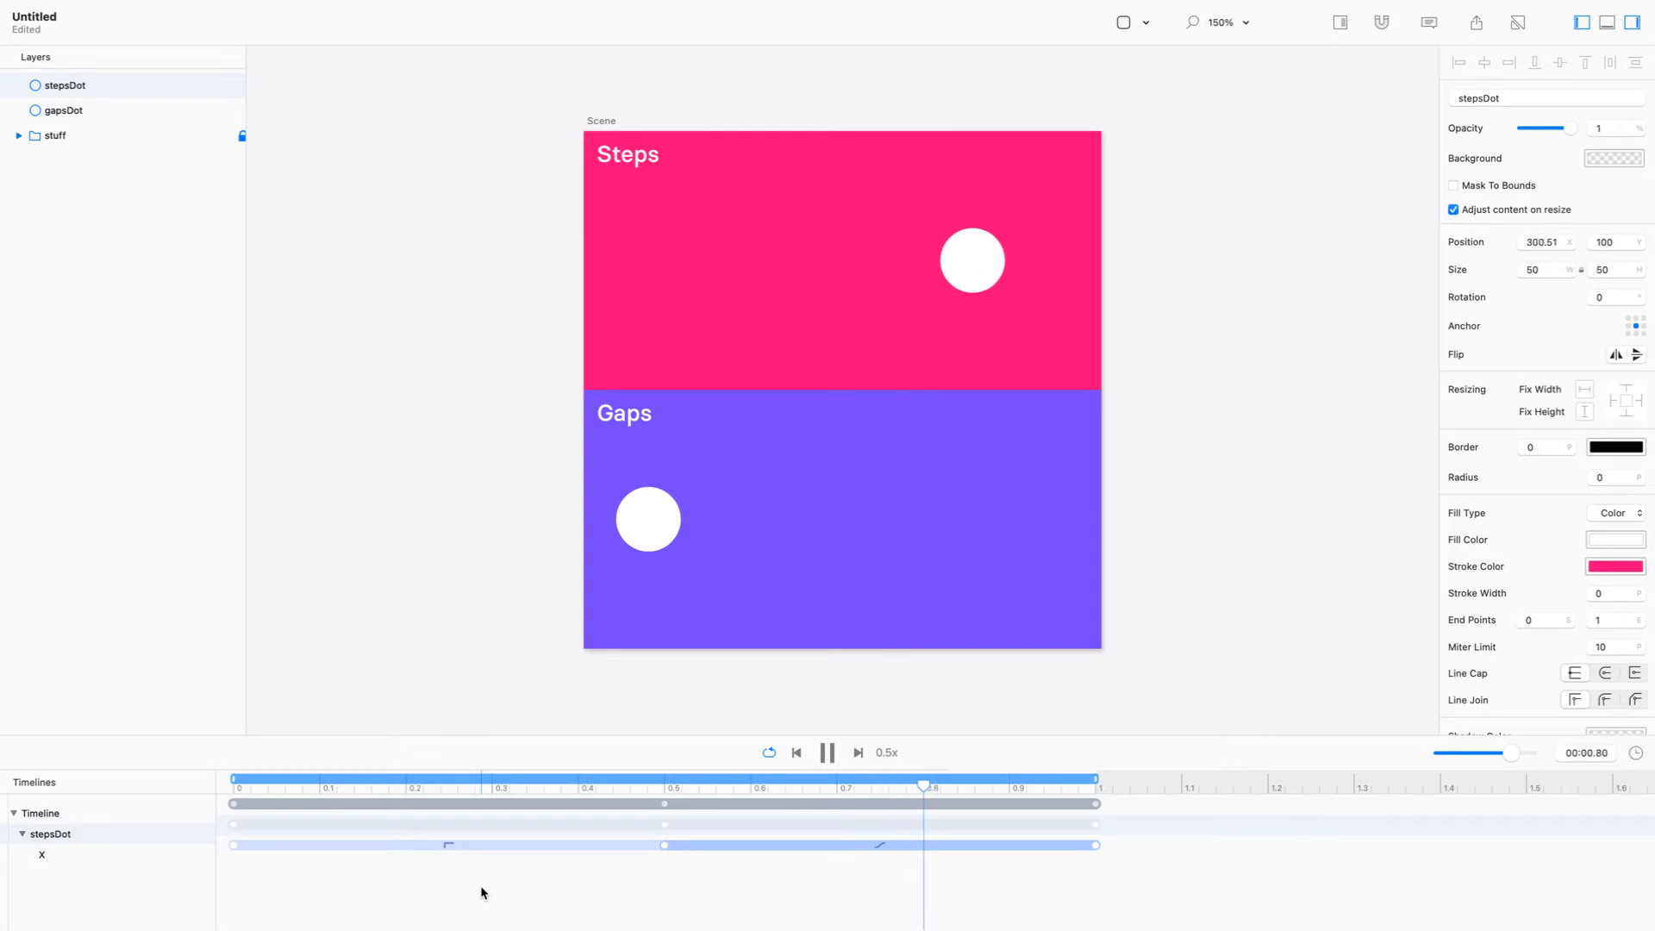
pyautogui.press('space')
pyautogui.moveTo(672, 786); pyautogui.dragTo(133, 805)
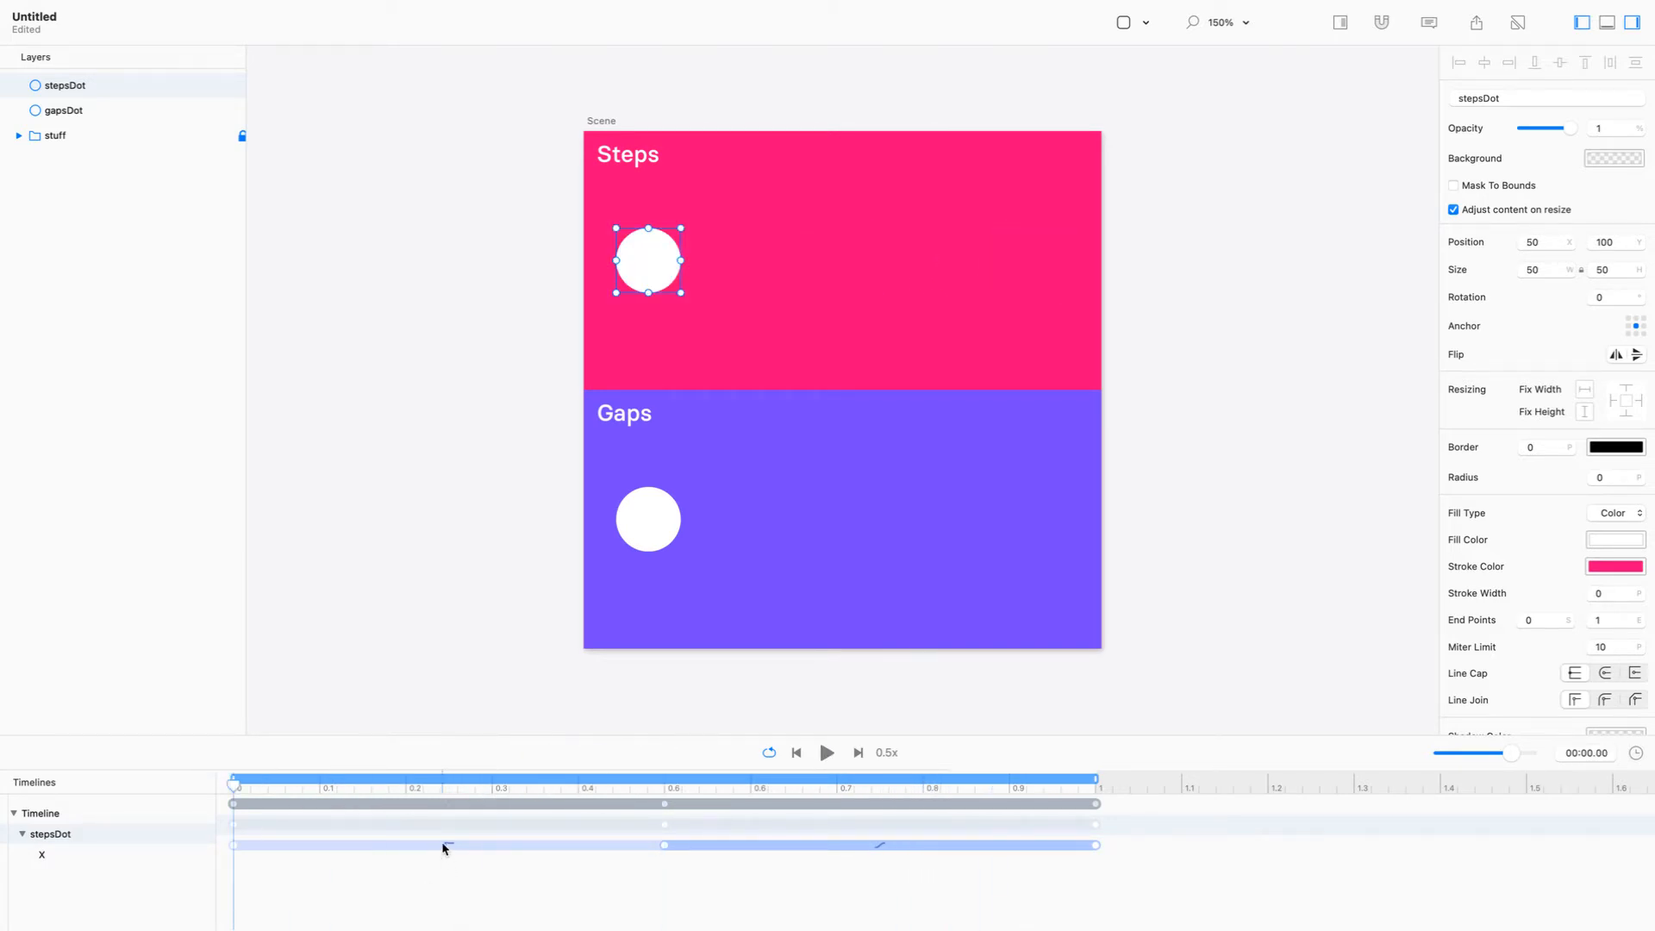
# Switch stepsDot's first X segment back to Step Mid easing and preview the motion
pyautogui.click(447, 845)
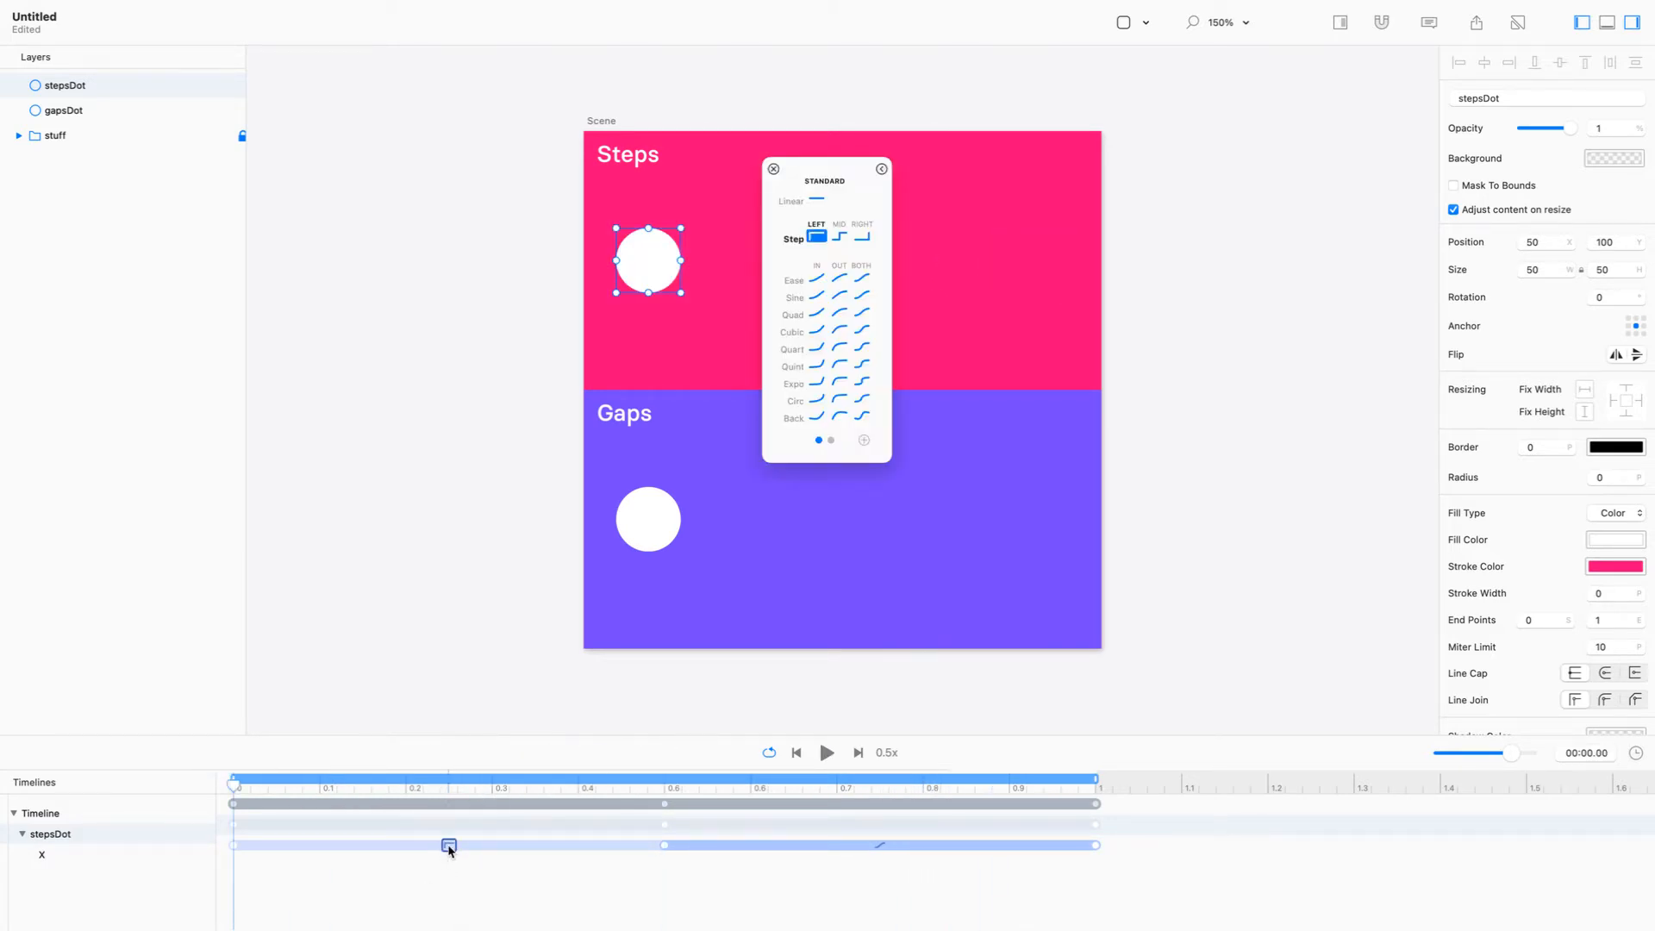
pyautogui.click(840, 237)
pyautogui.click(773, 169)
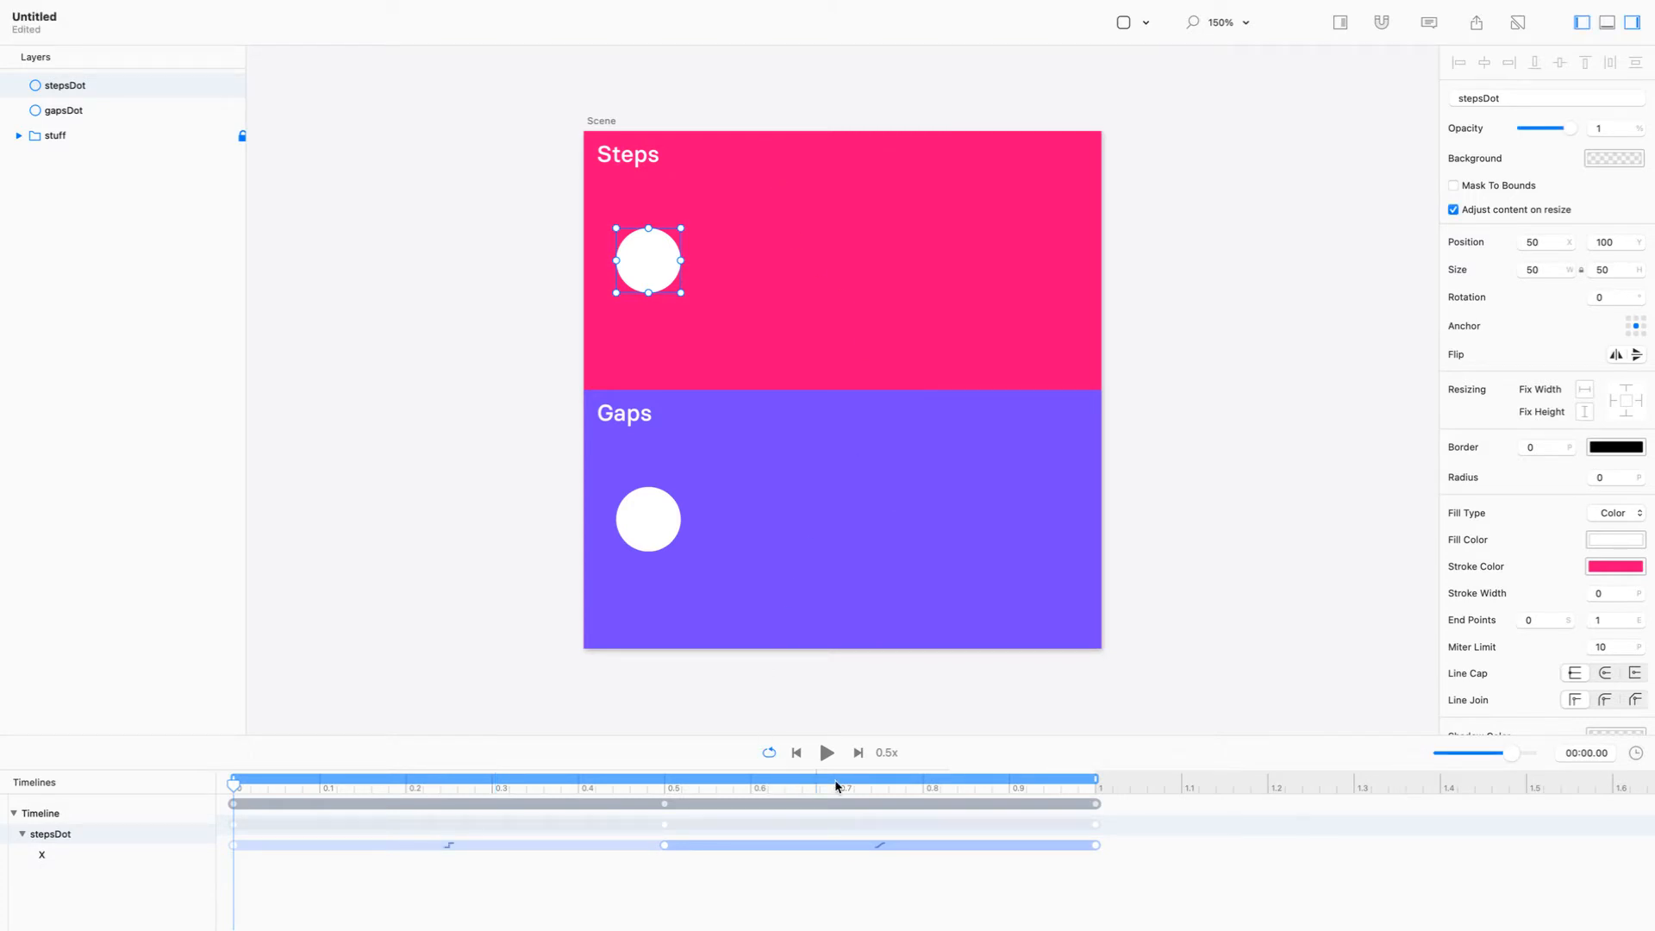
pyautogui.click(825, 752)
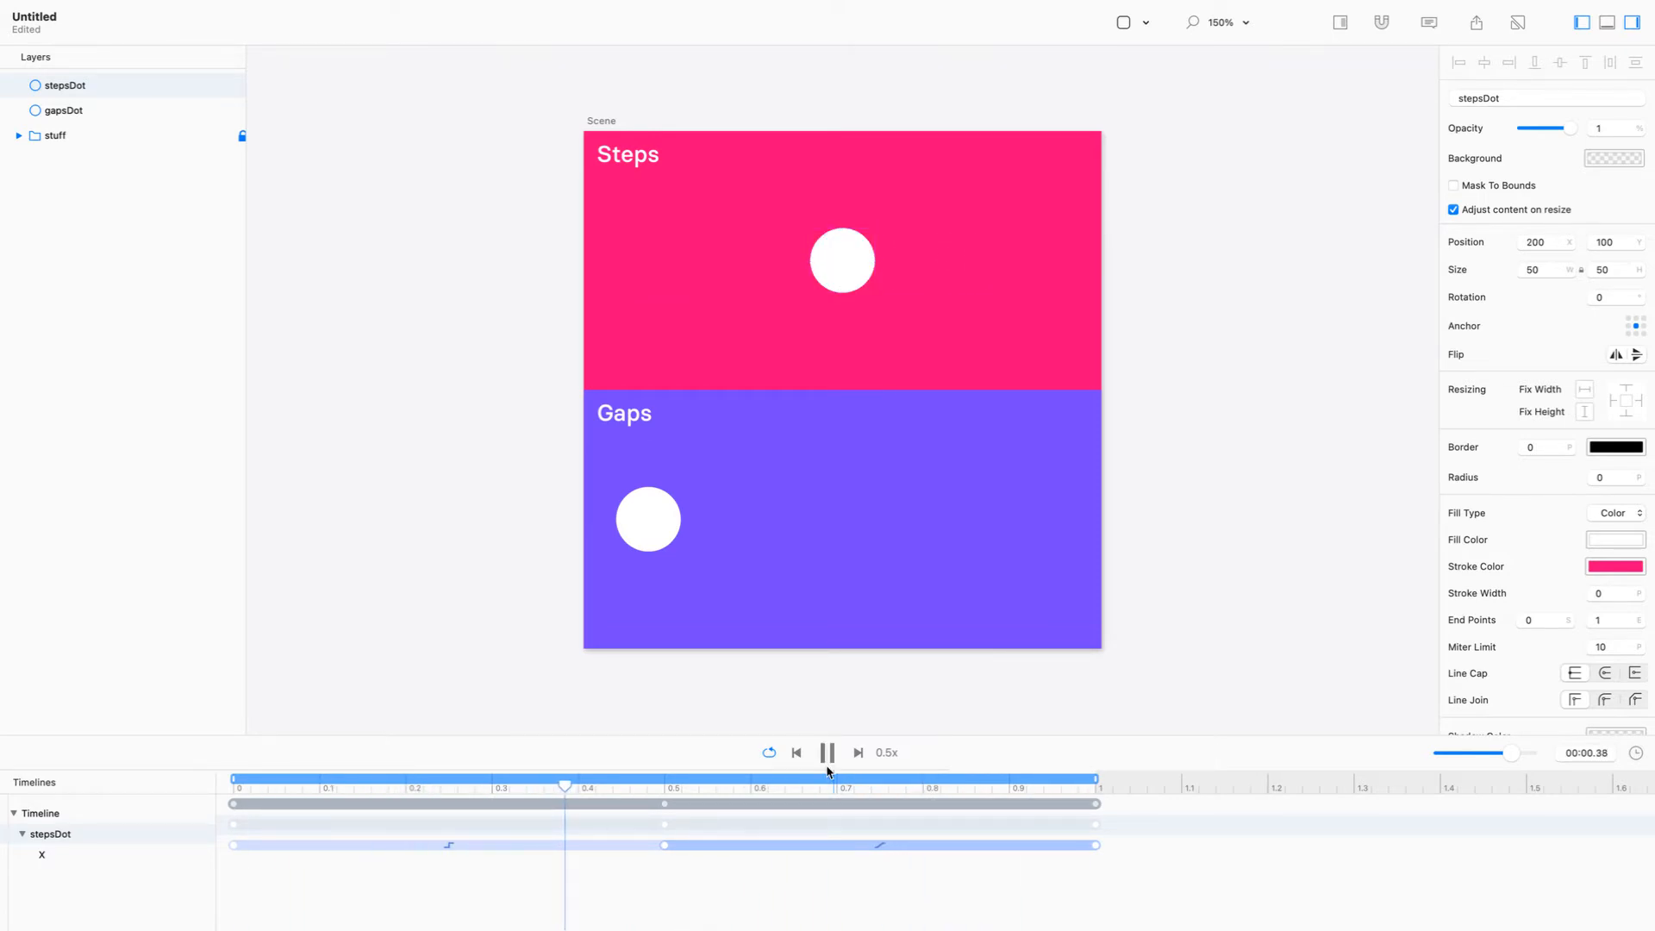
pyautogui.press('space')
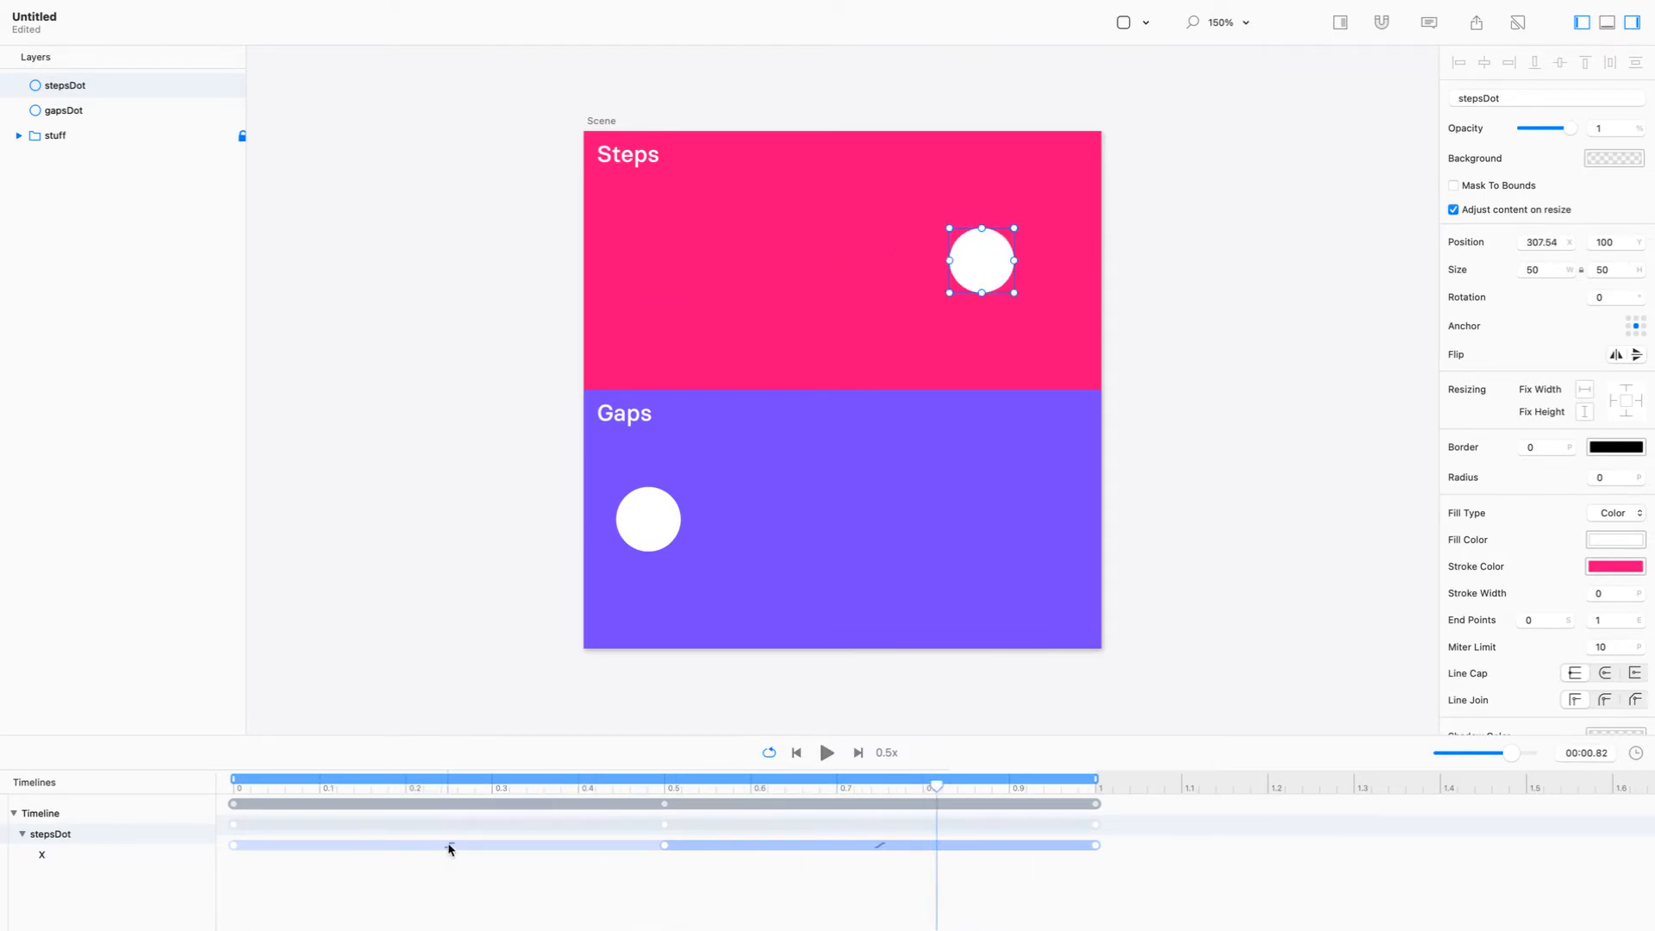
# Set the easing of stepsDot's first X segment, from 0 to 0.5 seconds, to Step Right
pyautogui.click(448, 846)
pyautogui.click(861, 236)
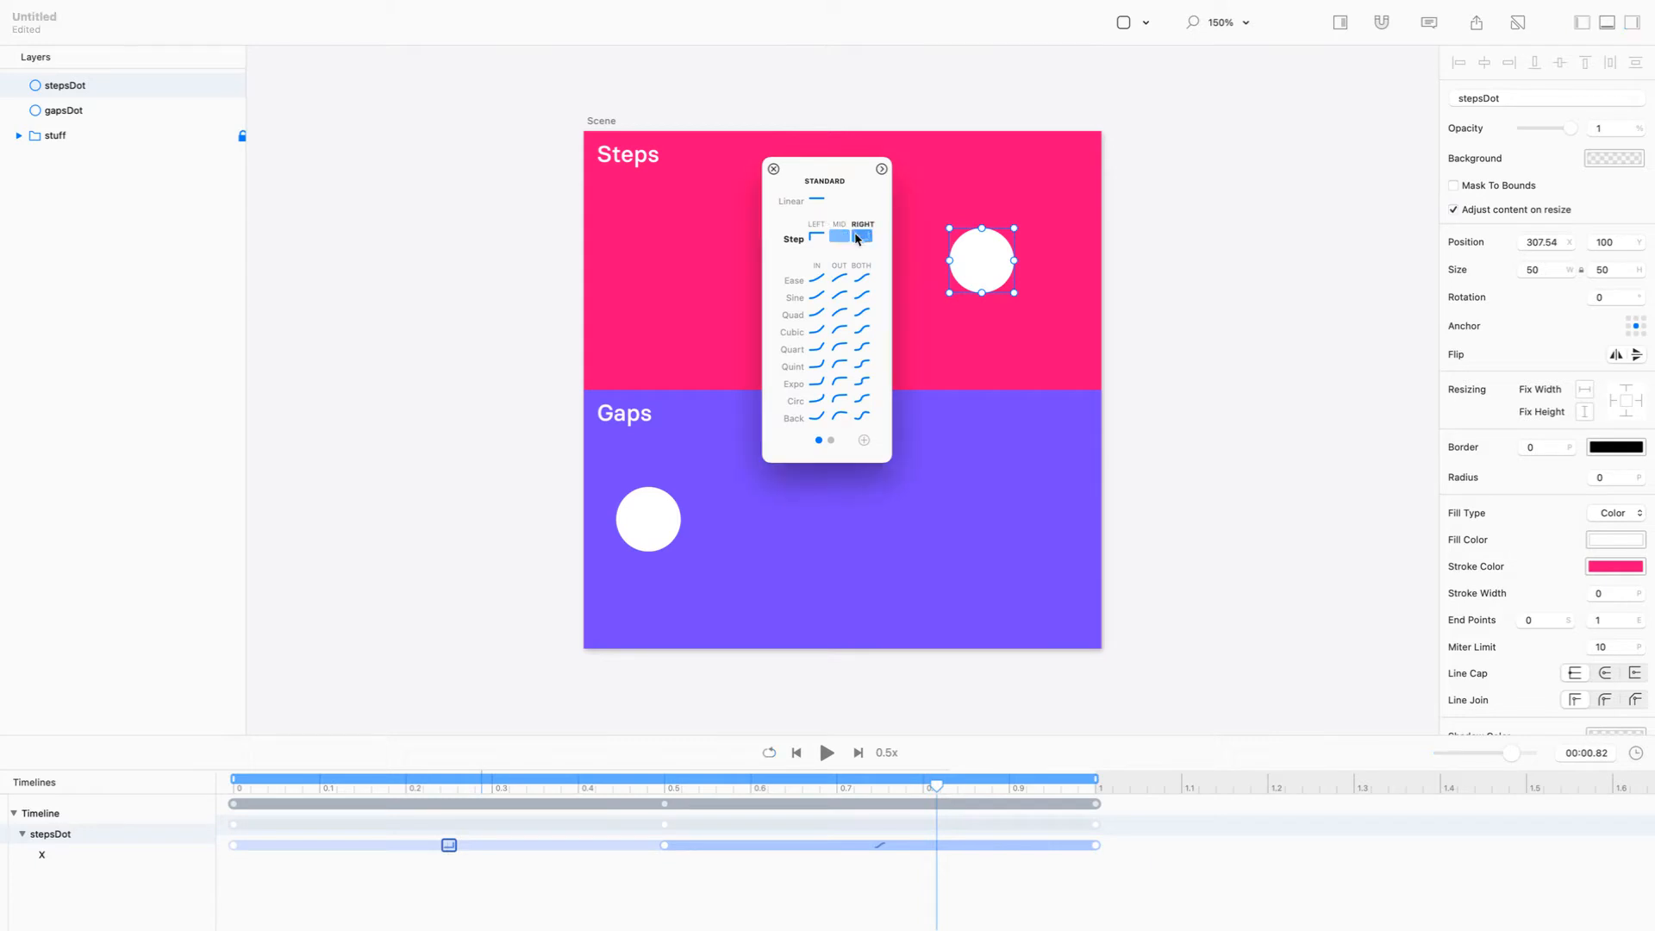
pyautogui.click(774, 169)
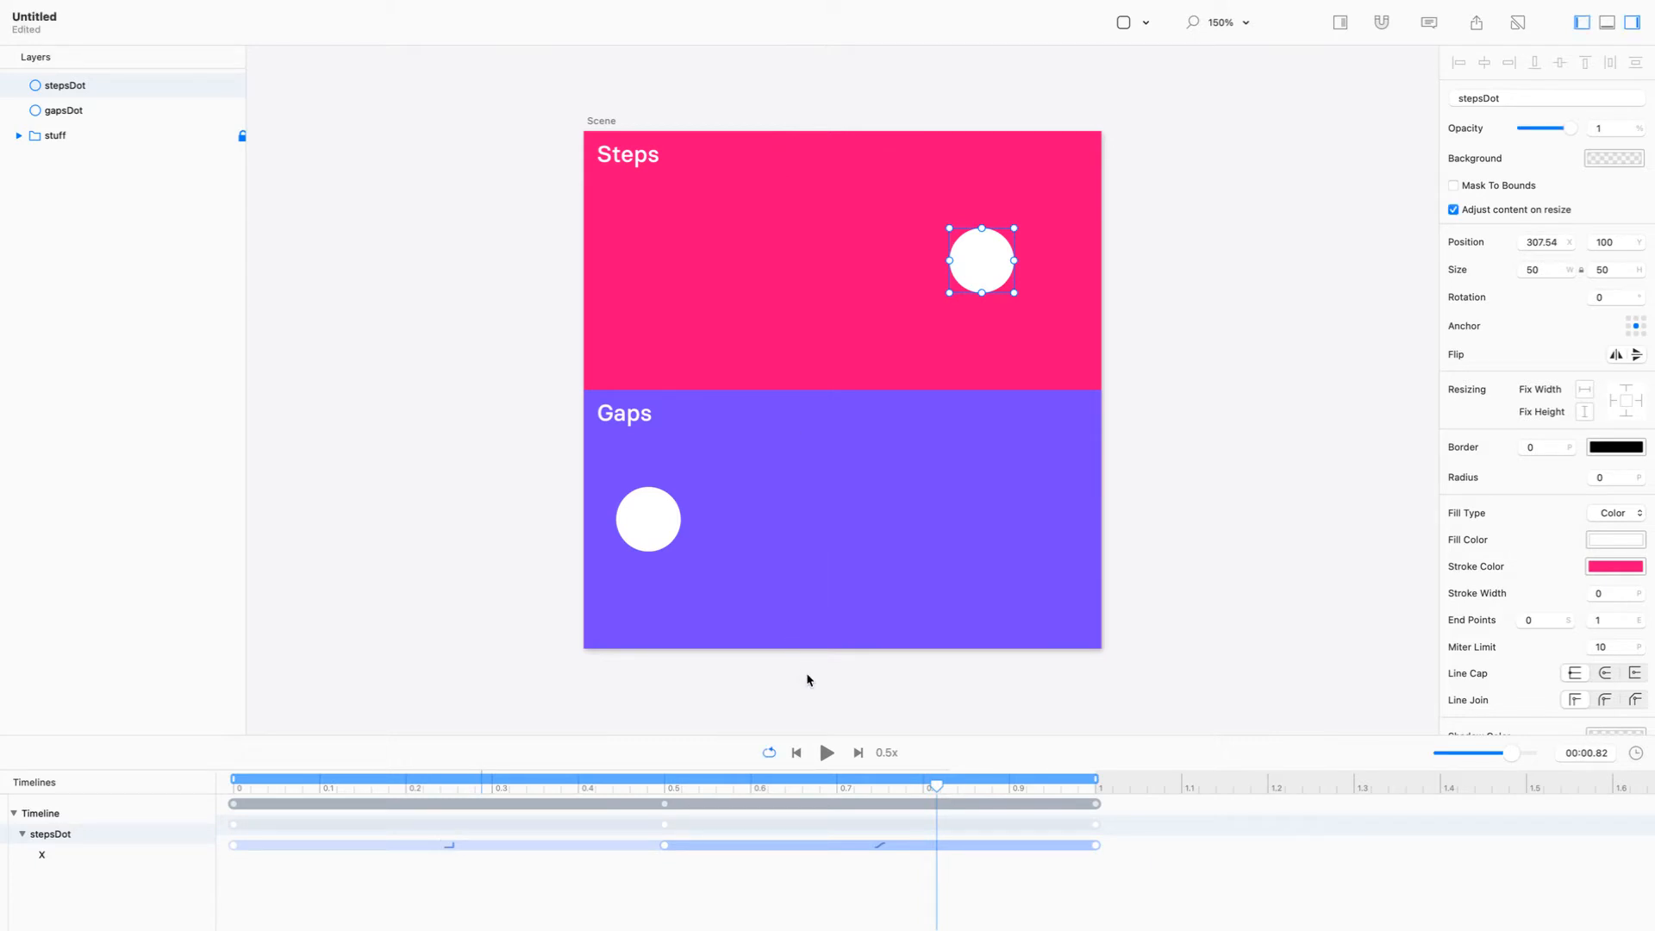
# Preview the Step Right motion and scrub through the timeline to 1 second
pyautogui.click(830, 751)
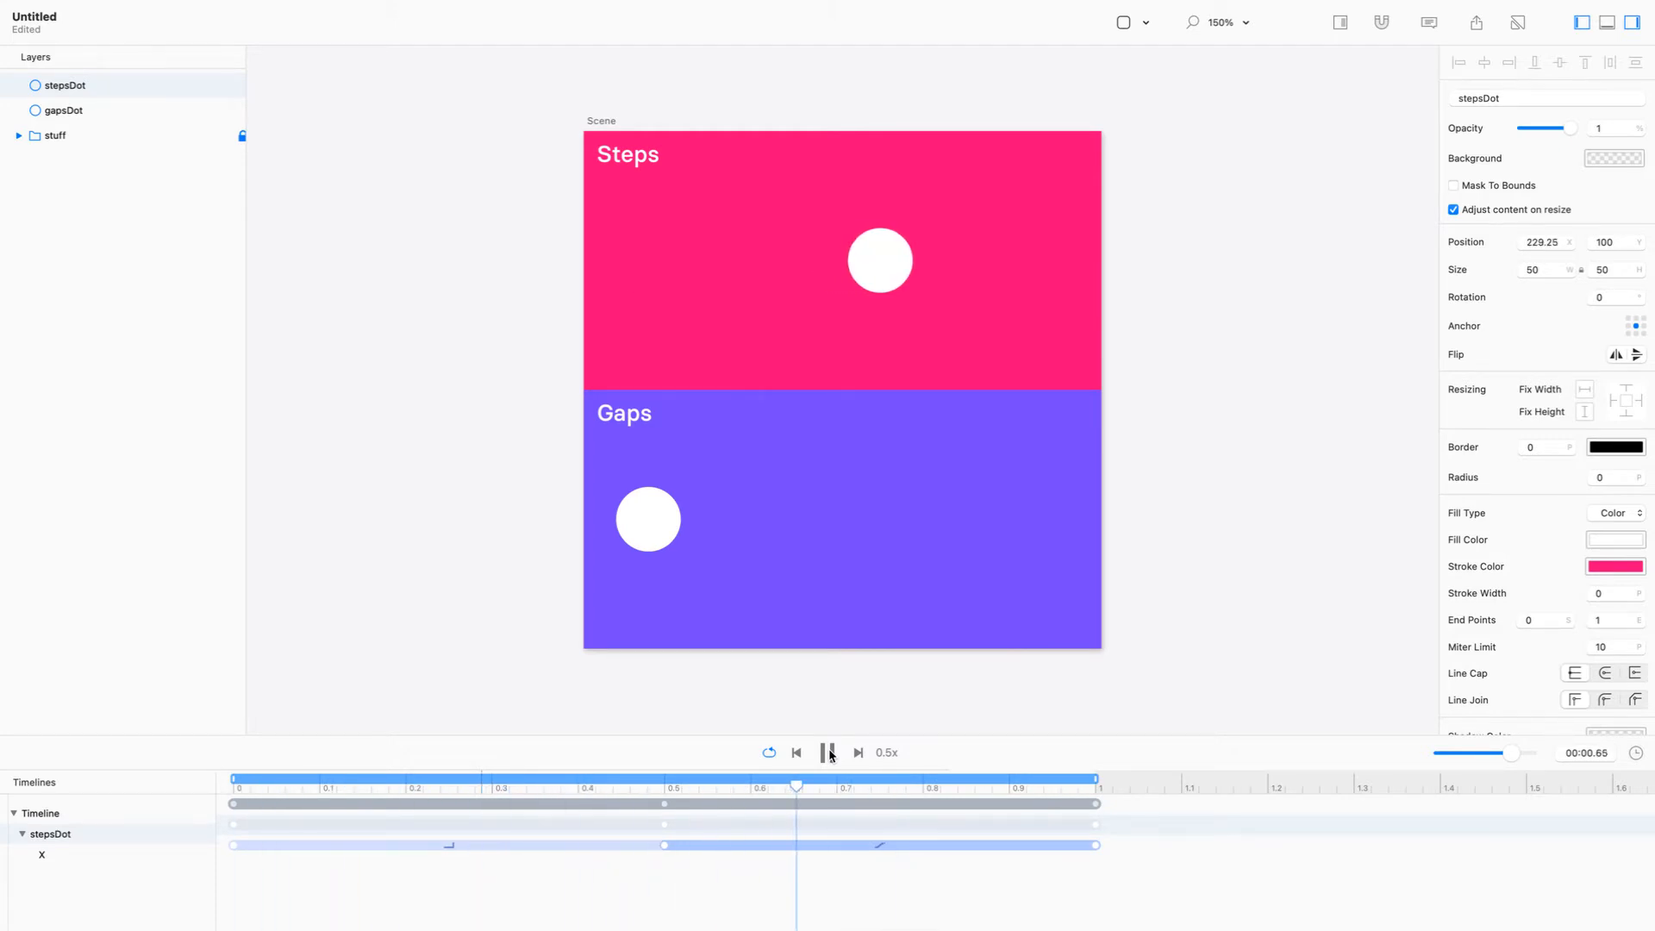
pyautogui.click(829, 752)
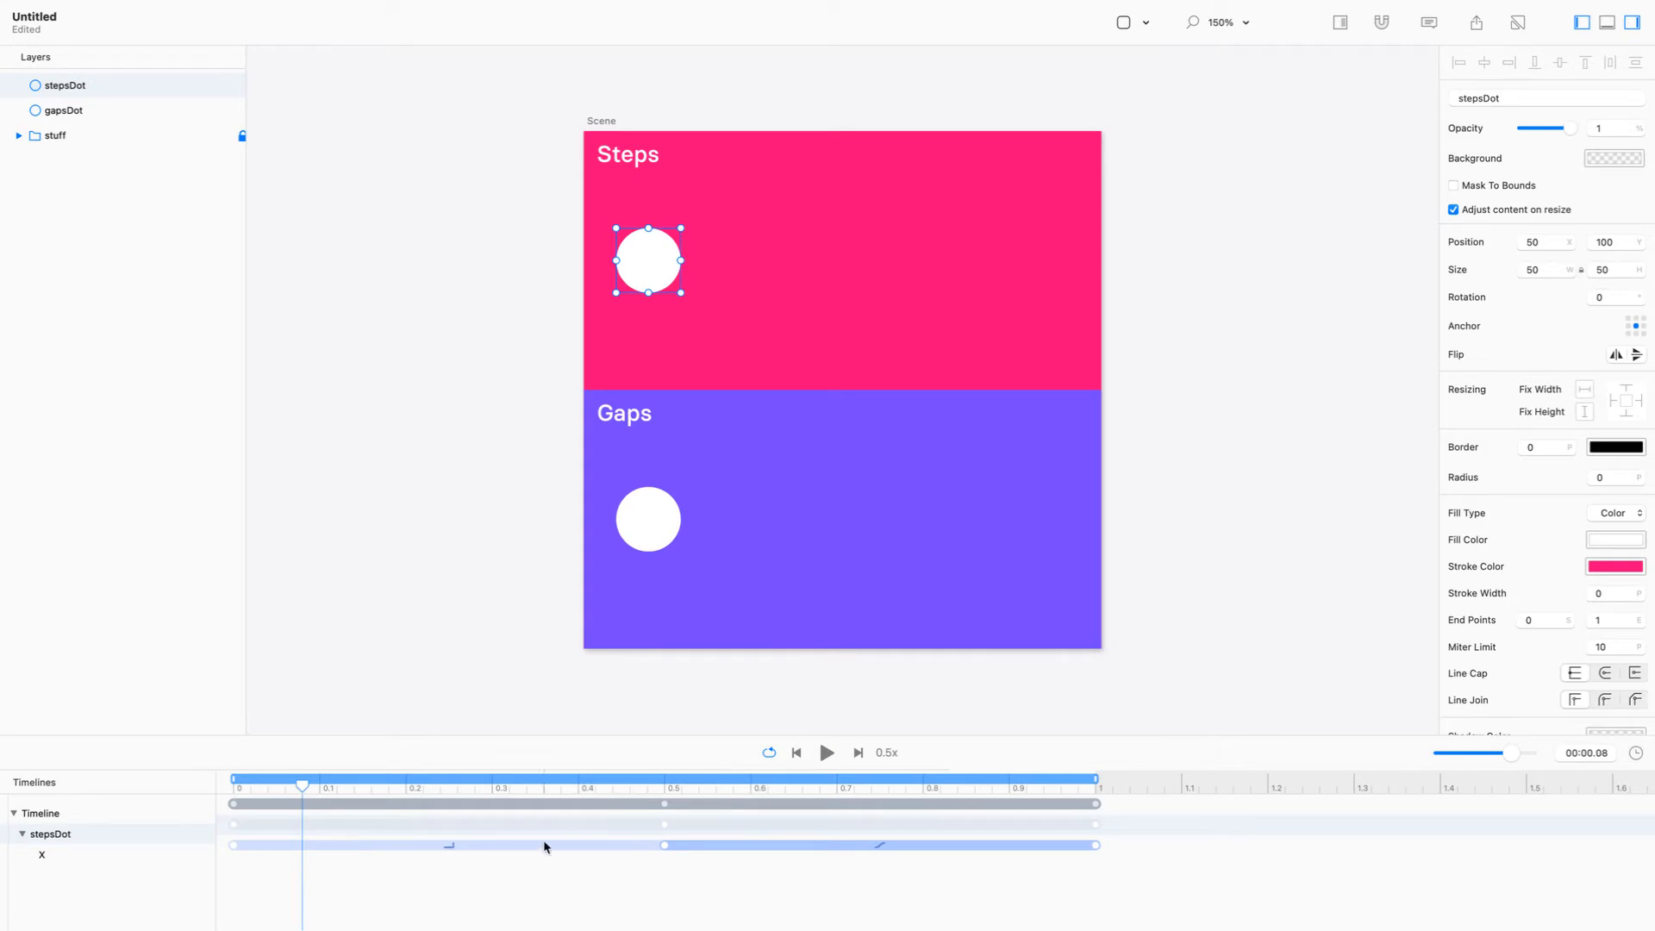
pyautogui.moveTo(302, 782); pyautogui.dragTo(1103, 780)
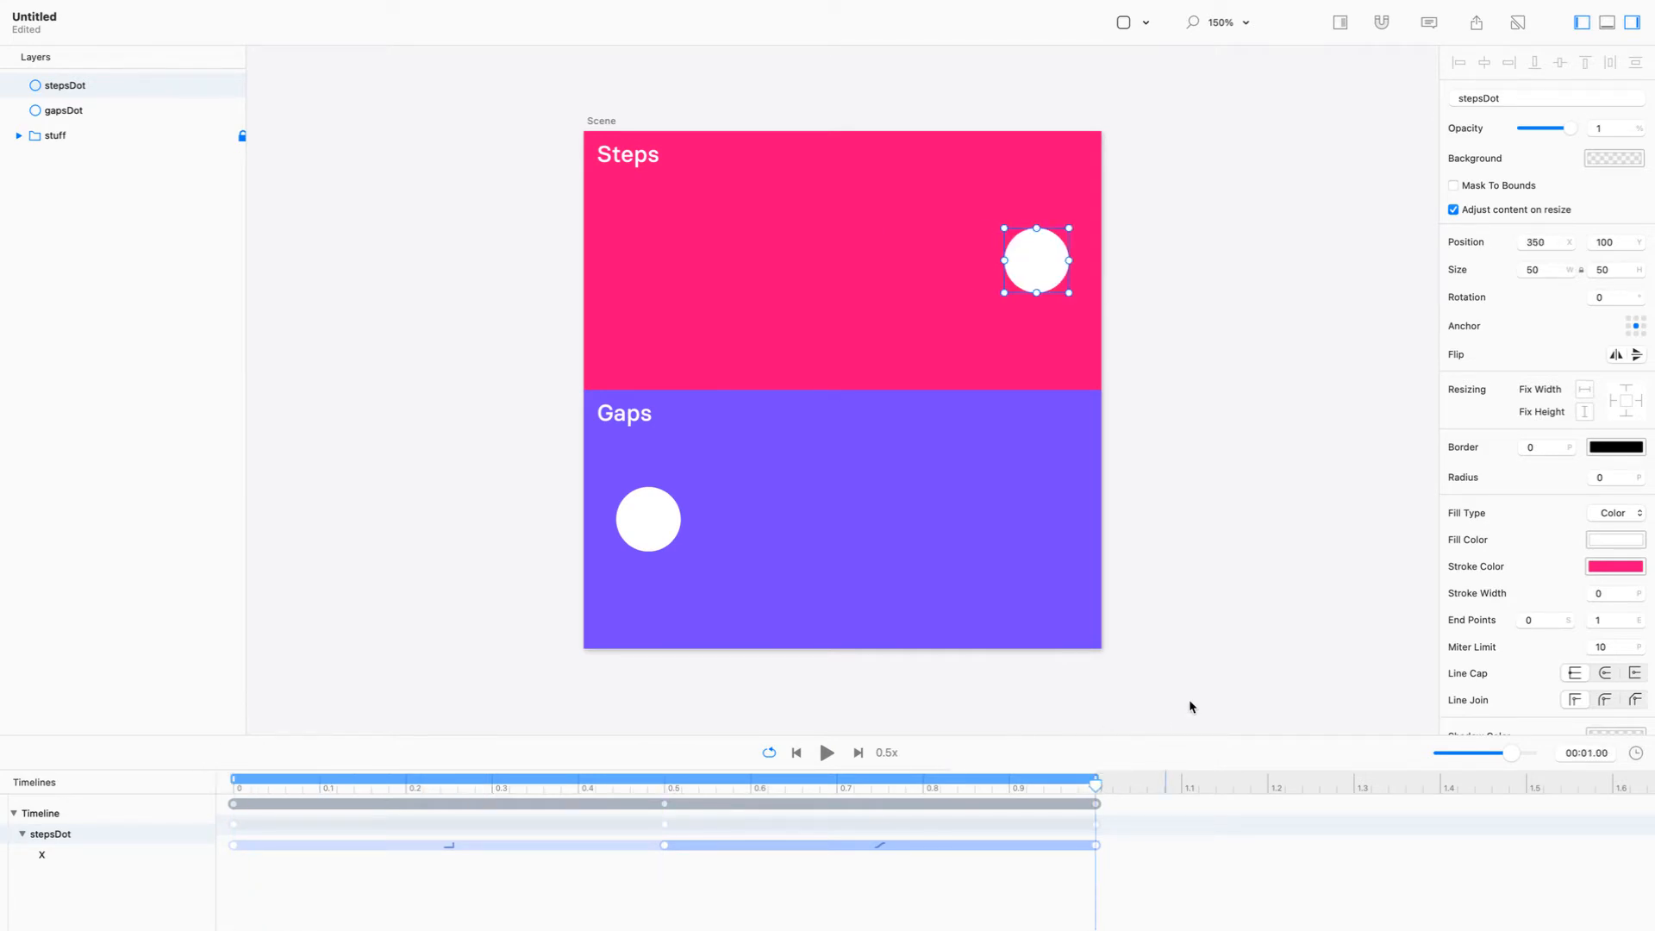
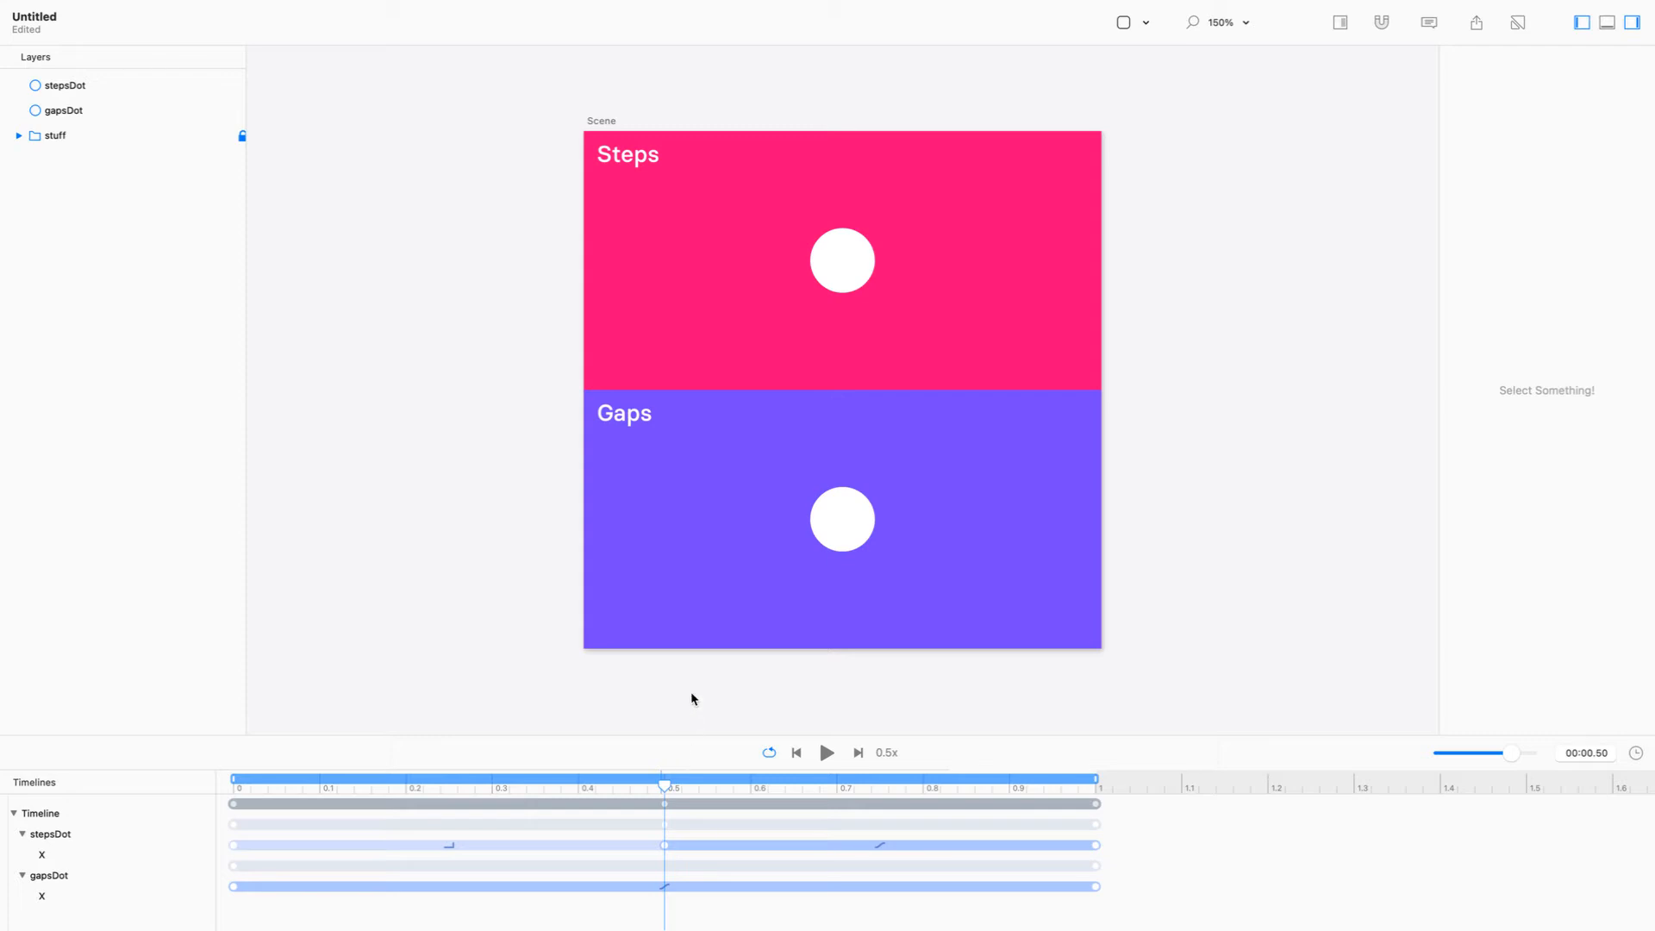
# Add an X keyframe of 200 to gapsDot at 0.5 seconds and pull a copy back to 0.25 seconds to form a gap
pyautogui.click(843, 520)
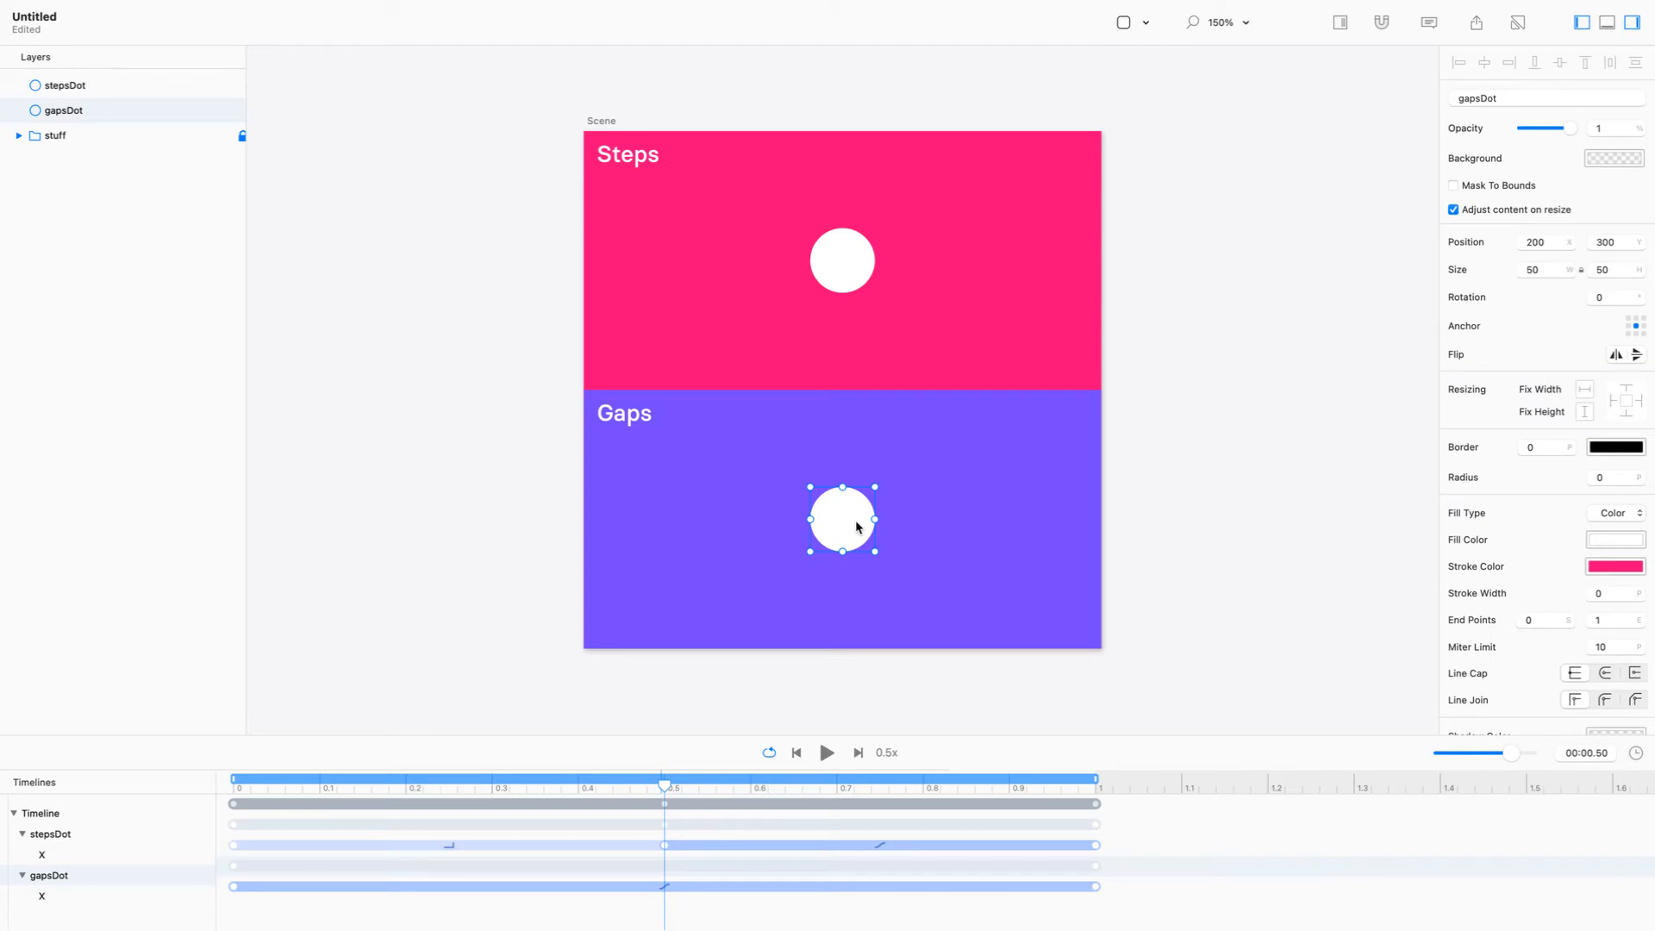
pyautogui.click(1535, 243)
pyautogui.click(658, 887)
pyautogui.moveTo(658, 887); pyautogui.dragTo(449, 888)
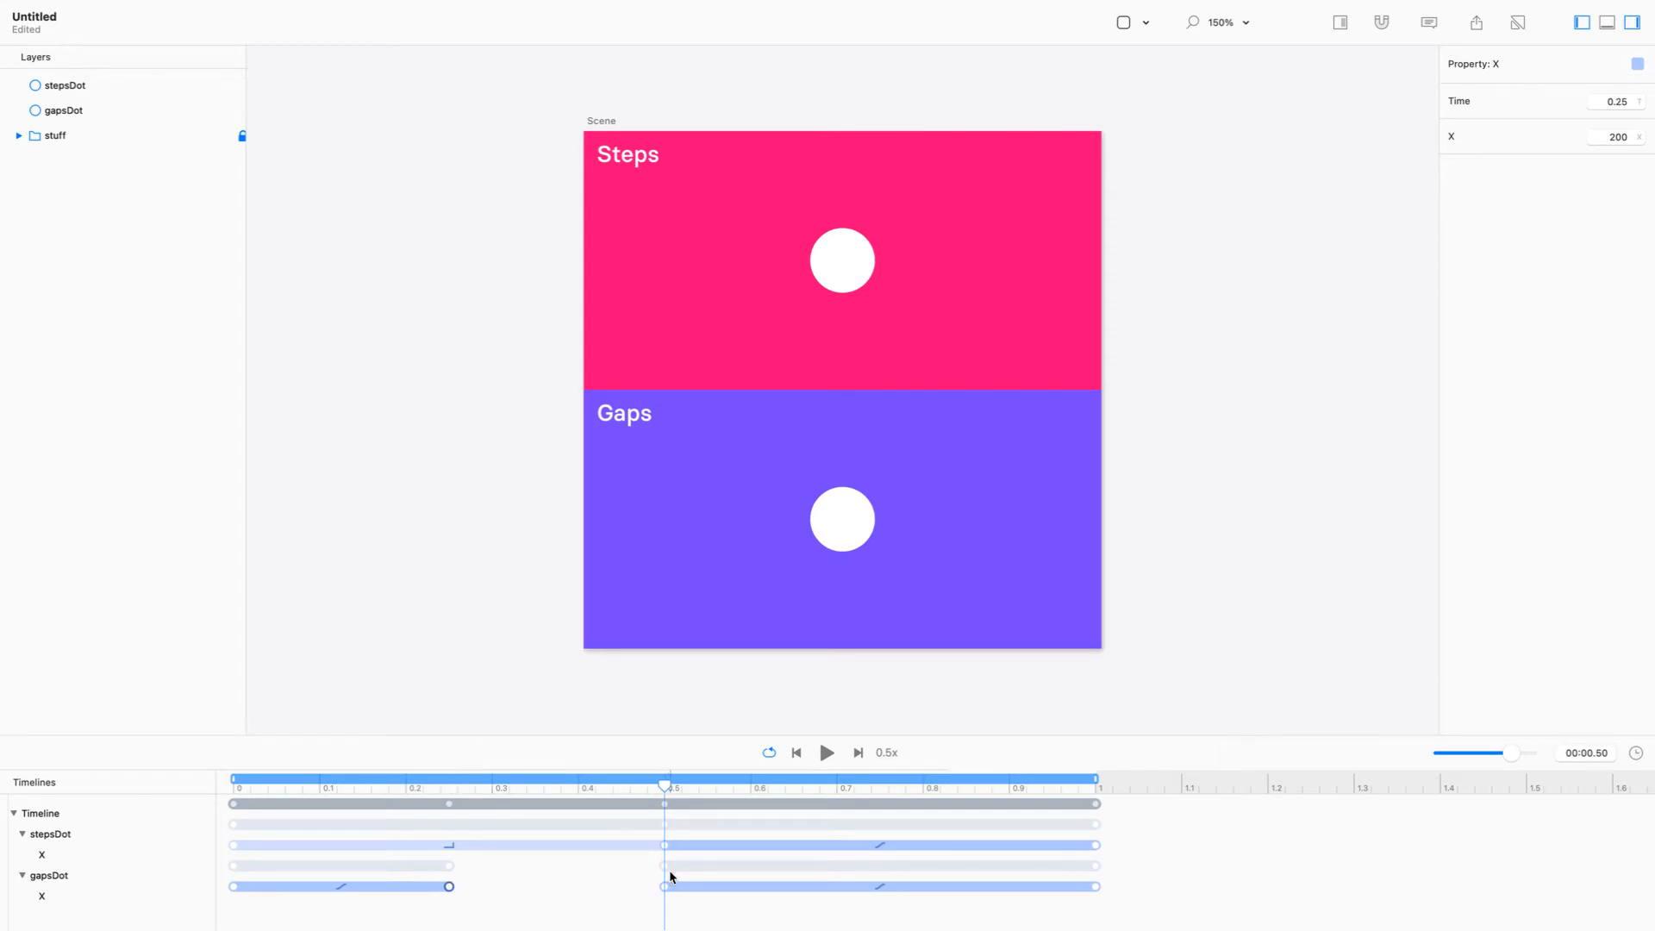
# Try duplicating the gapsDot circle beside the original and undo the copies
pyautogui.moveTo(855, 505); pyautogui.dragTo(965, 498)
pyautogui.hotkey('ctrl', 'z')
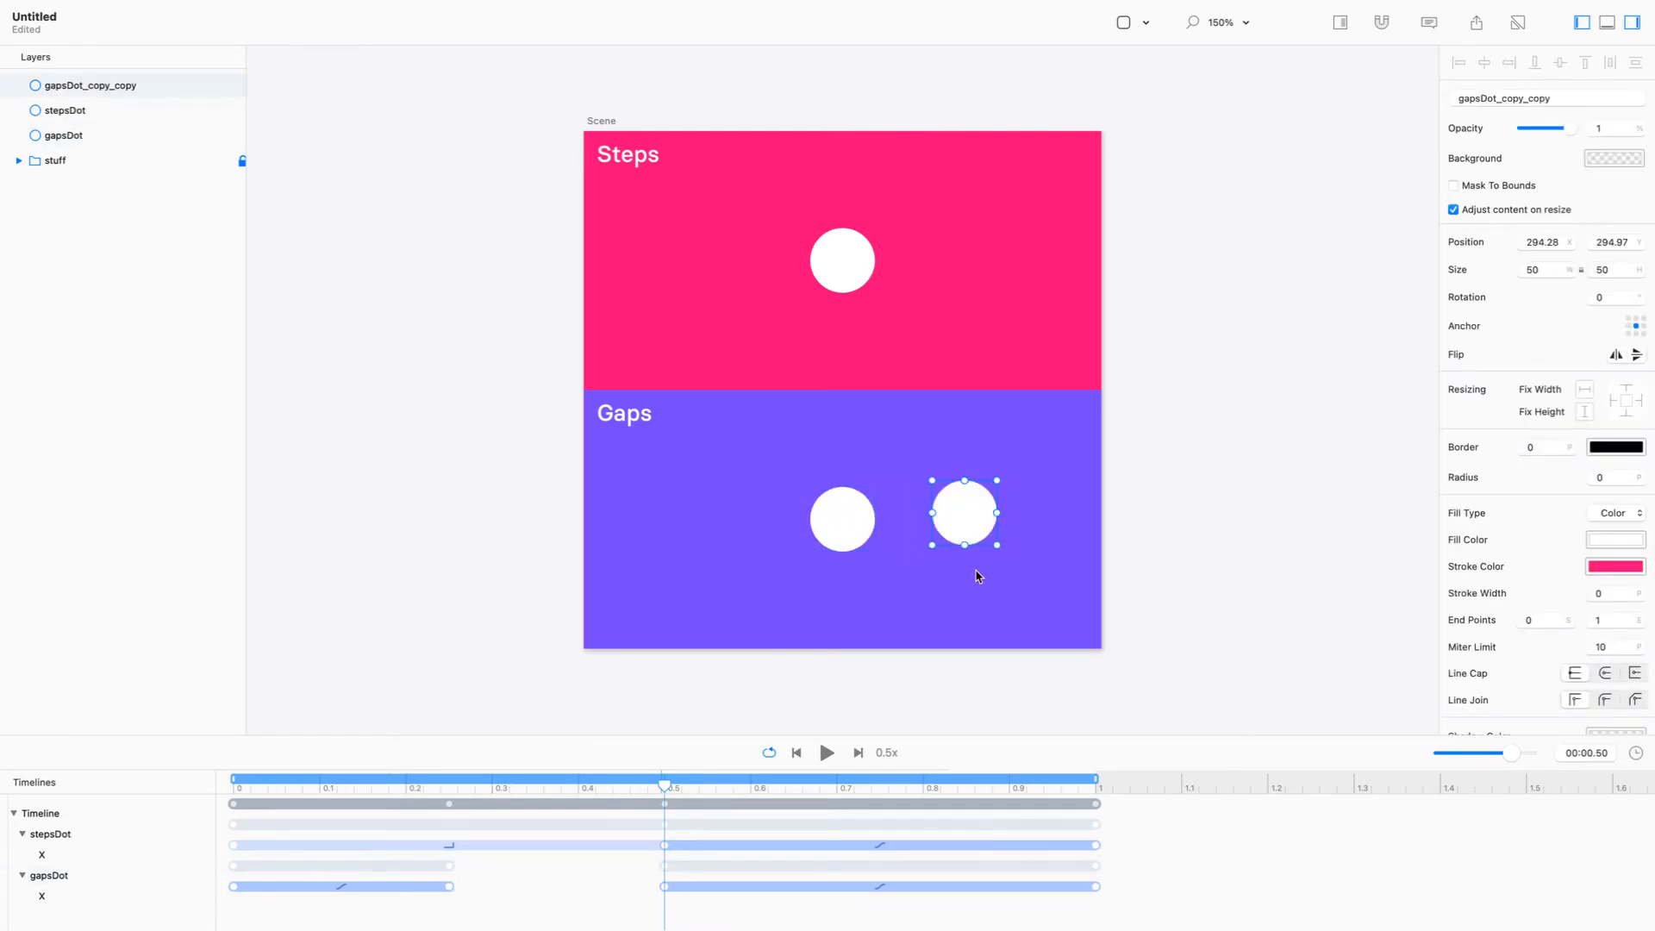
pyautogui.hotkey('ctrl', 'z')
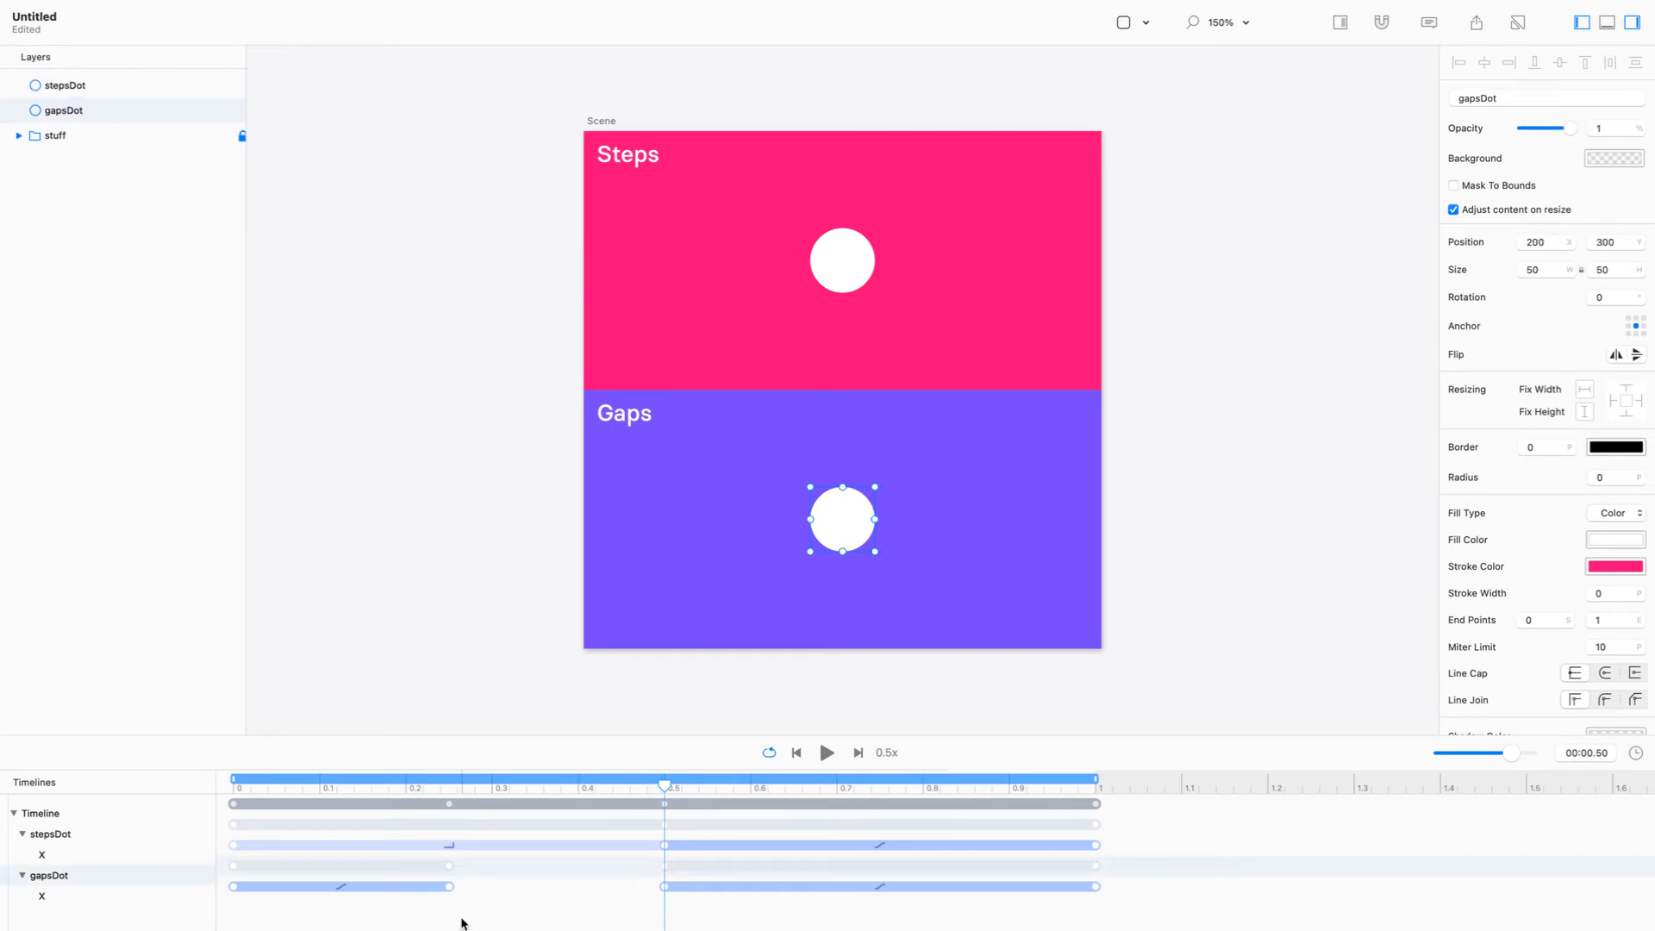
# Scrub back to about 0.32 seconds and examine the time and X values of the two keyframes bounding gapsDot's gap
pyautogui.moveTo(664, 786); pyautogui.dragTo(509, 902)
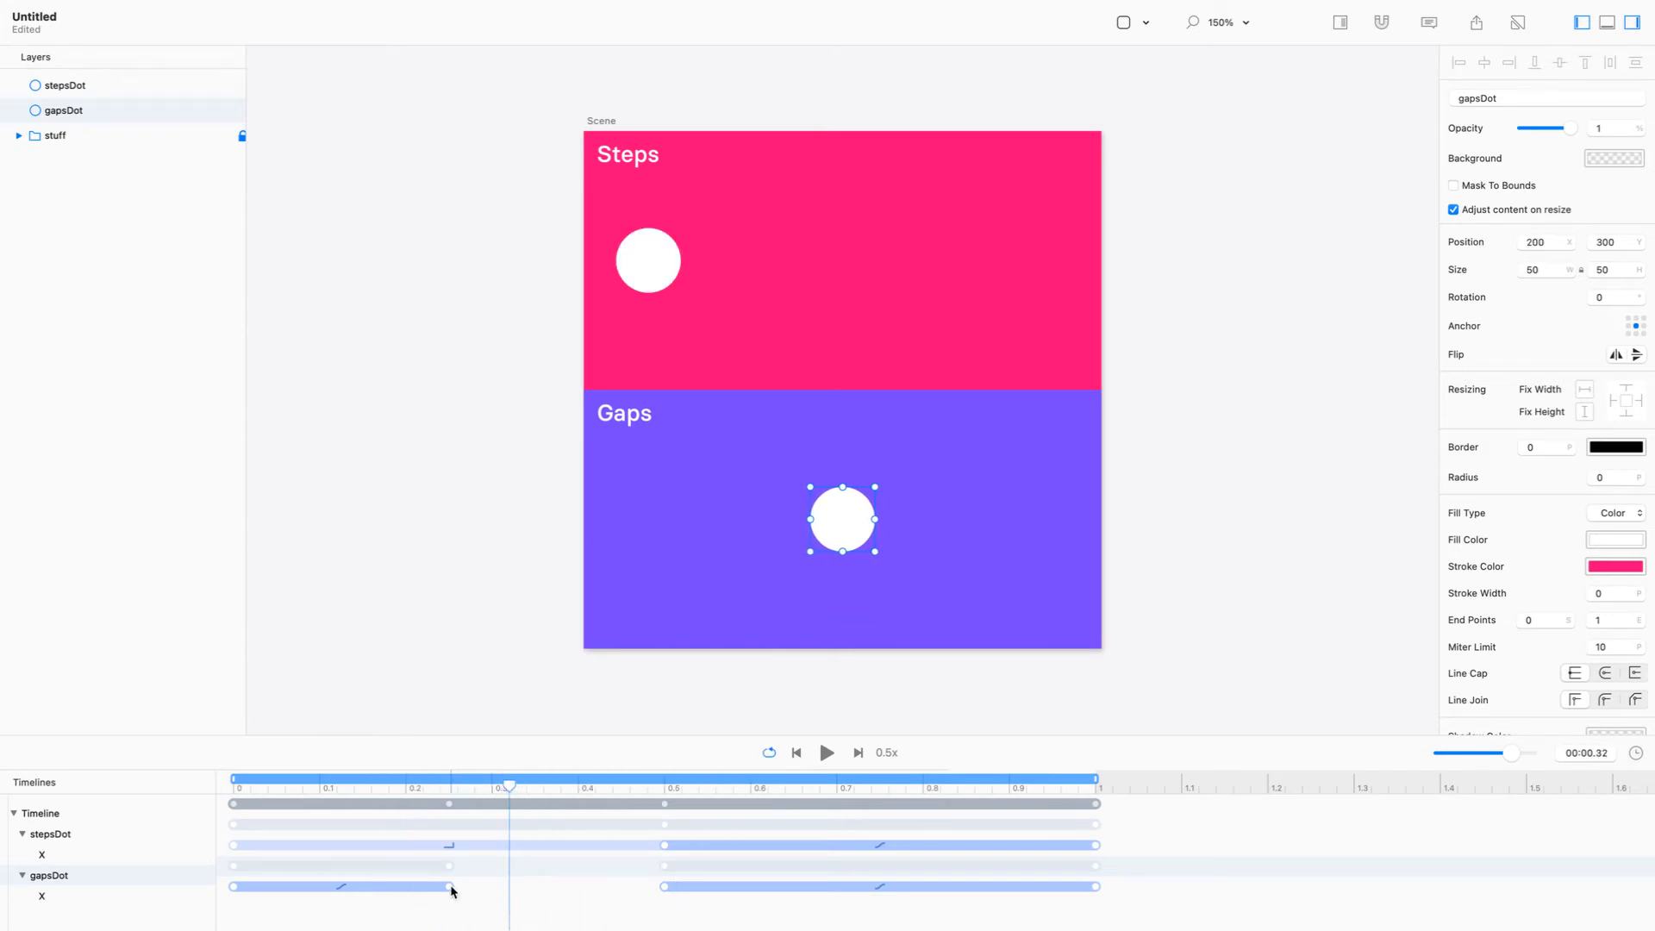
pyautogui.click(449, 886)
pyautogui.click(665, 886)
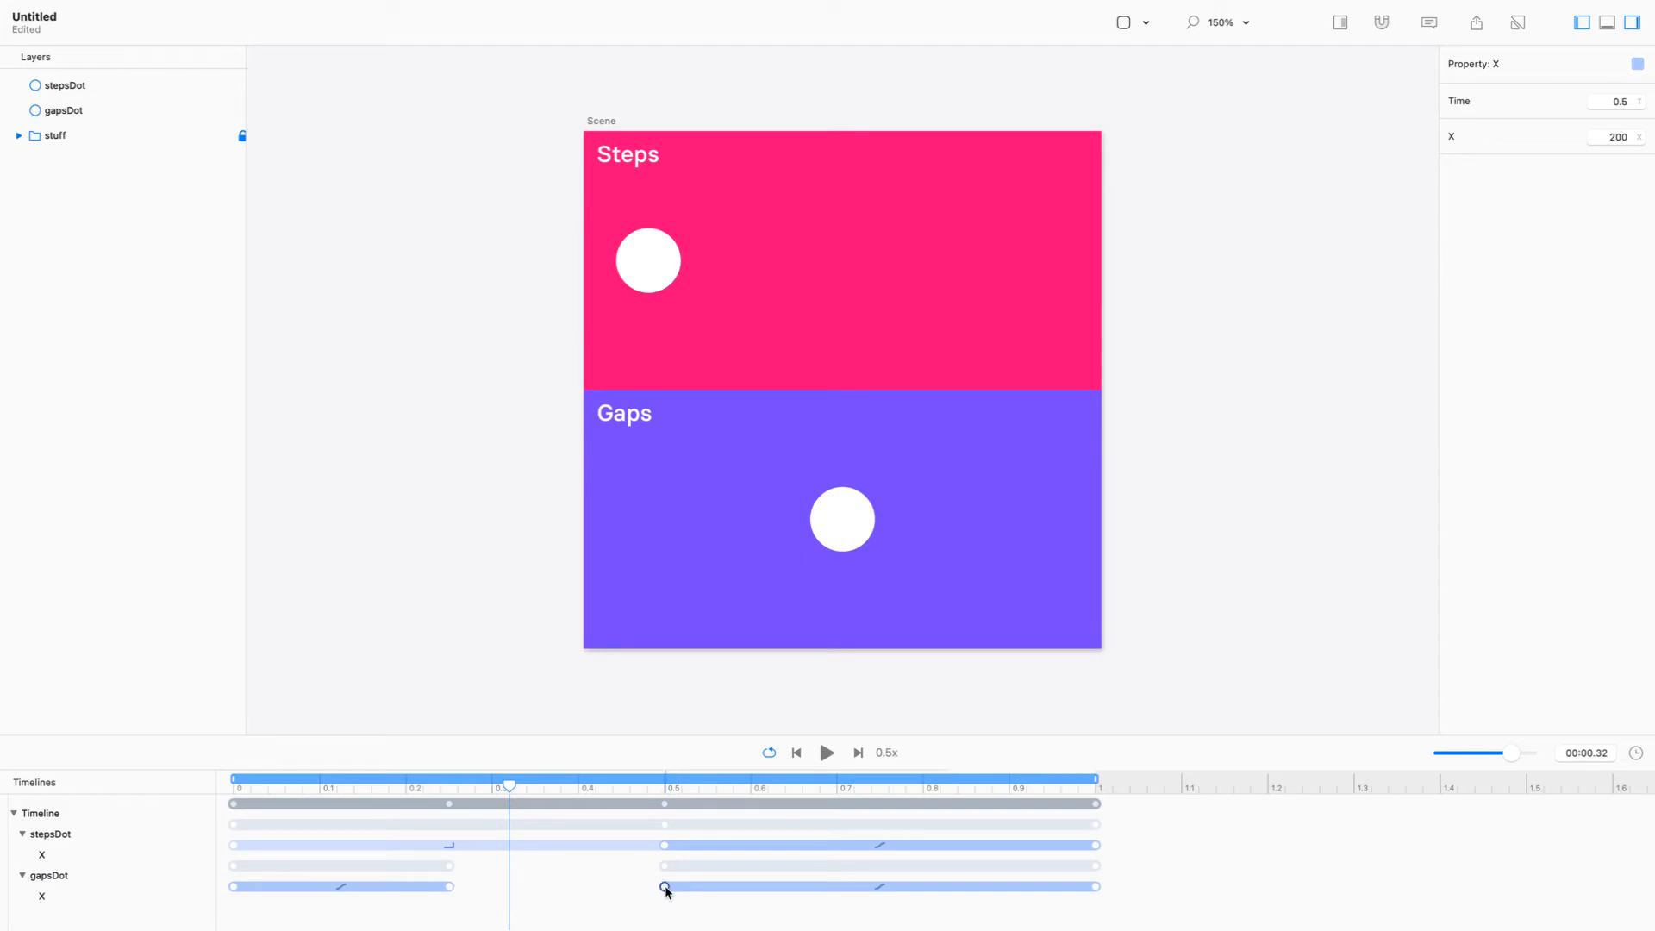
pyautogui.click(1619, 136)
pyautogui.click(1607, 101)
# Delete gapsDot's X keyframe at 0.25 seconds to close the gap
pyautogui.click(450, 887)
pyautogui.click(479, 884)
pyautogui.moveTo(477, 877); pyautogui.dragTo(444, 907)
pyautogui.press('BackSpace')
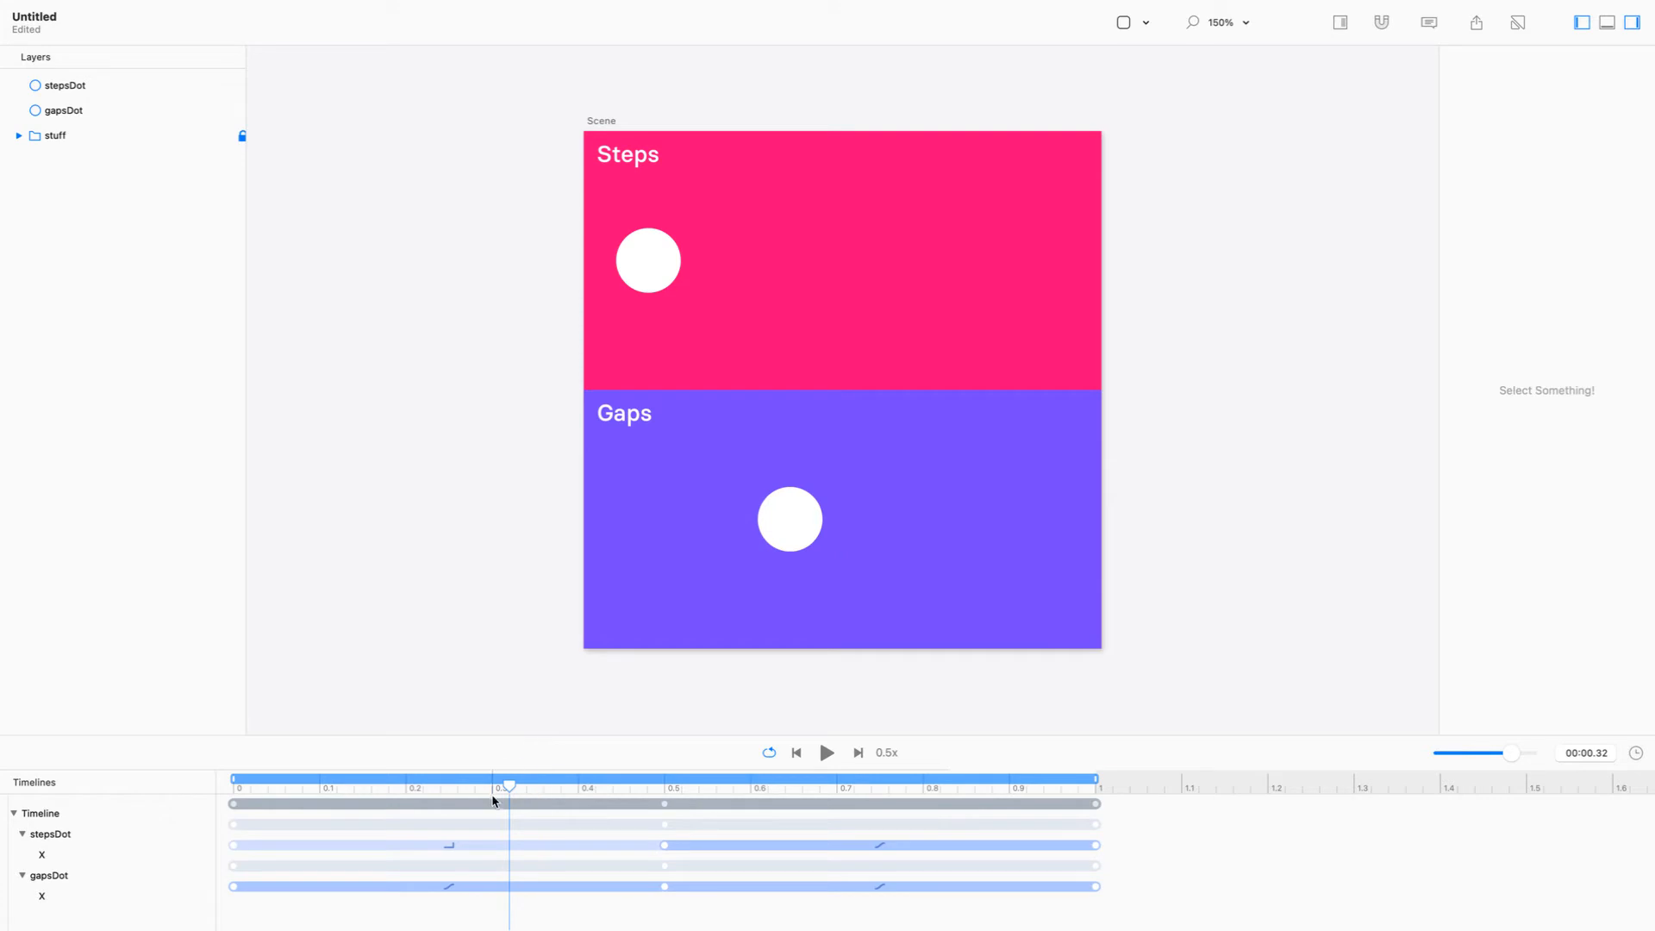
# Move the playhead to 0.72 seconds and set gapsDot's X to 200, matching its 0.5-second keyframe
pyautogui.moveTo(506, 784); pyautogui.dragTo(856, 813)
pyautogui.click(665, 886)
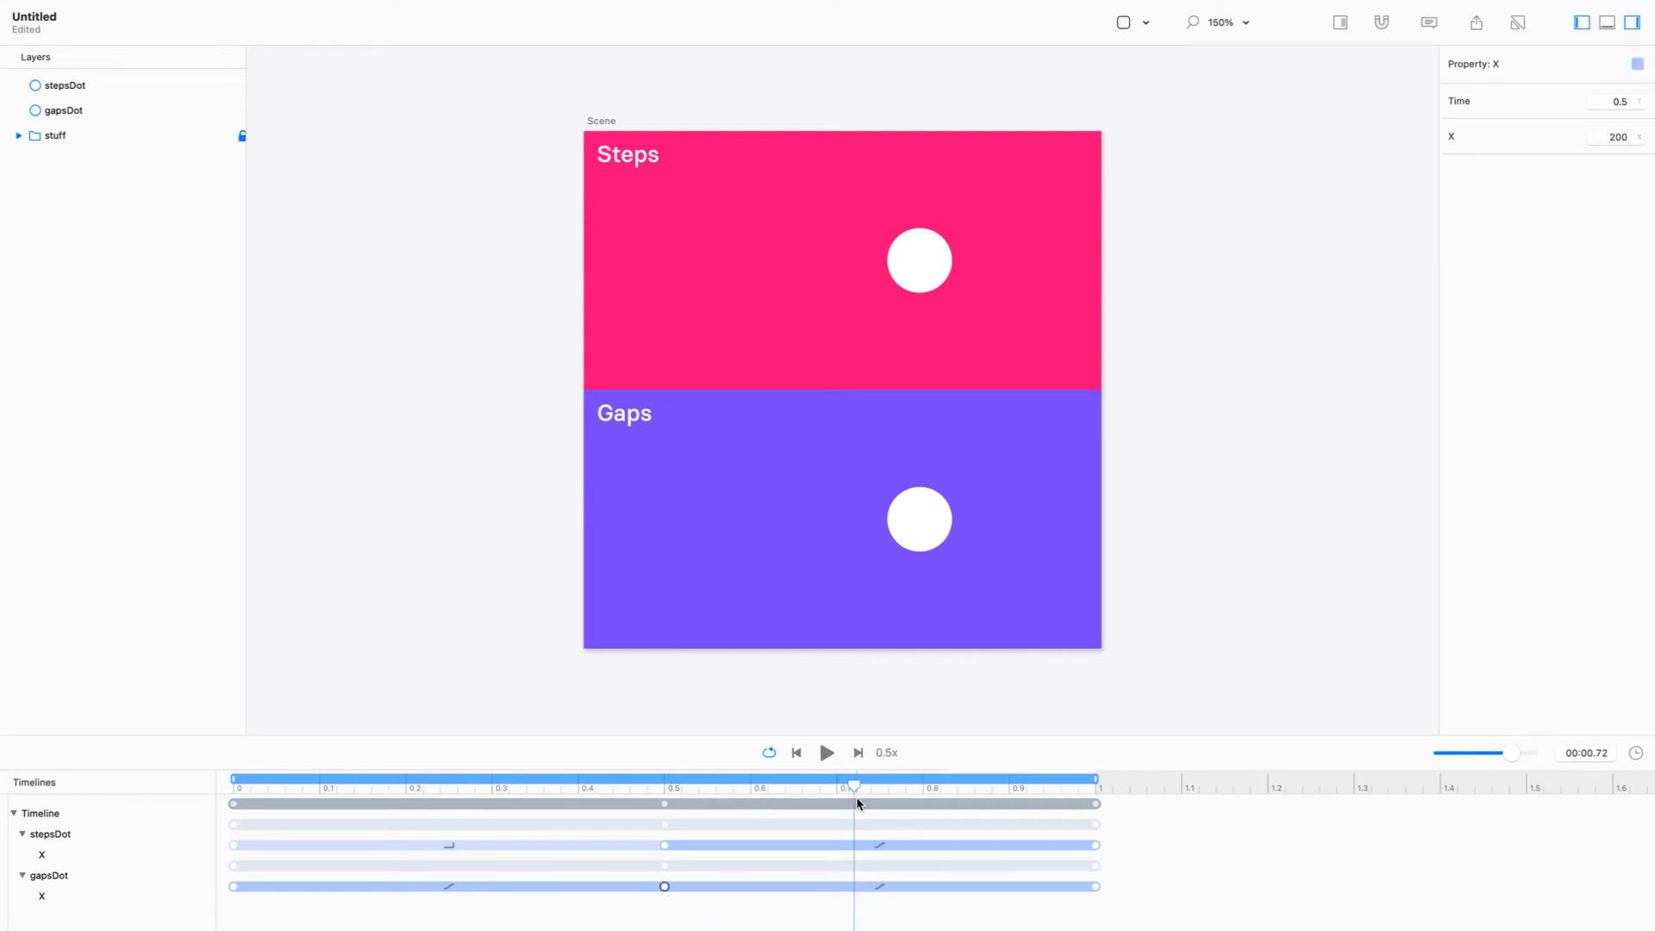
pyautogui.click(941, 537)
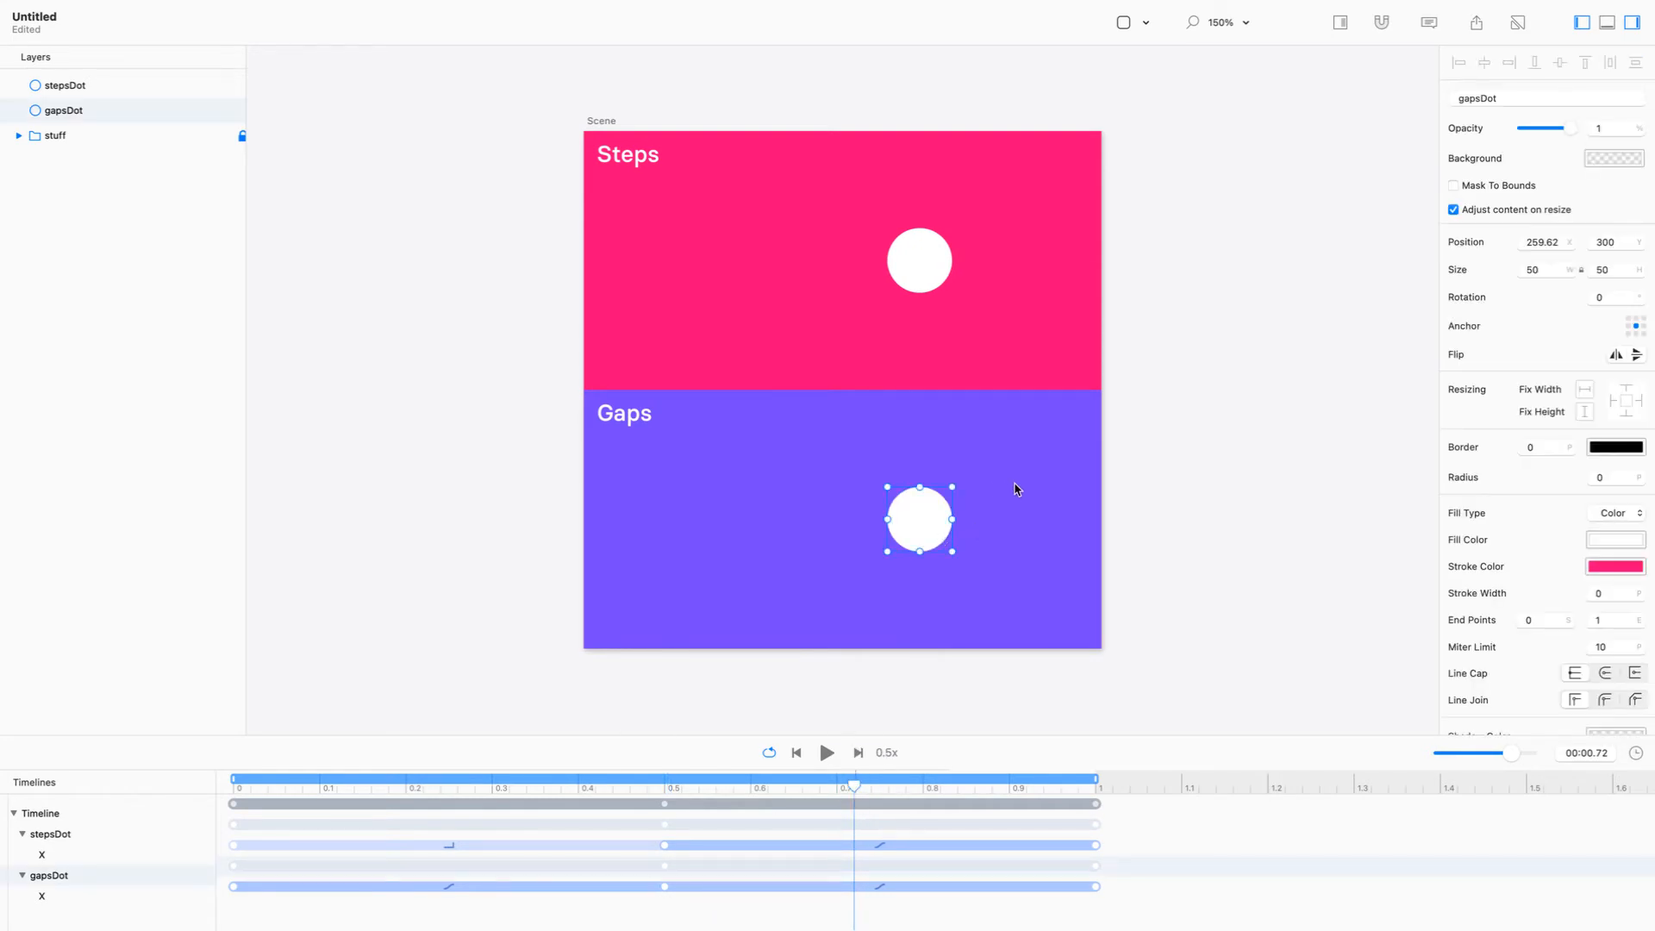
pyautogui.click(1554, 238)
pyautogui.write('200')
pyautogui.press('Return')
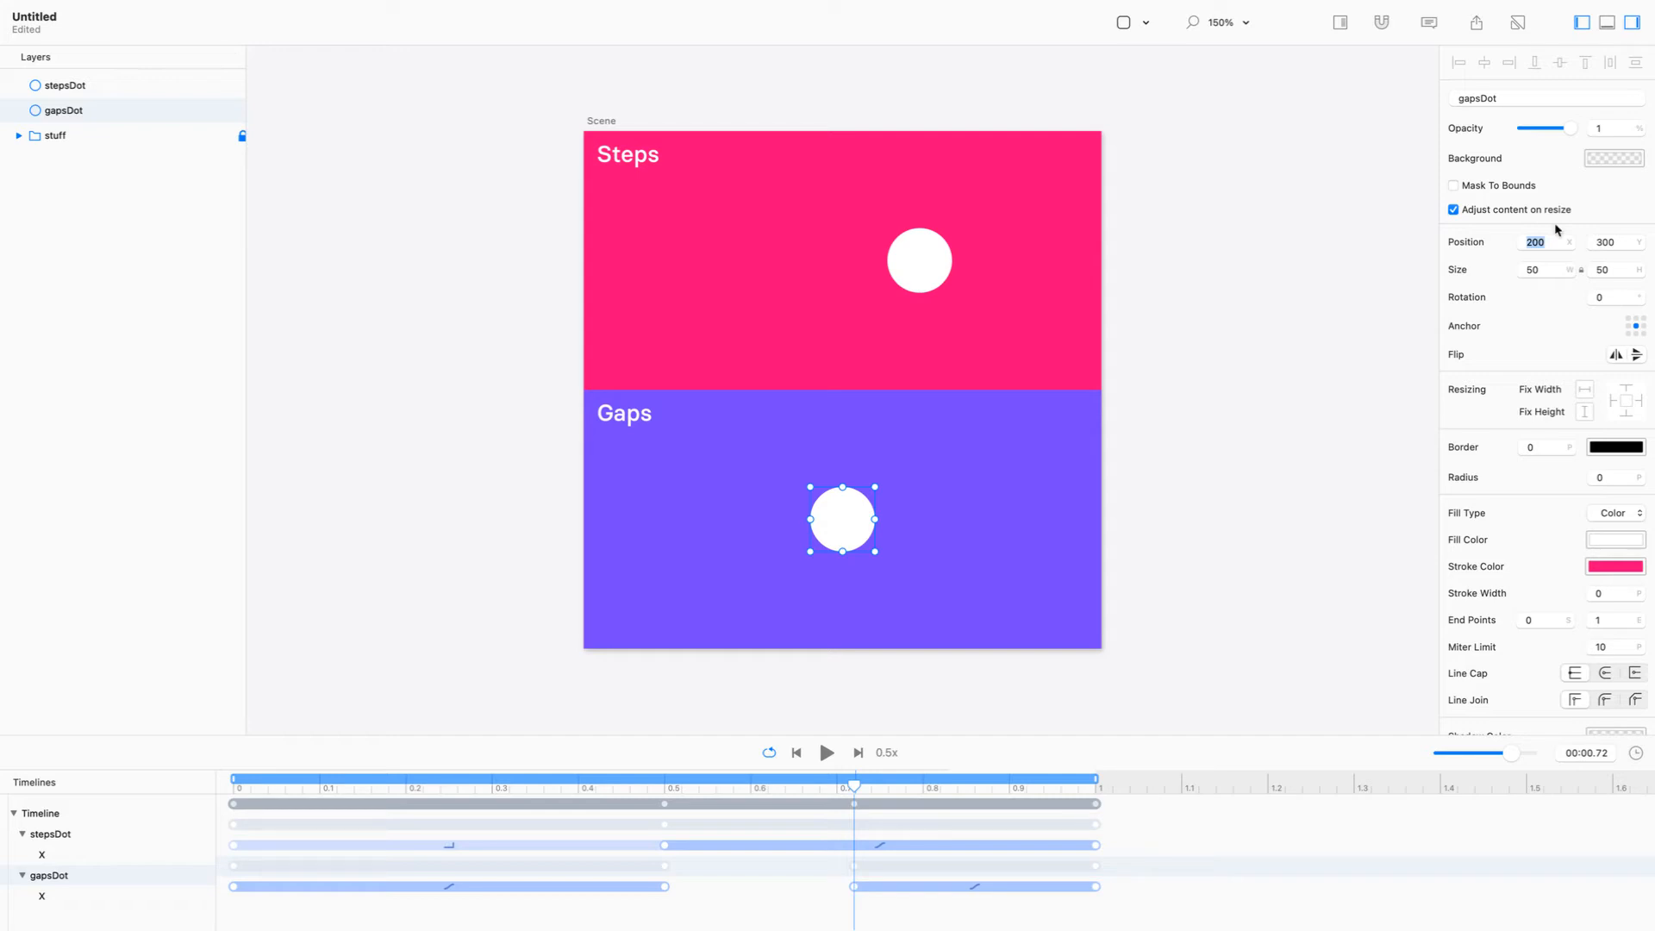
# Undo the X change and set gapsDot's X to 200 again at 0.72 seconds
pyautogui.press('super+z')
pyautogui.click(1543, 238)
pyautogui.doubleClick(1543, 238)
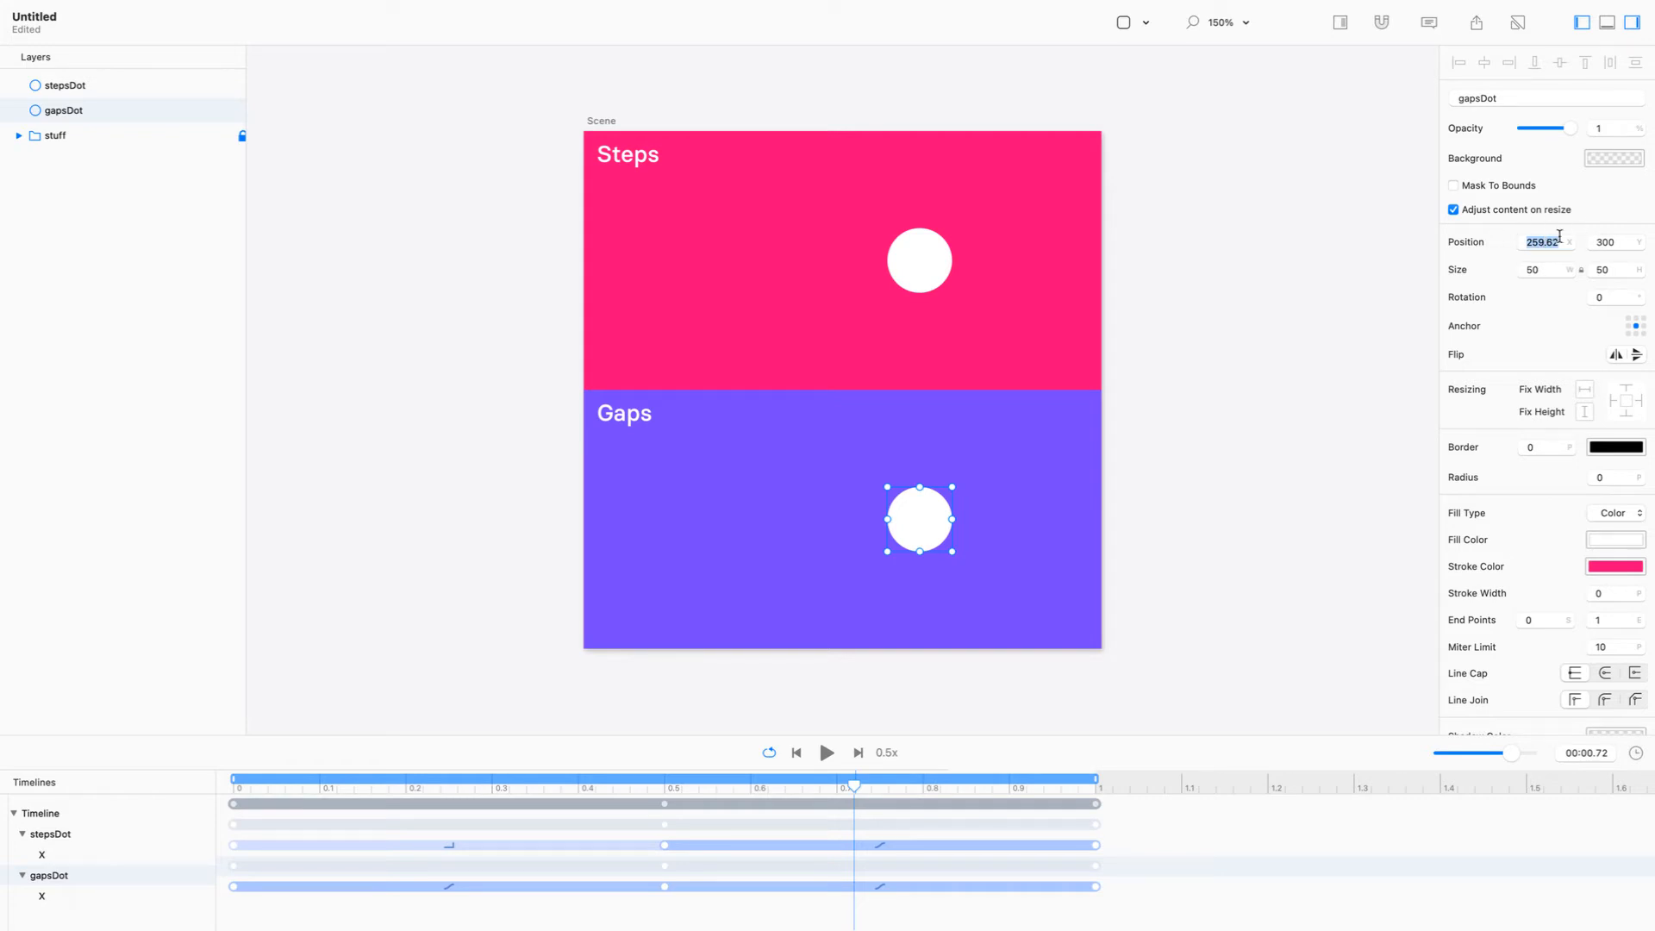
pyautogui.write('200')
pyautogui.press('Return')
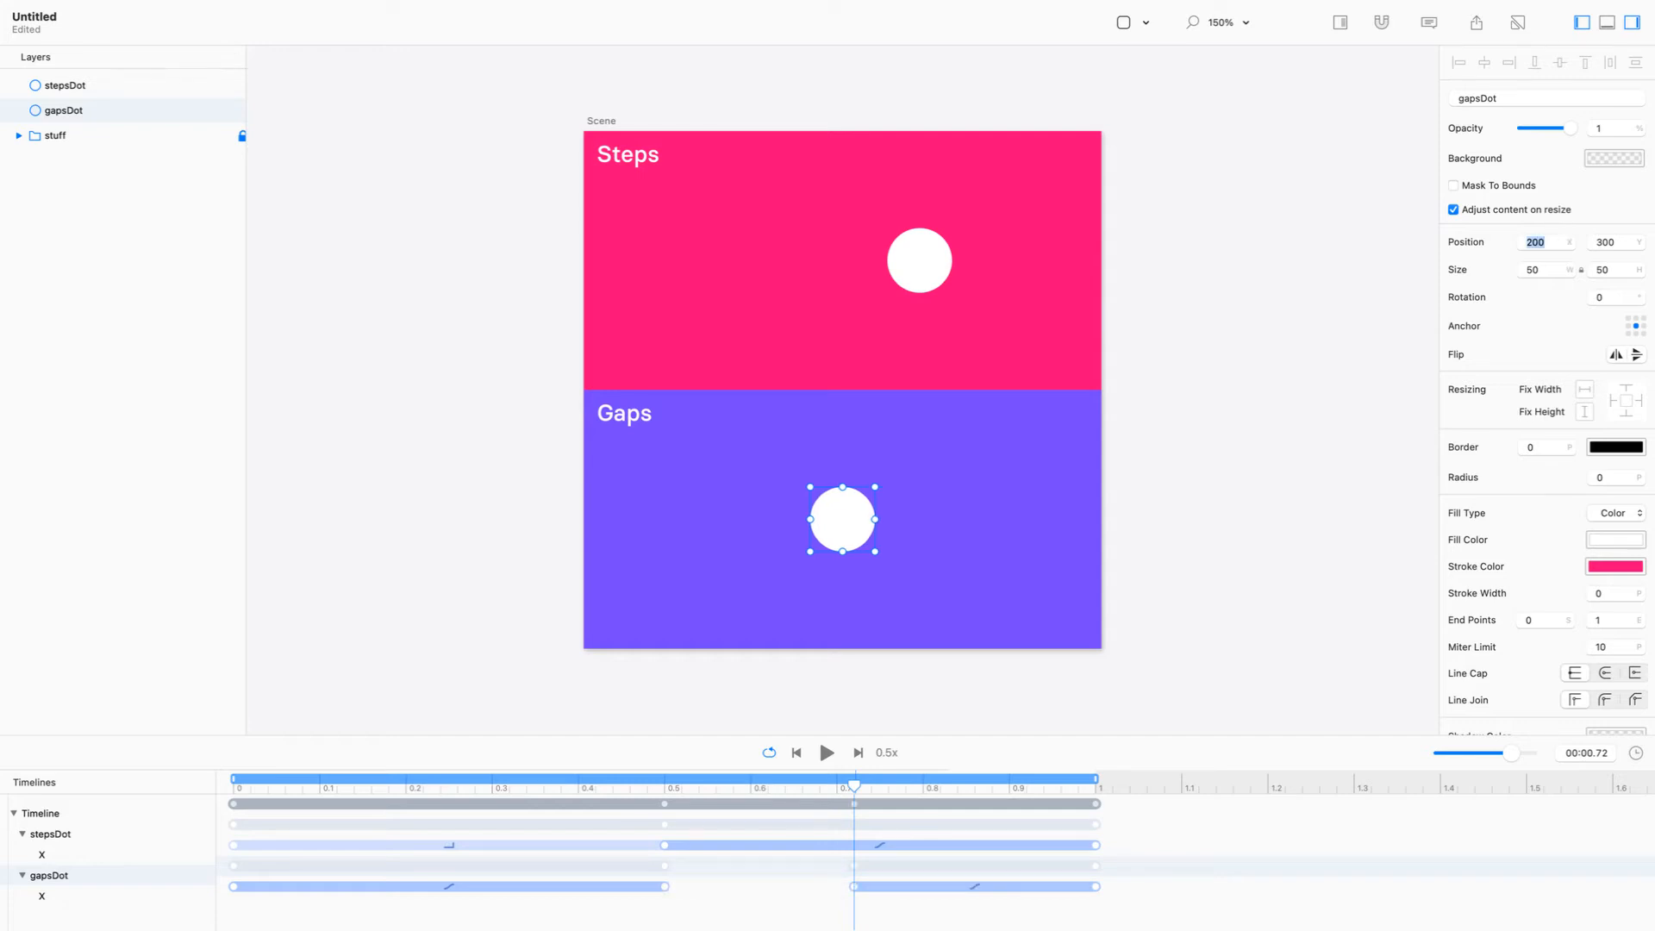
# Select both keyframes bounding gapsDot's gap, at 0.5 and 0.72 seconds, and delete them
pyautogui.moveTo(817, 905); pyautogui.dragTo(860, 882)
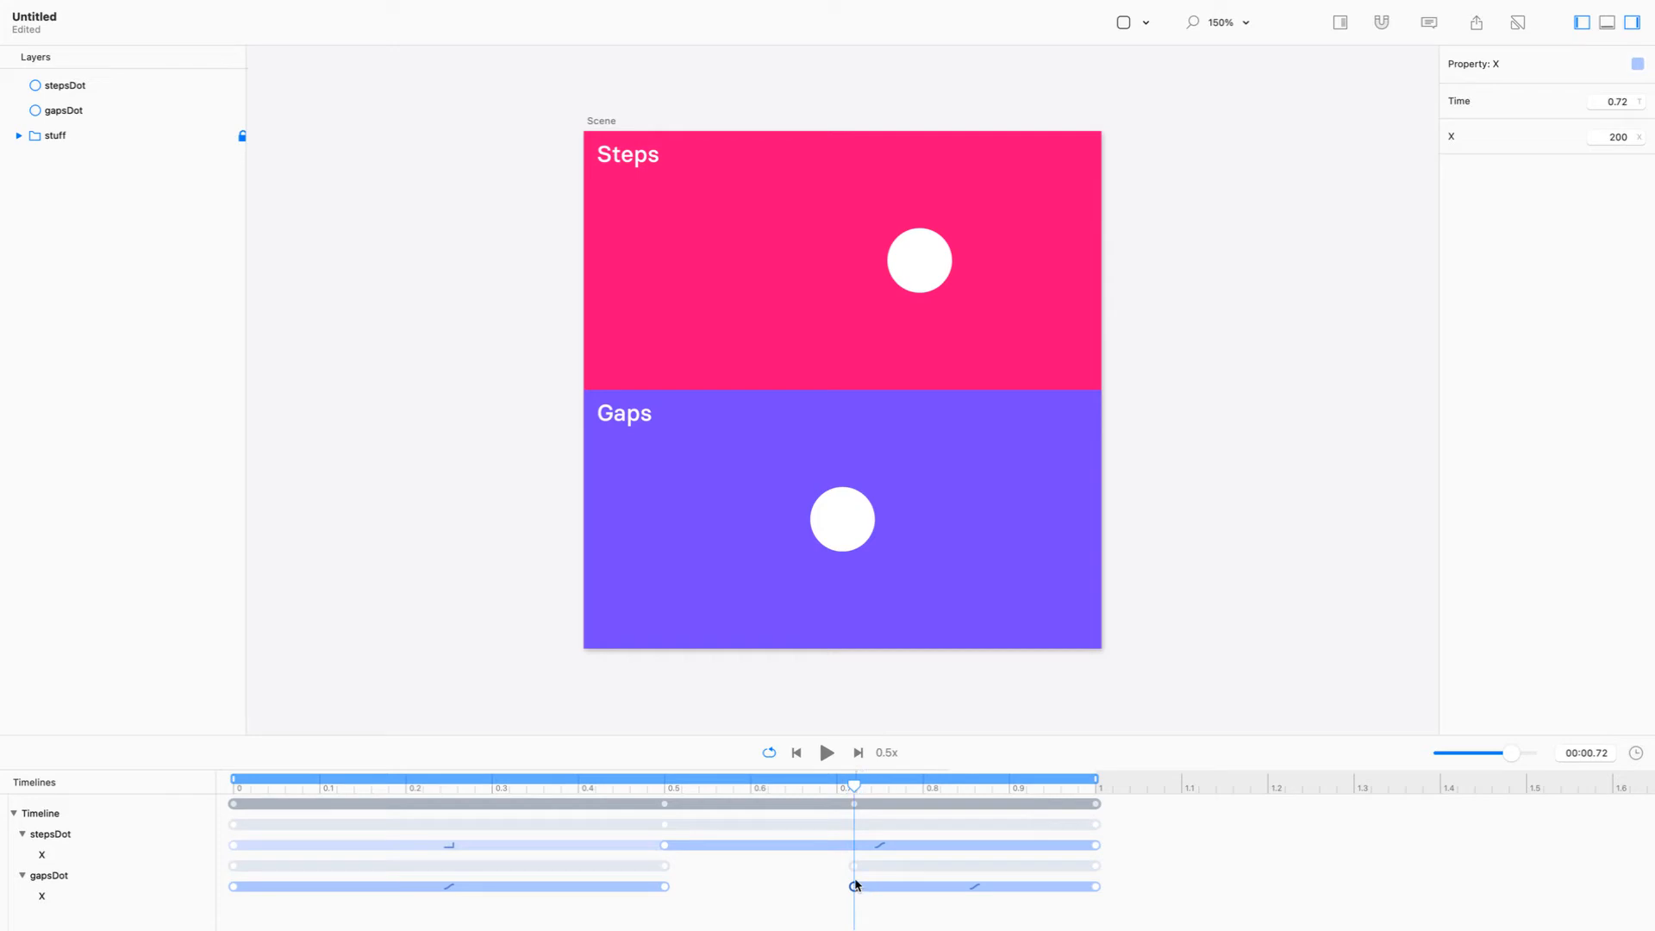
pyautogui.click(659, 904)
pyautogui.moveTo(628, 905); pyautogui.dragTo(930, 853)
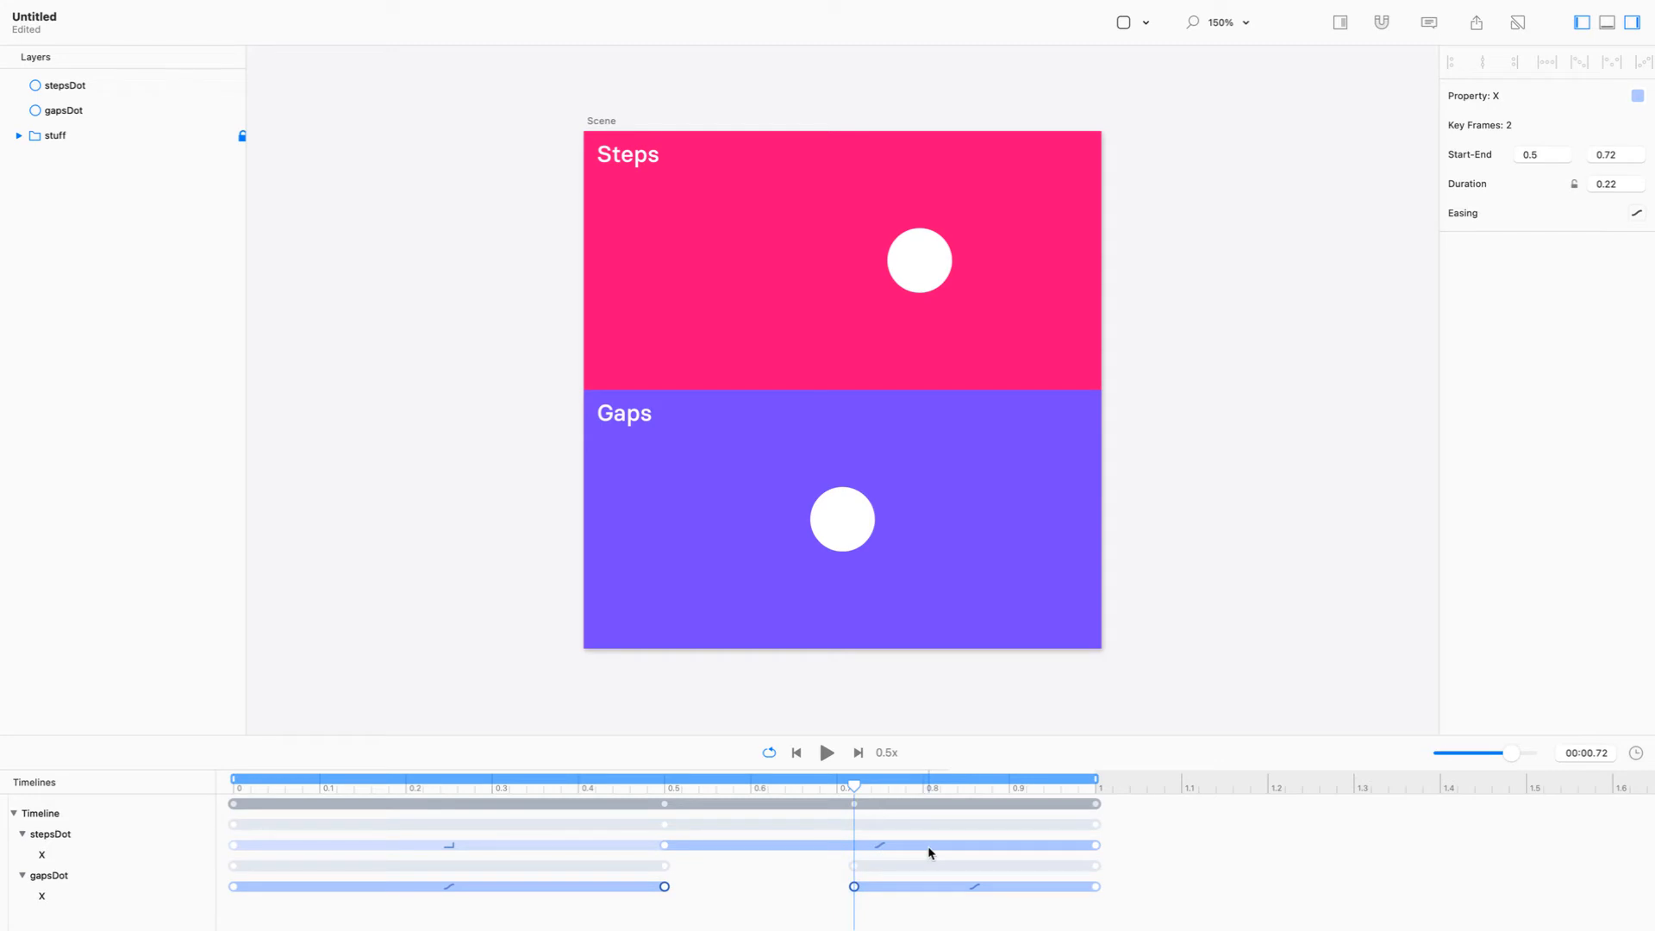
pyautogui.press('Delete')
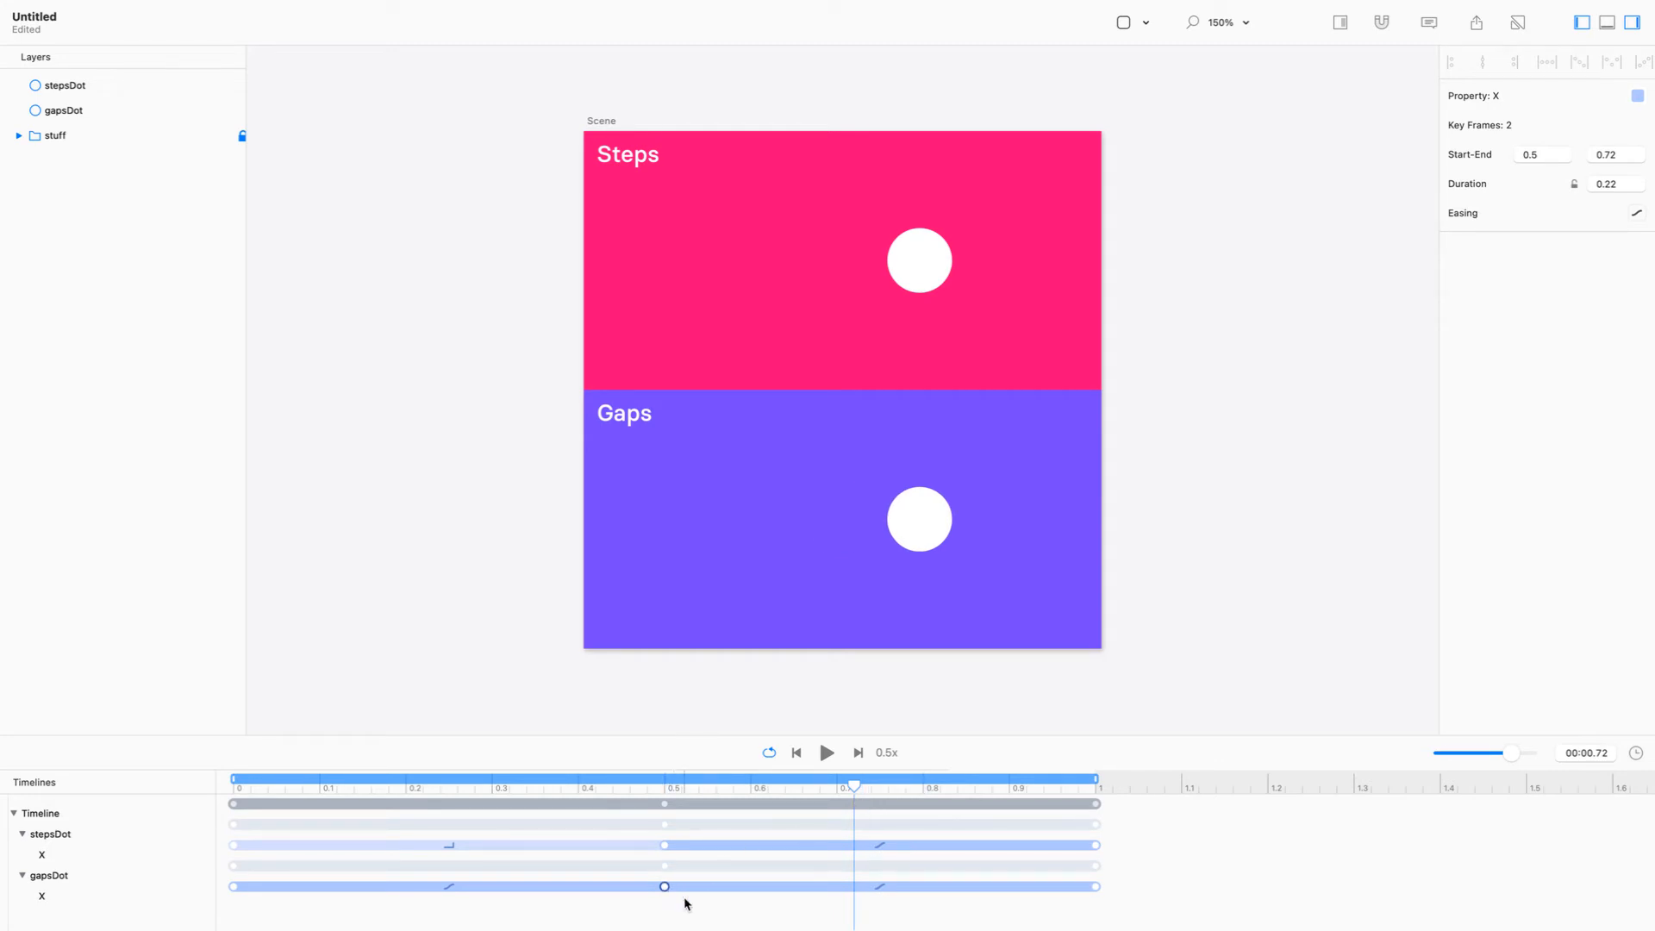
pyautogui.press('Delete')
# Move the playhead to 0.6 seconds and insert two adjacent X keyframes on gapsDot, at about 0.59 and 0.6 seconds
pyautogui.moveTo(856, 787); pyautogui.dragTo(785, 833)
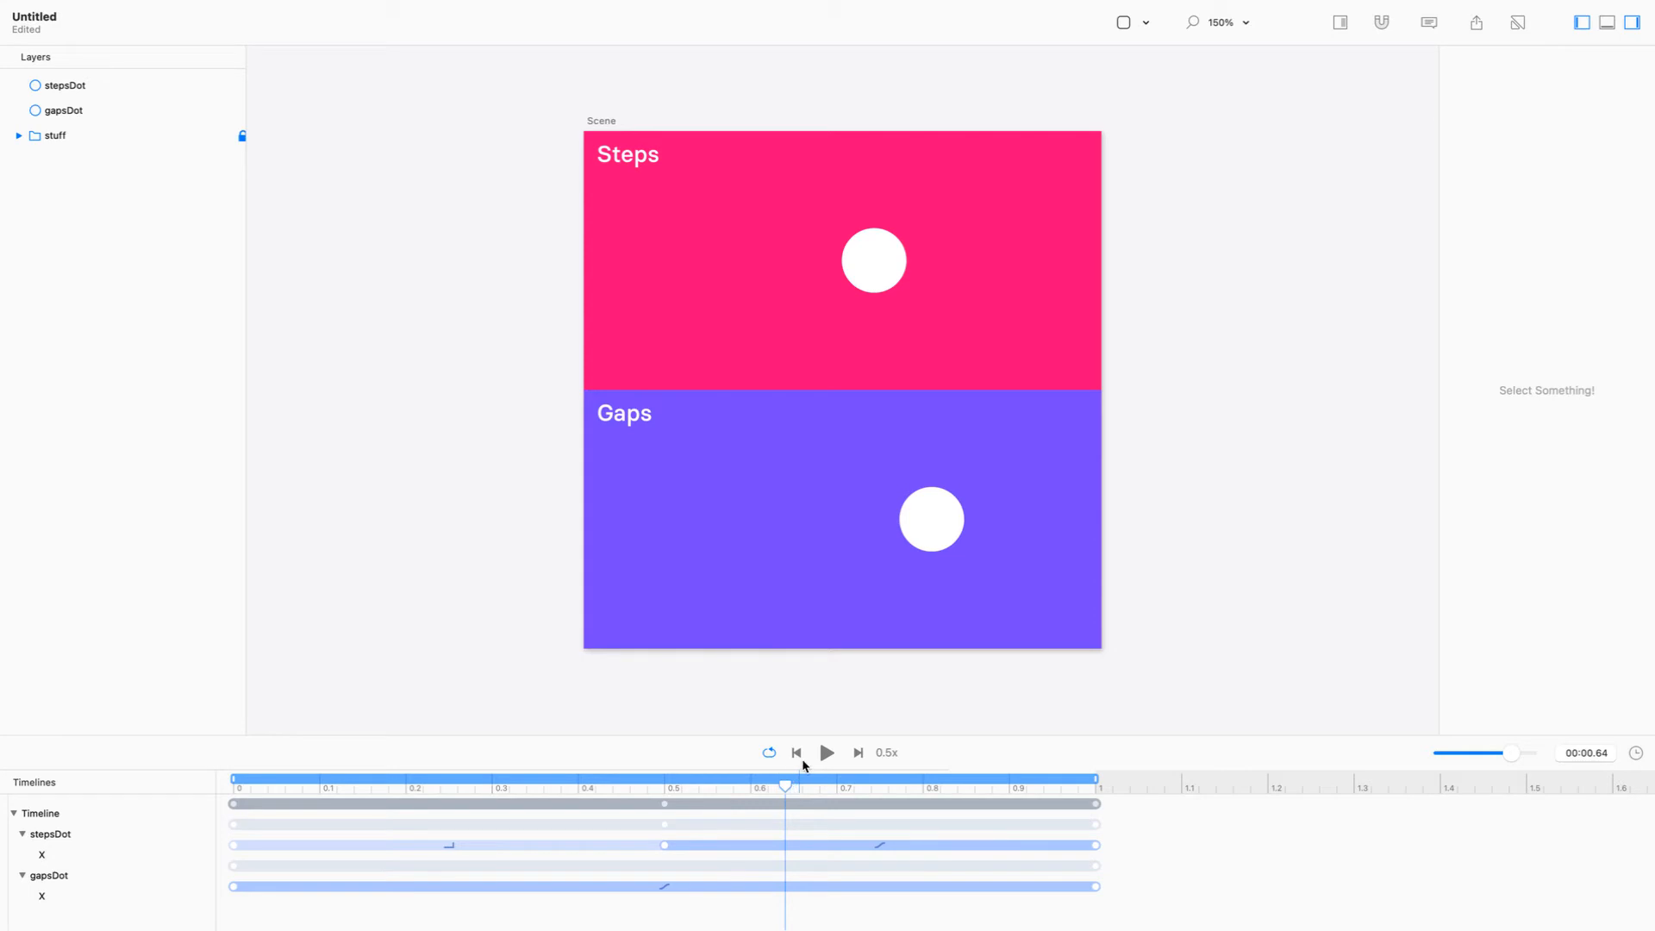
pyautogui.moveTo(785, 784); pyautogui.dragTo(743, 886)
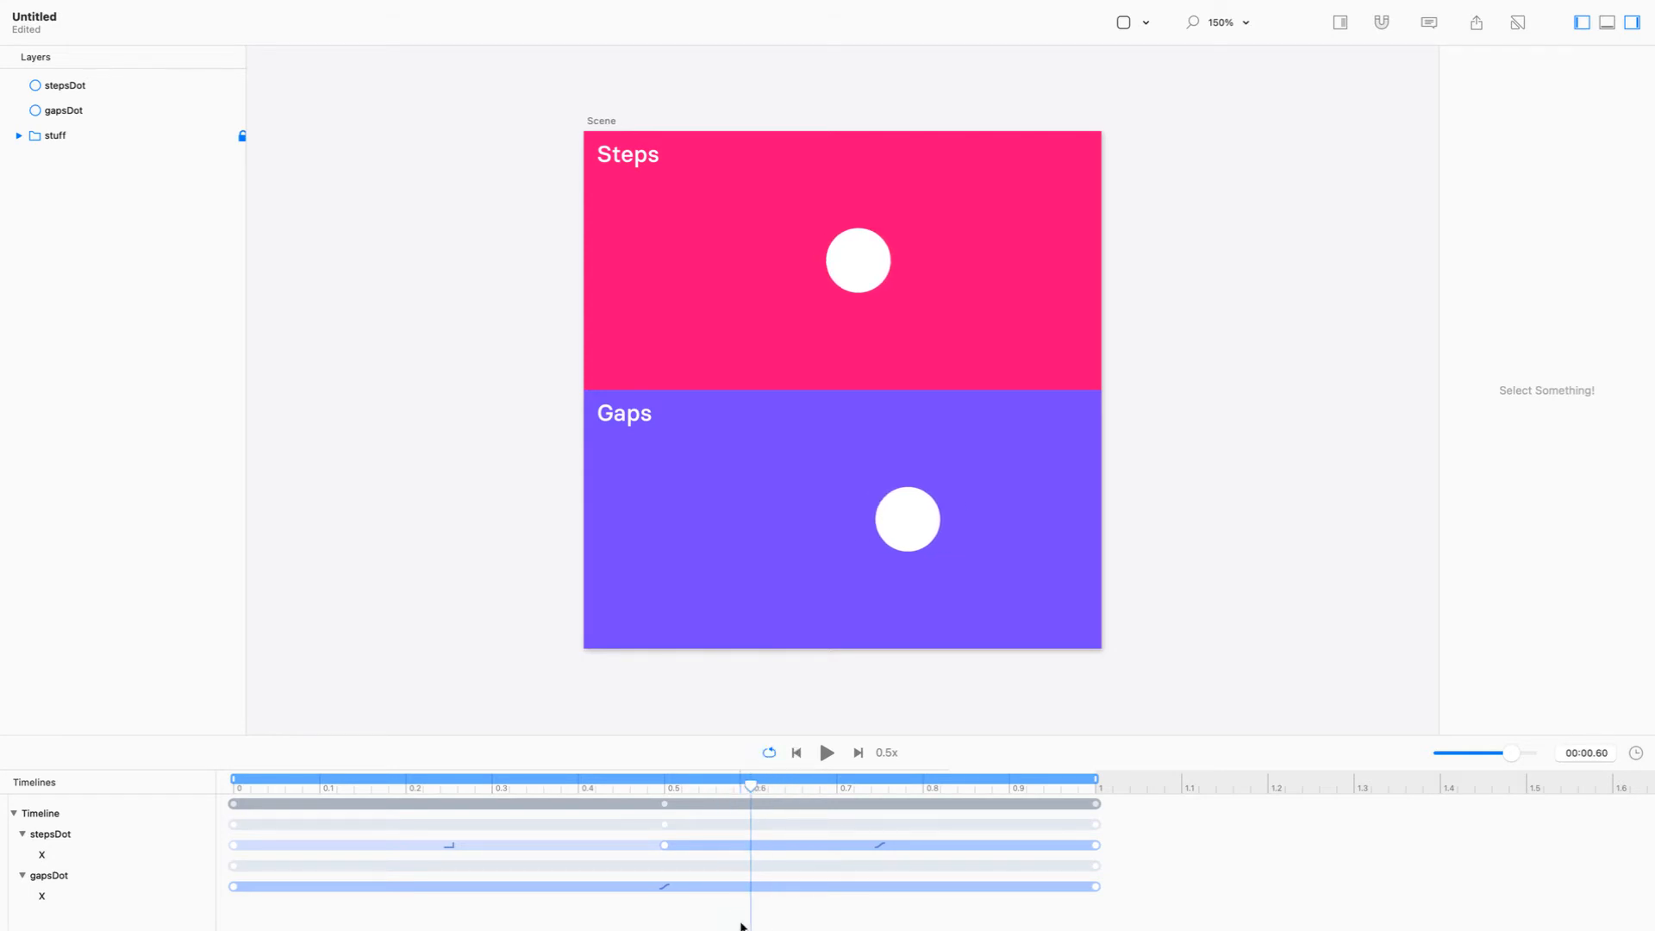
pyautogui.doubleClick(741, 887)
pyautogui.click(750, 887)
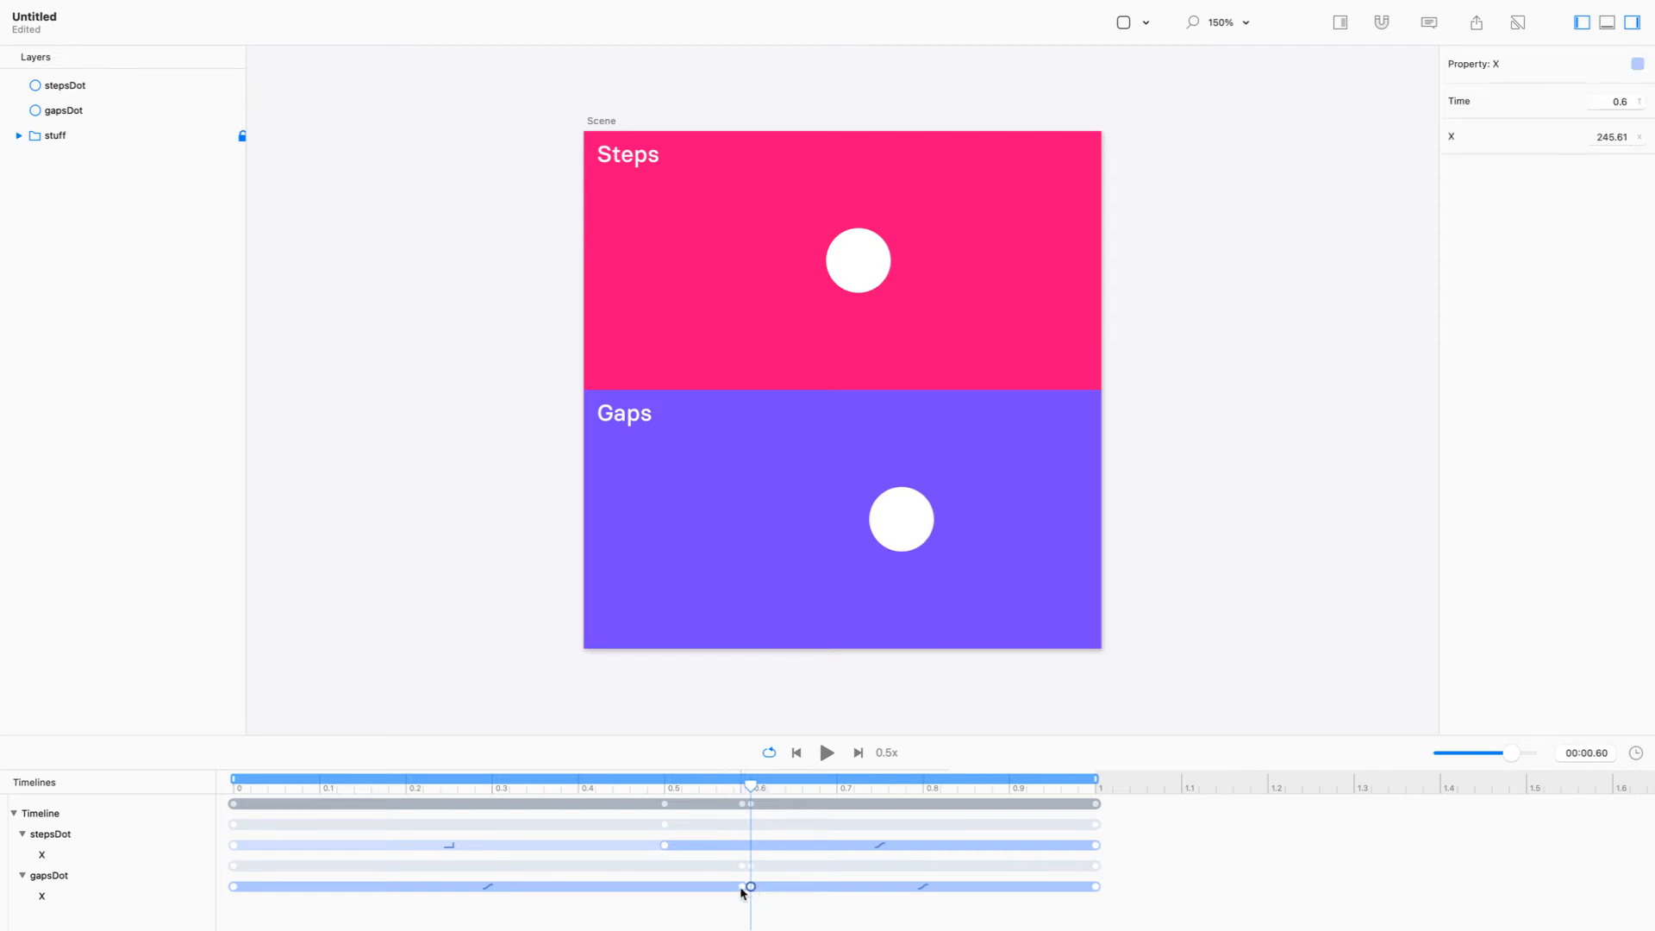
pyautogui.moveTo(754, 887); pyautogui.dragTo(743, 887)
pyautogui.click(1613, 136)
pyautogui.write('200')
pyautogui.press('Return')
pyautogui.press('super+z')
# Move the earlier of gapsDot's two inserted keyframes to 0.5 seconds and set its X to 200
pyautogui.moveTo(741, 886); pyautogui.dragTo(667, 888)
pyautogui.click(653, 903)
pyautogui.click(664, 887)
pyautogui.click(1609, 138)
pyautogui.write('200')
pyautogui.press('Return')
# Set the X of gapsDot's 0.6-second keyframe to 200
pyautogui.click(748, 886)
pyautogui.click(1614, 138)
pyautogui.write('200')
pyautogui.press('Return')
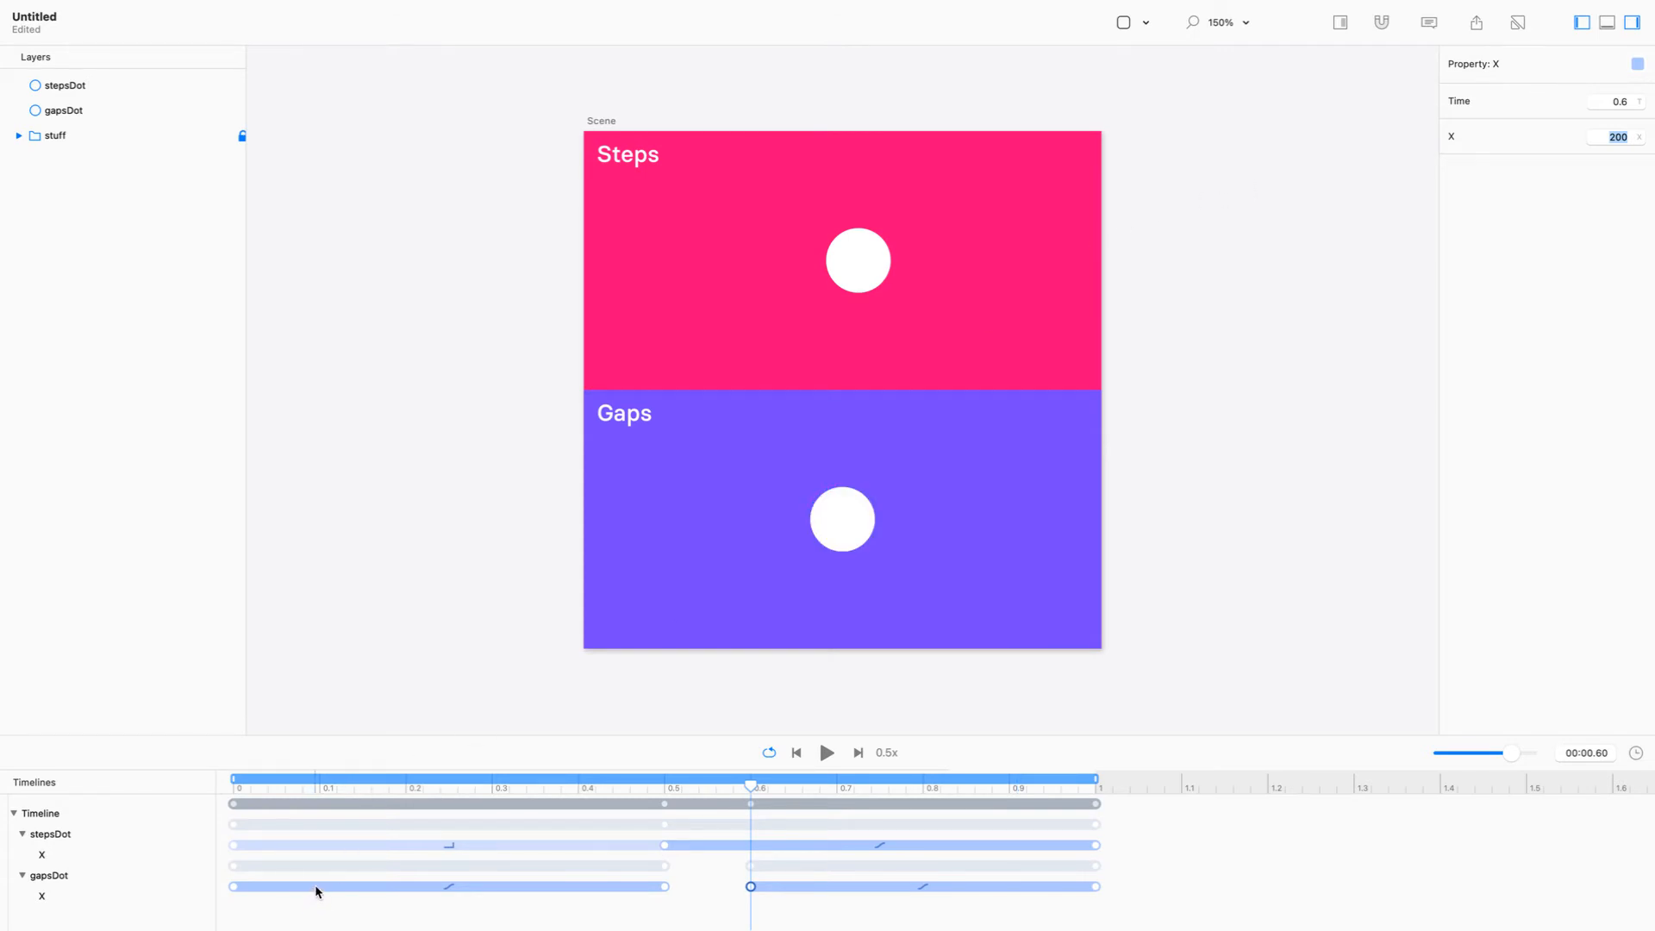
# Break gapsDot's X track before 0.6 seconds into several short segments separated by gaps, and play the animation
pyautogui.click(301, 913)
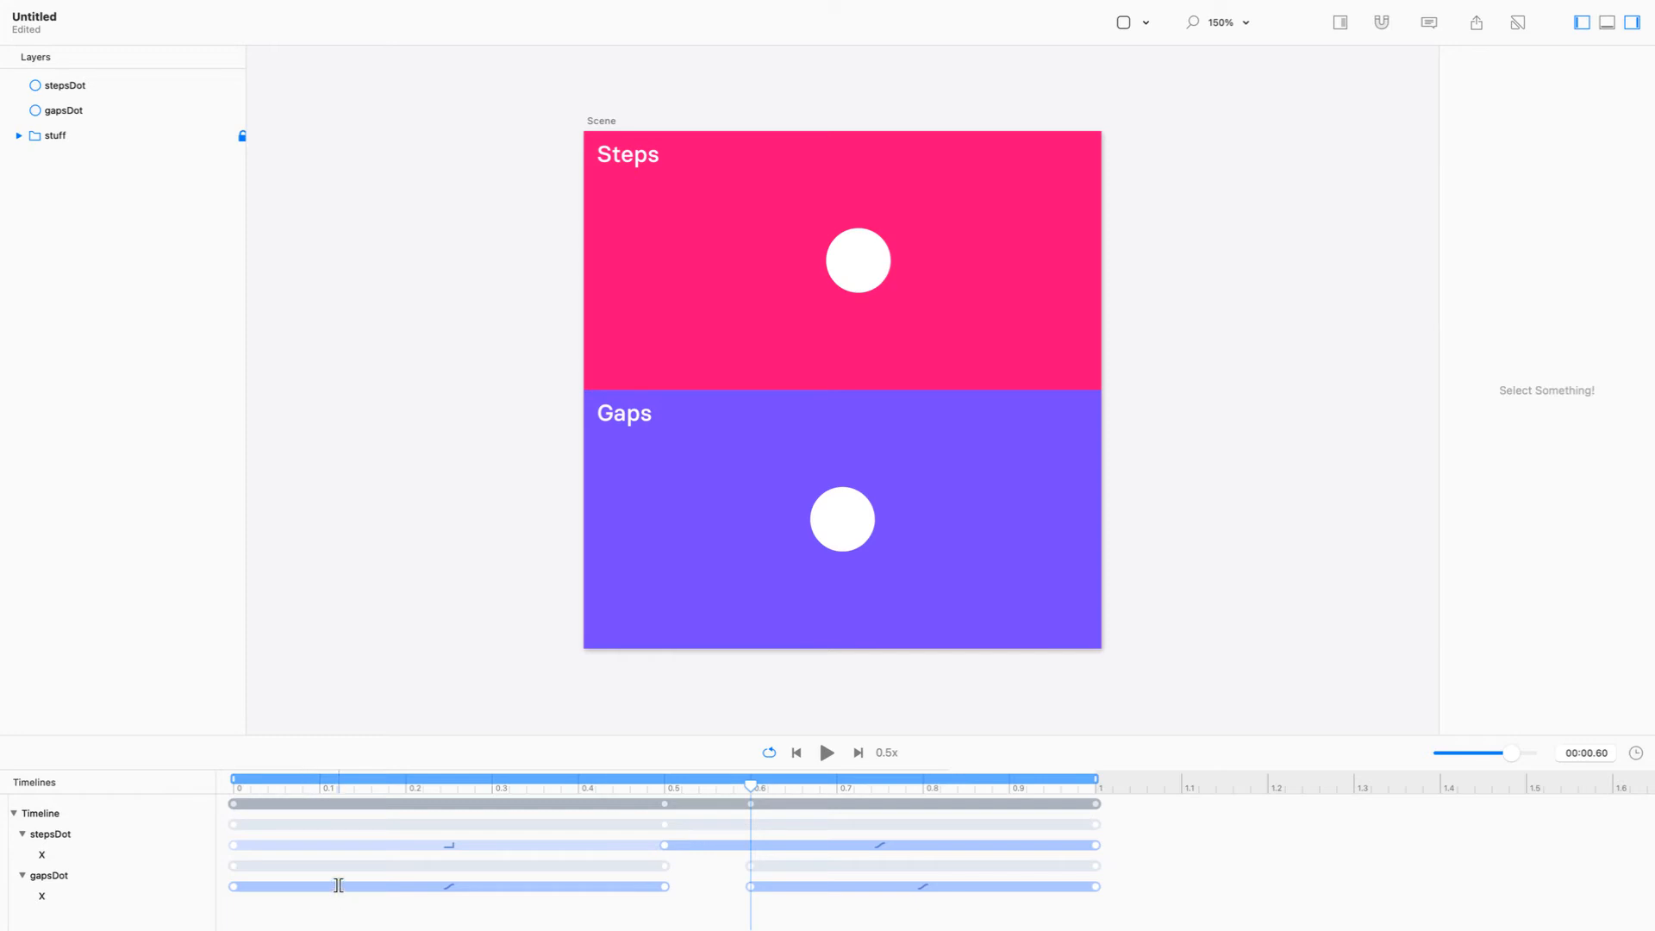
pyautogui.click(341, 885)
pyautogui.click(453, 885)
pyautogui.click(617, 885)
pyautogui.moveTo(702, 875); pyautogui.dragTo(363, 888)
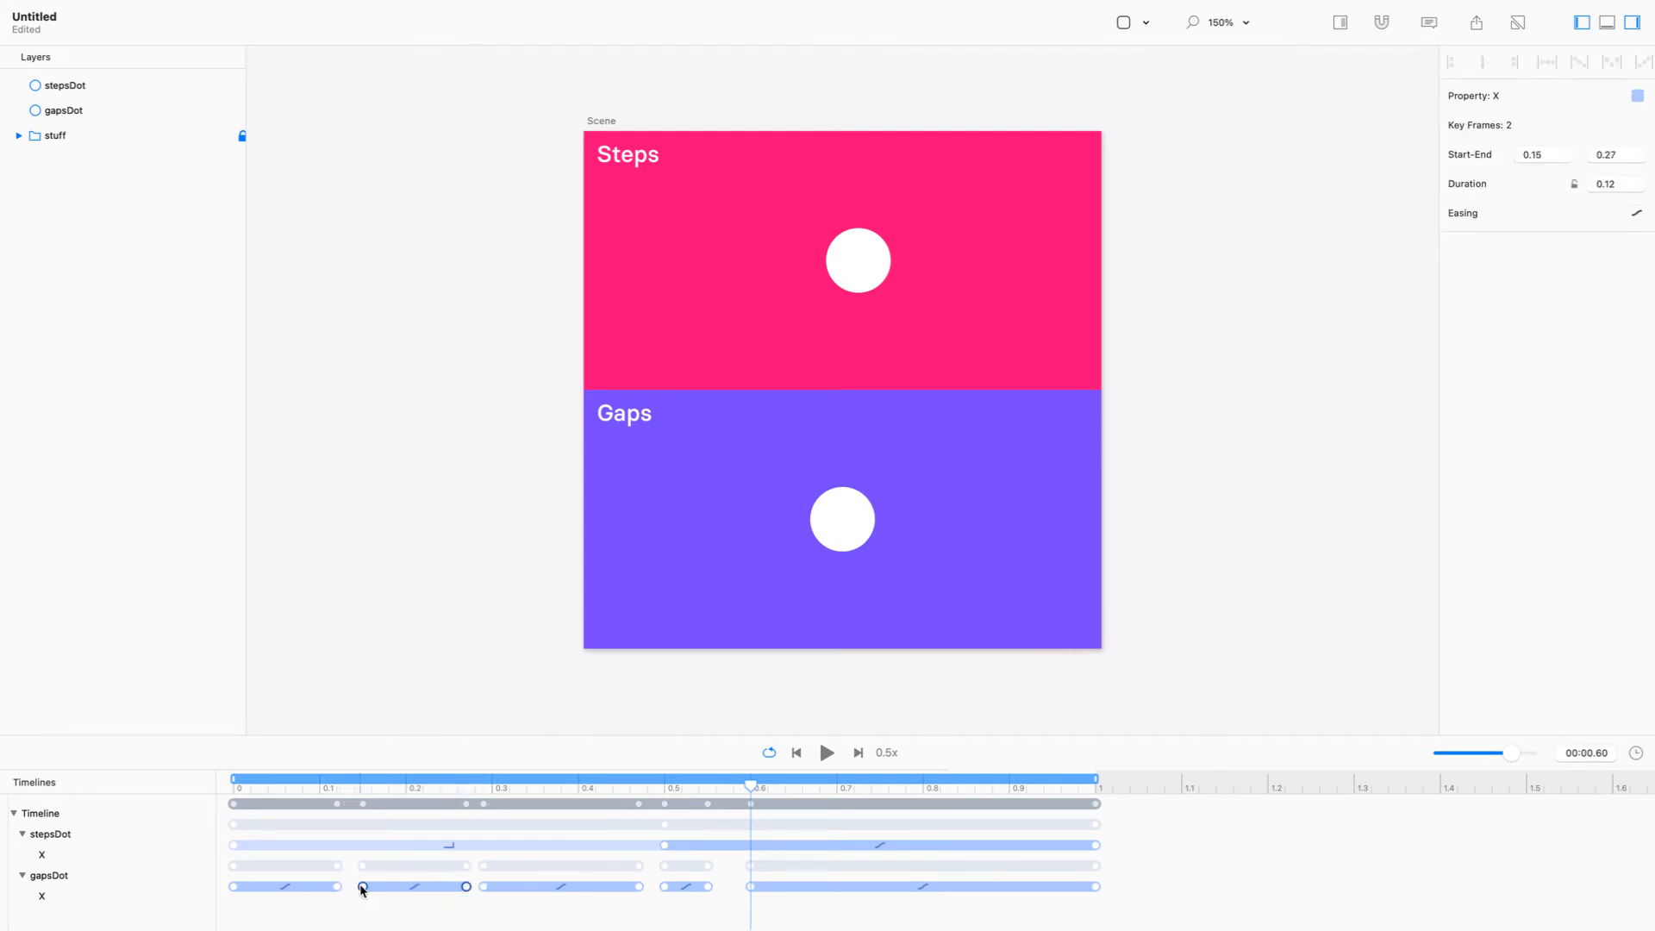
pyautogui.click(827, 752)
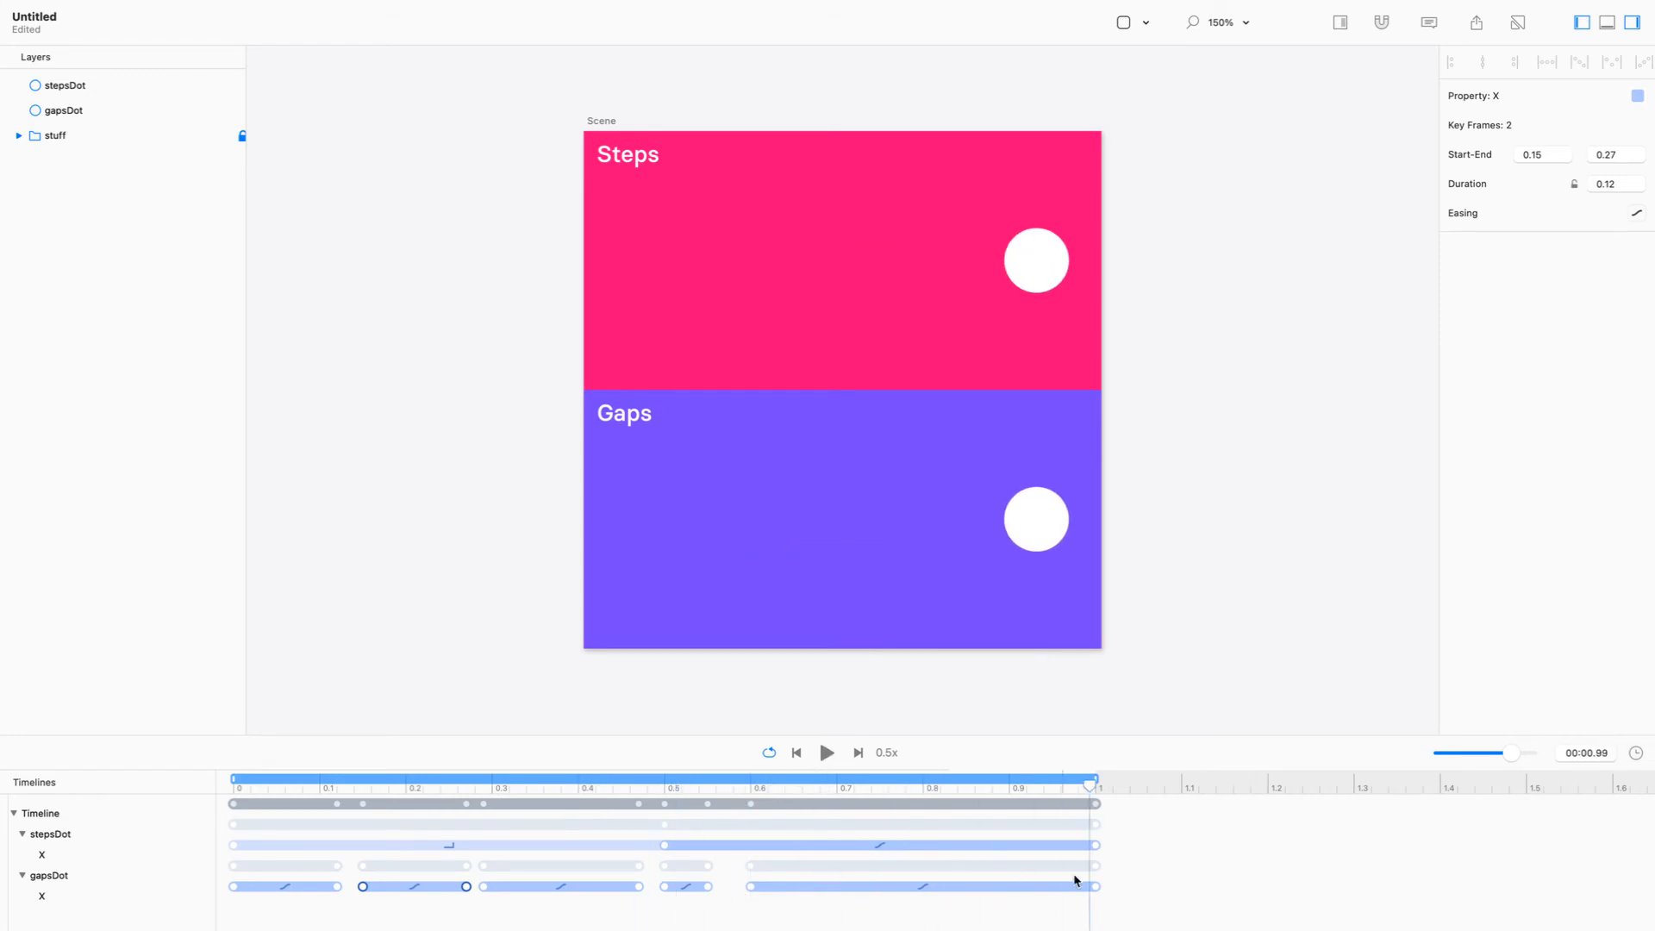
# Delete all of gapsDot's intermediate X keyframes, keeping only the ones at 0 and 1 second
pyautogui.moveTo(1147, 881); pyautogui.dragTo(1037, 886)
pyautogui.moveTo(766, 875); pyautogui.dragTo(306, 907)
pyautogui.press('Delete')
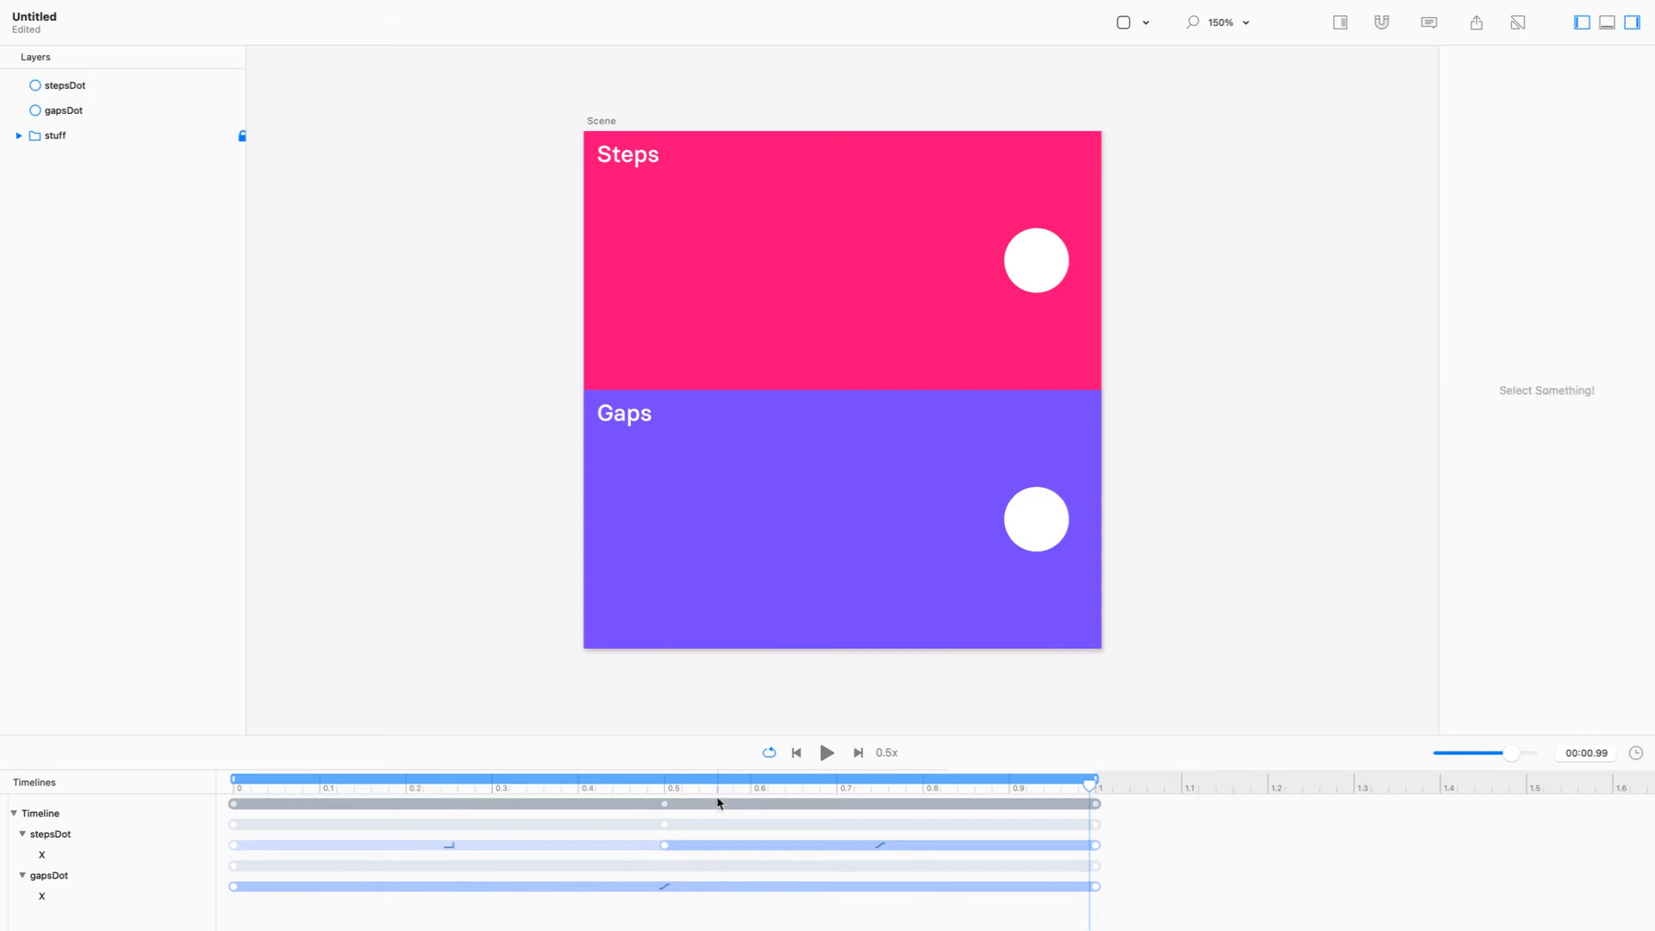
# Add an X keyframe of 200 to gapsDot at 0.5 seconds and pull a copy back to 0.33 seconds to form a gap
pyautogui.moveTo(716, 783); pyautogui.dragTo(676, 786)
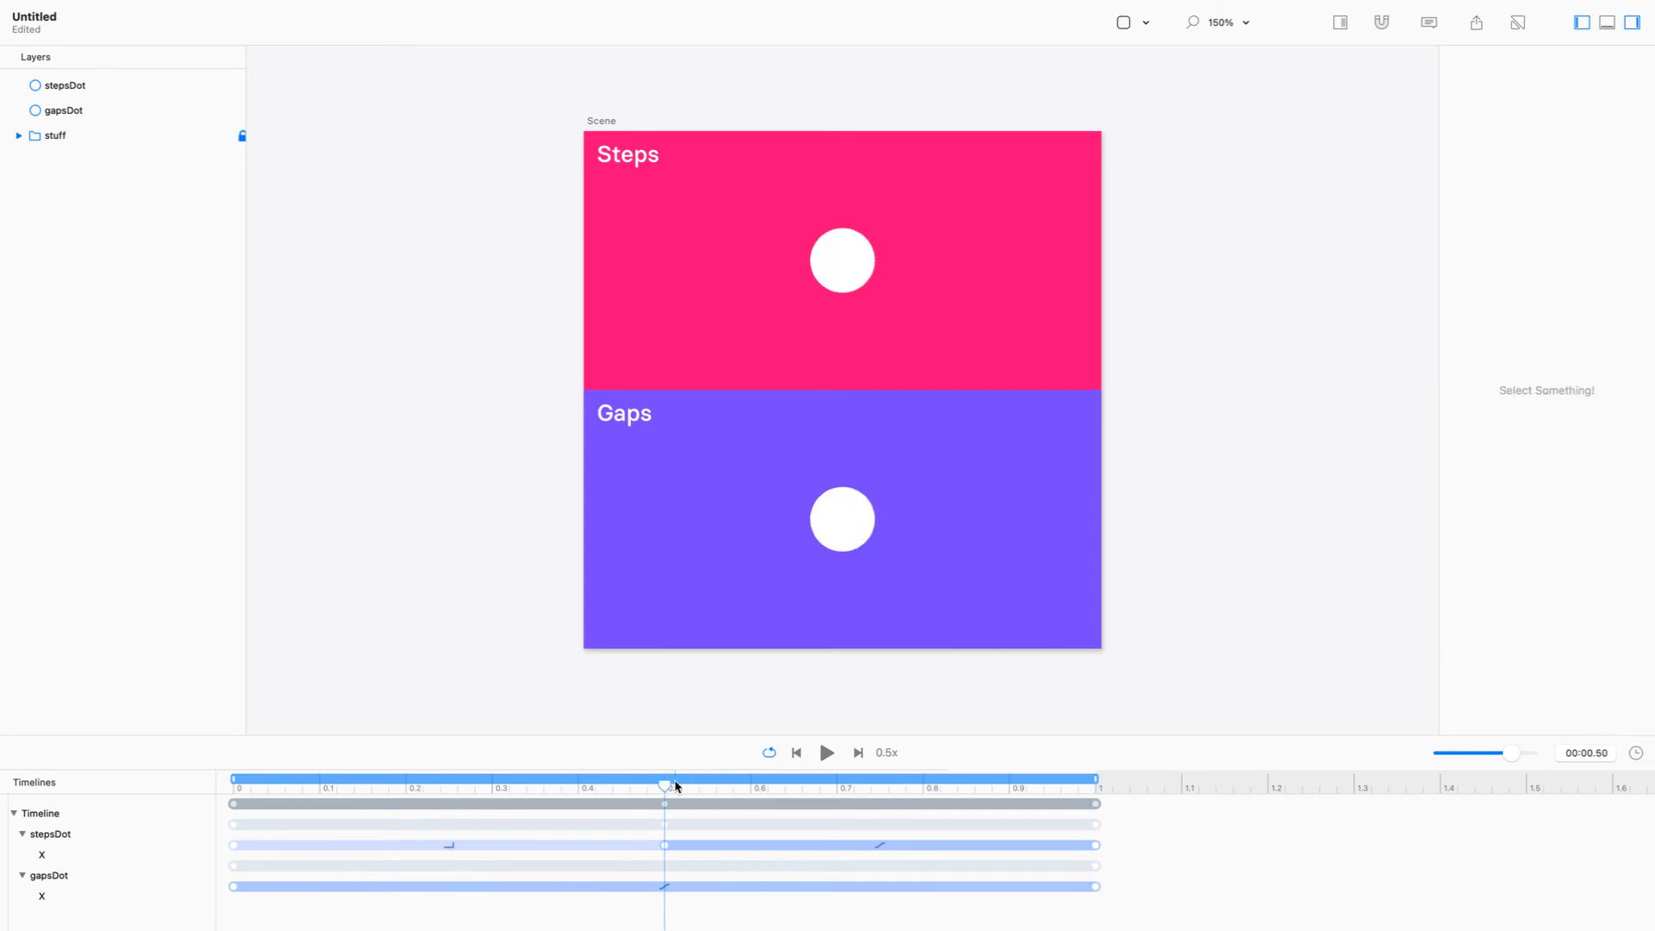
pyautogui.click(852, 512)
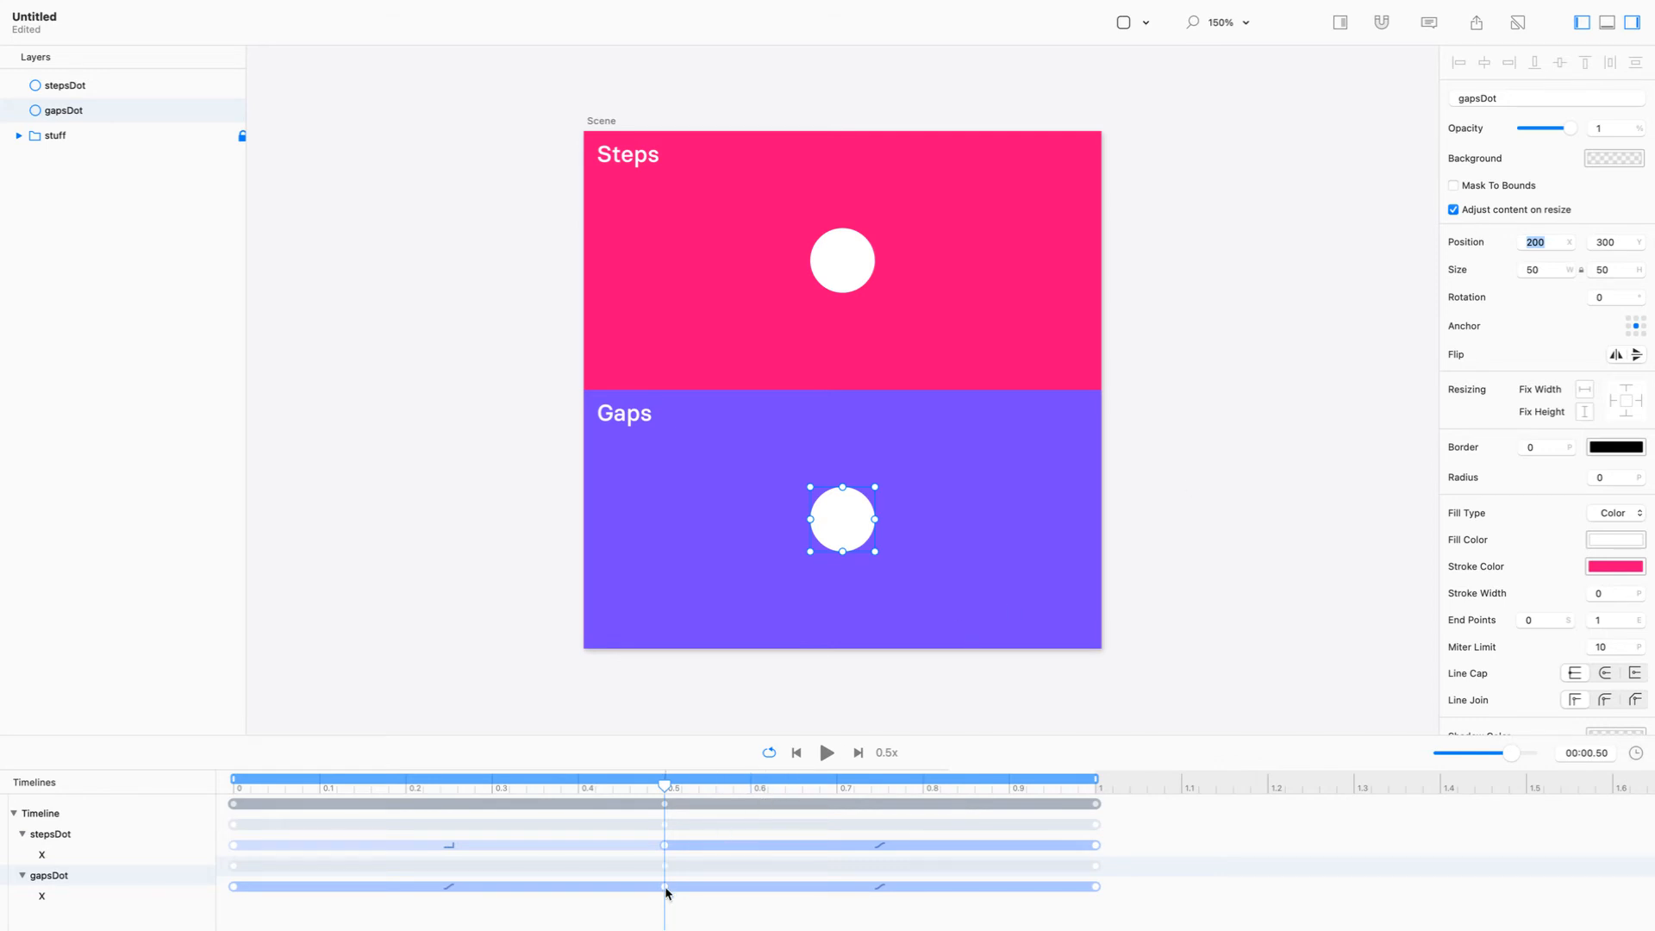
pyautogui.moveTo(665, 887); pyautogui.dragTo(520, 869)
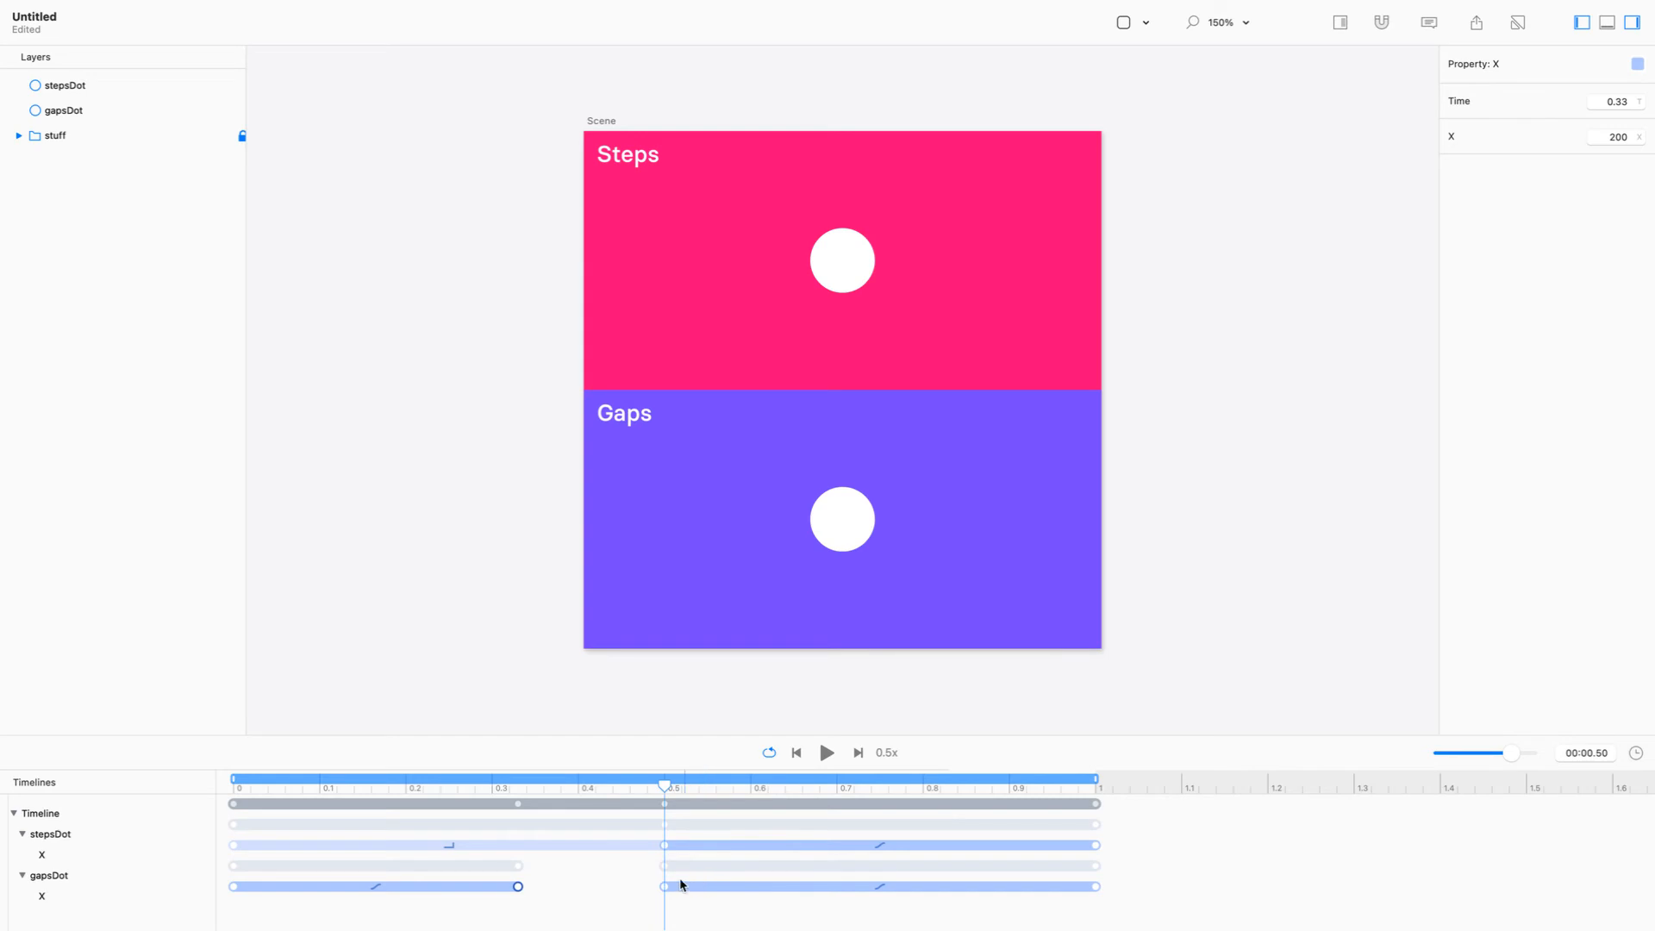
# Select all four gapsDot X keyframes and distribute them evenly in time between 0 and 1 second
pyautogui.moveTo(665, 782); pyautogui.dragTo(1107, 783)
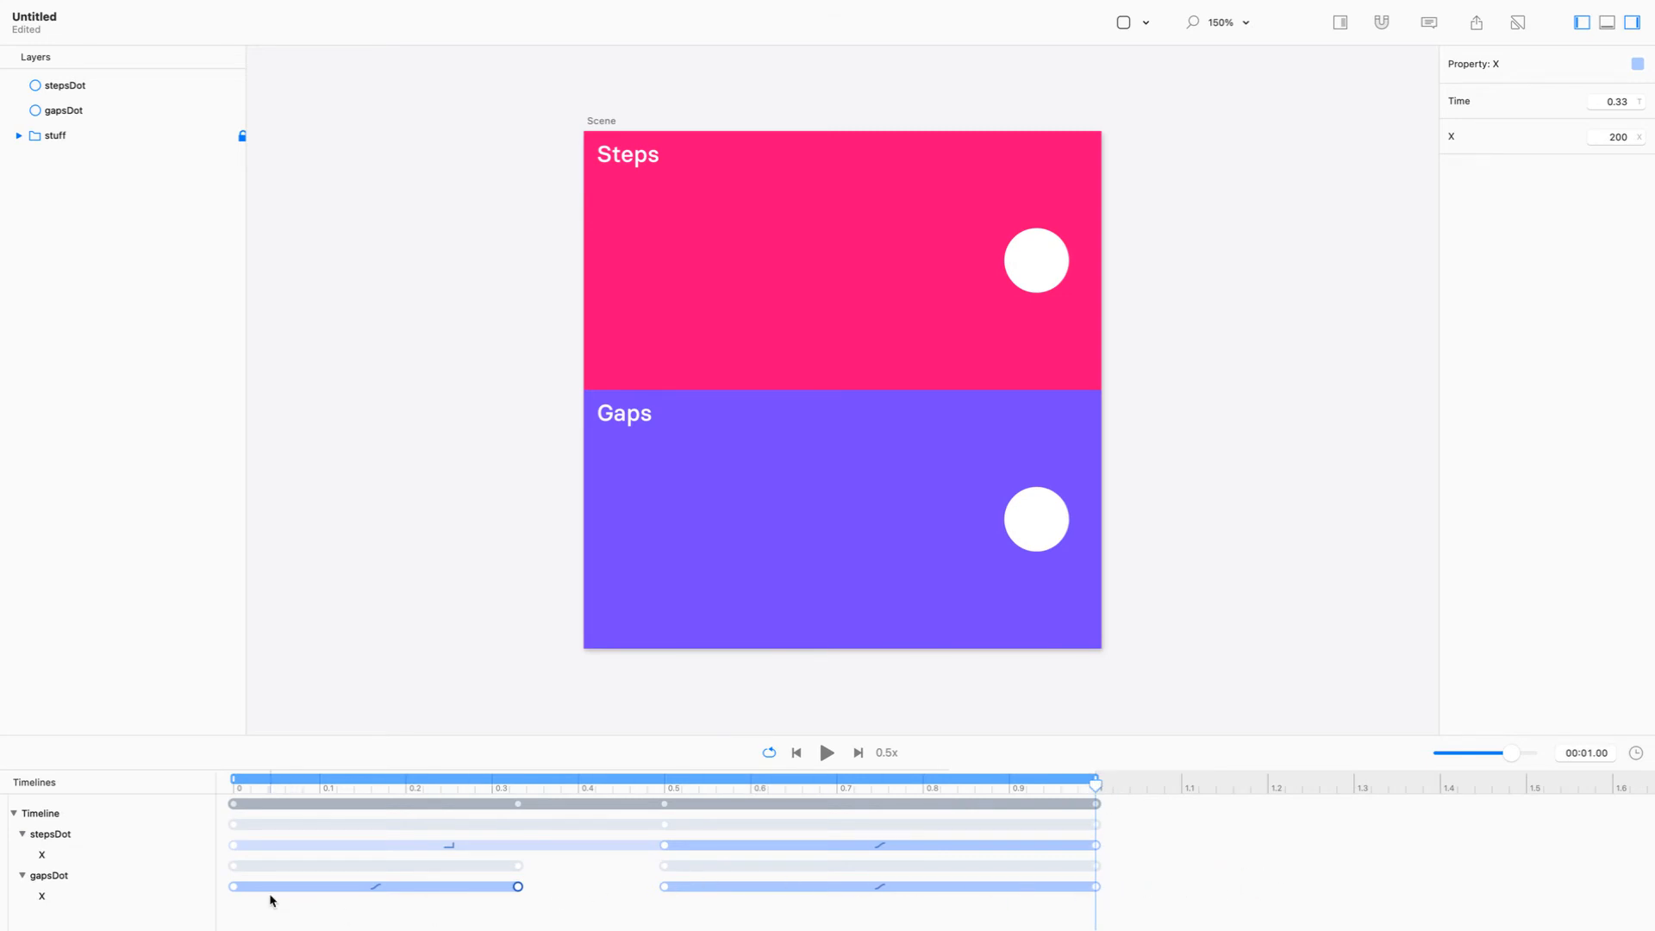
pyautogui.click(234, 897)
pyautogui.moveTo(229, 899); pyautogui.dragTo(550, 869)
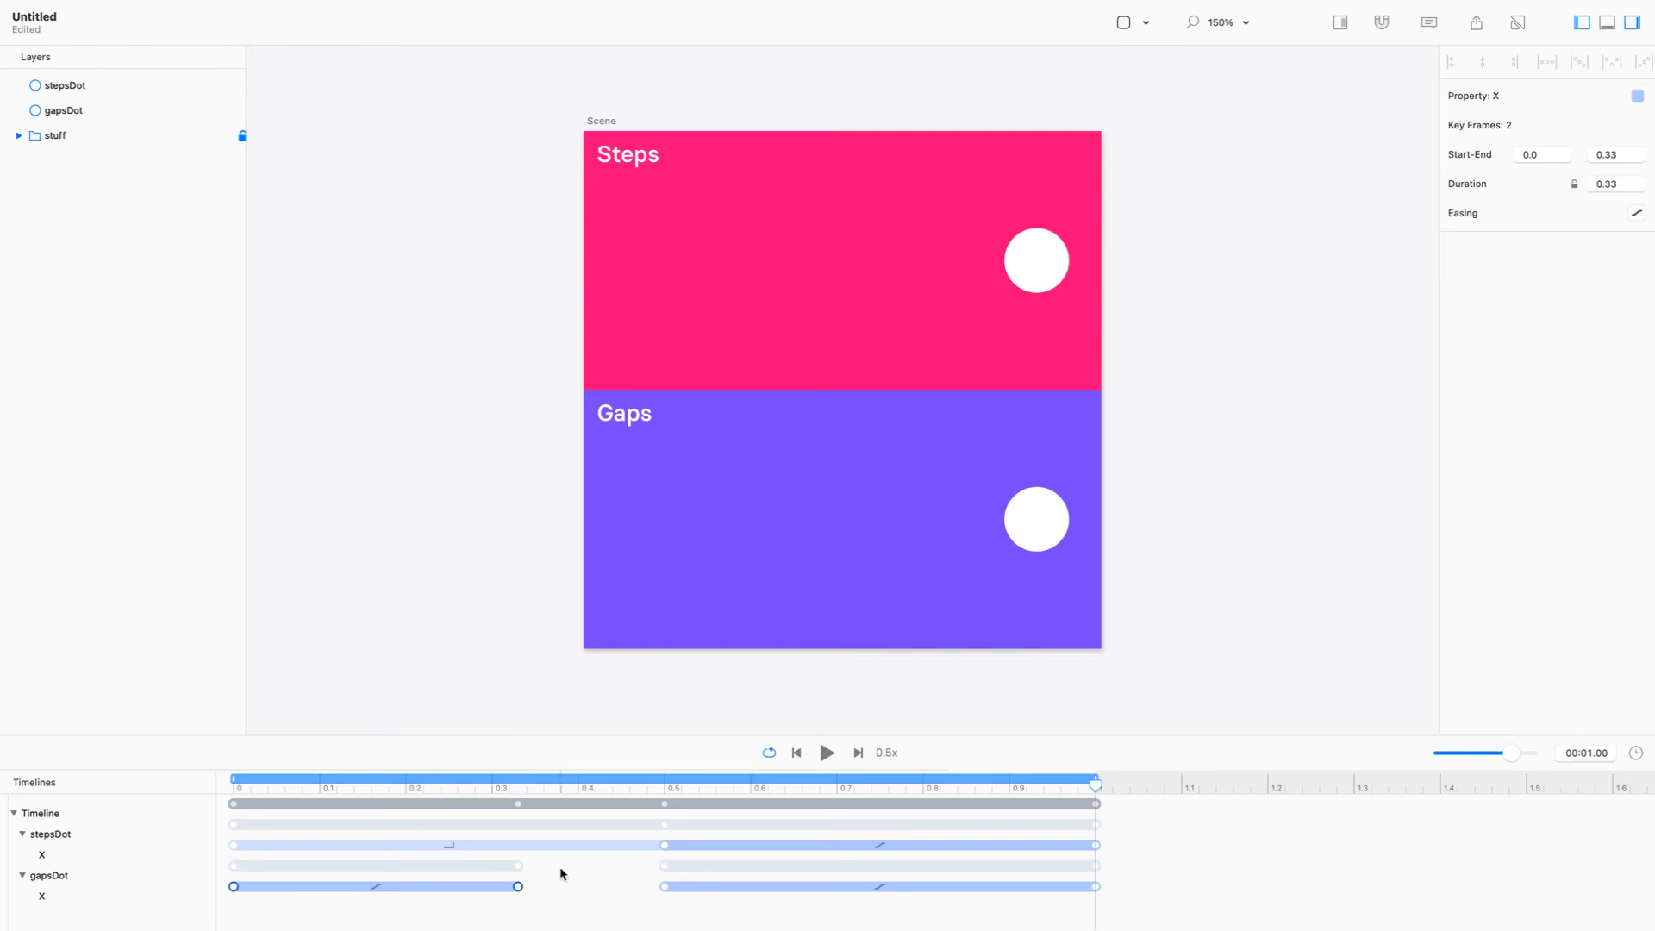
pyautogui.moveTo(1179, 868); pyautogui.dragTo(221, 914)
pyautogui.click(1549, 64)
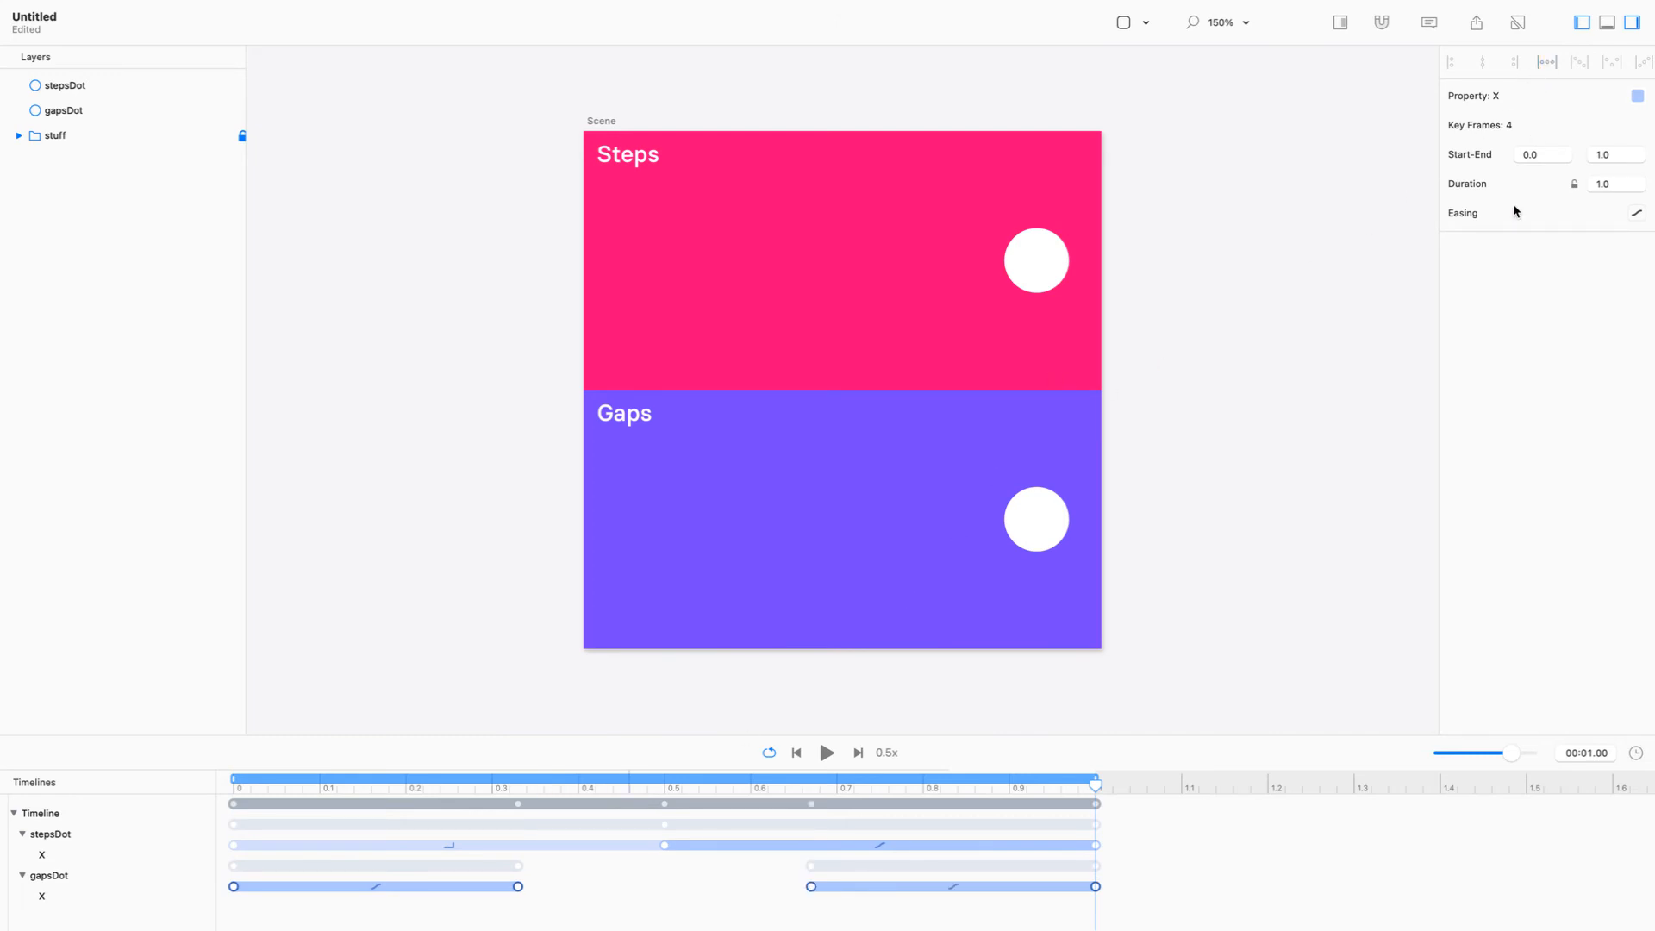
# Scrub from about 0.34 to 1 second and play the animation to examine how gapsDot moves across the gap
pyautogui.click(515, 783)
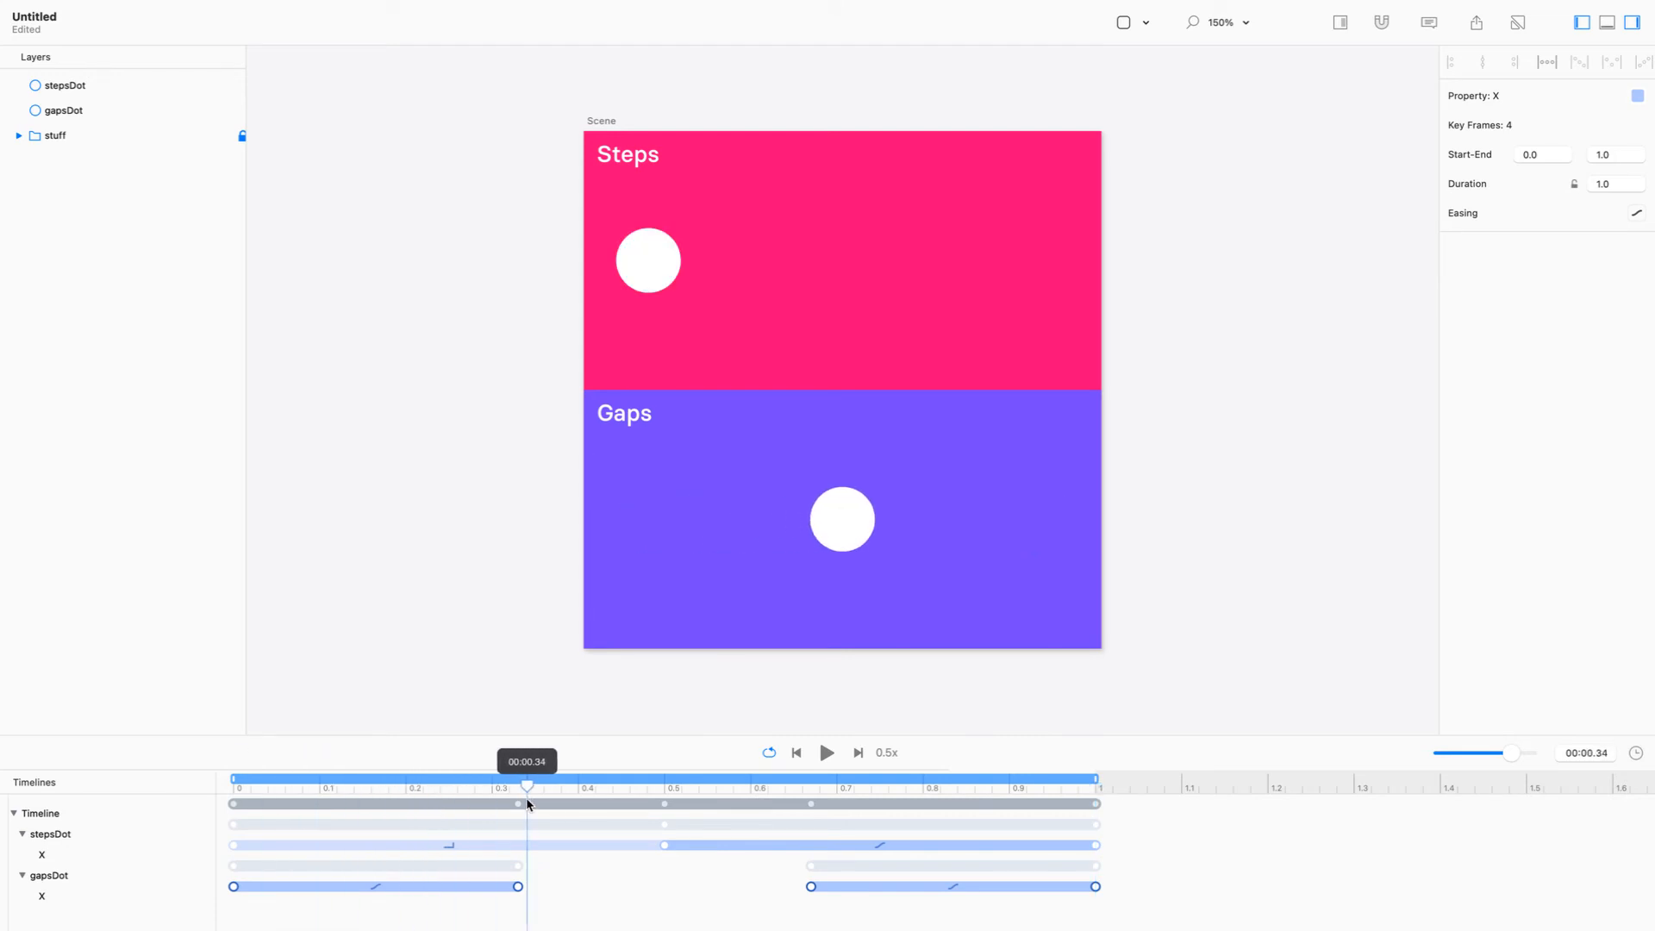
pyautogui.moveTo(517, 798); pyautogui.dragTo(1142, 827)
pyautogui.press('Escape')
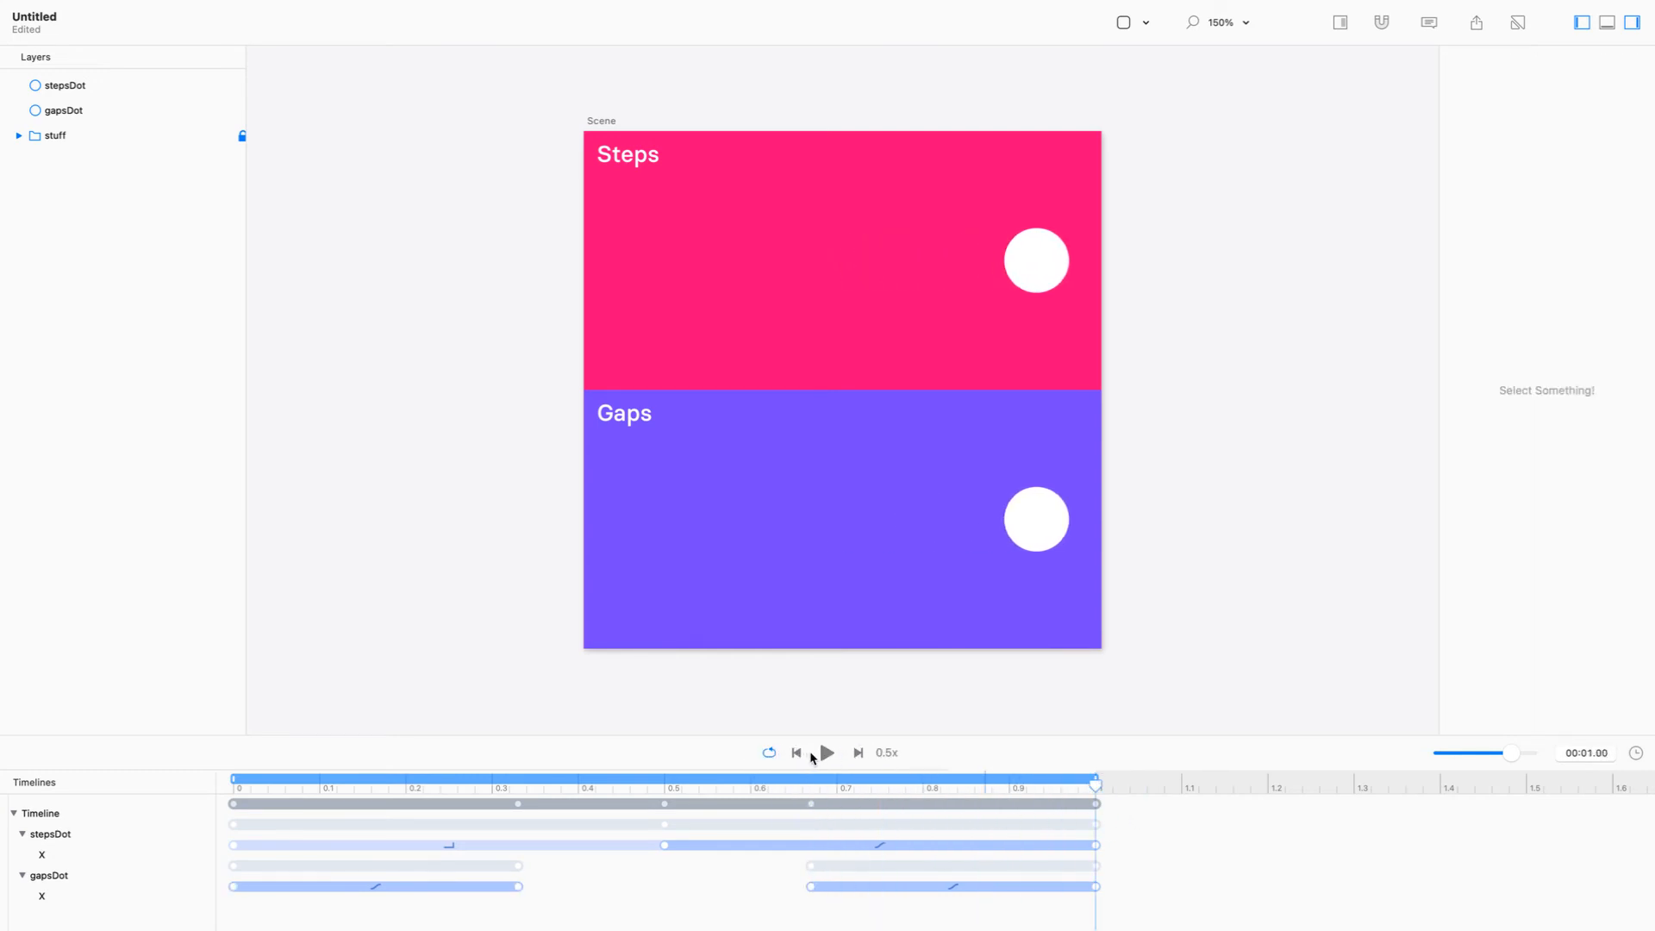
pyautogui.click(825, 753)
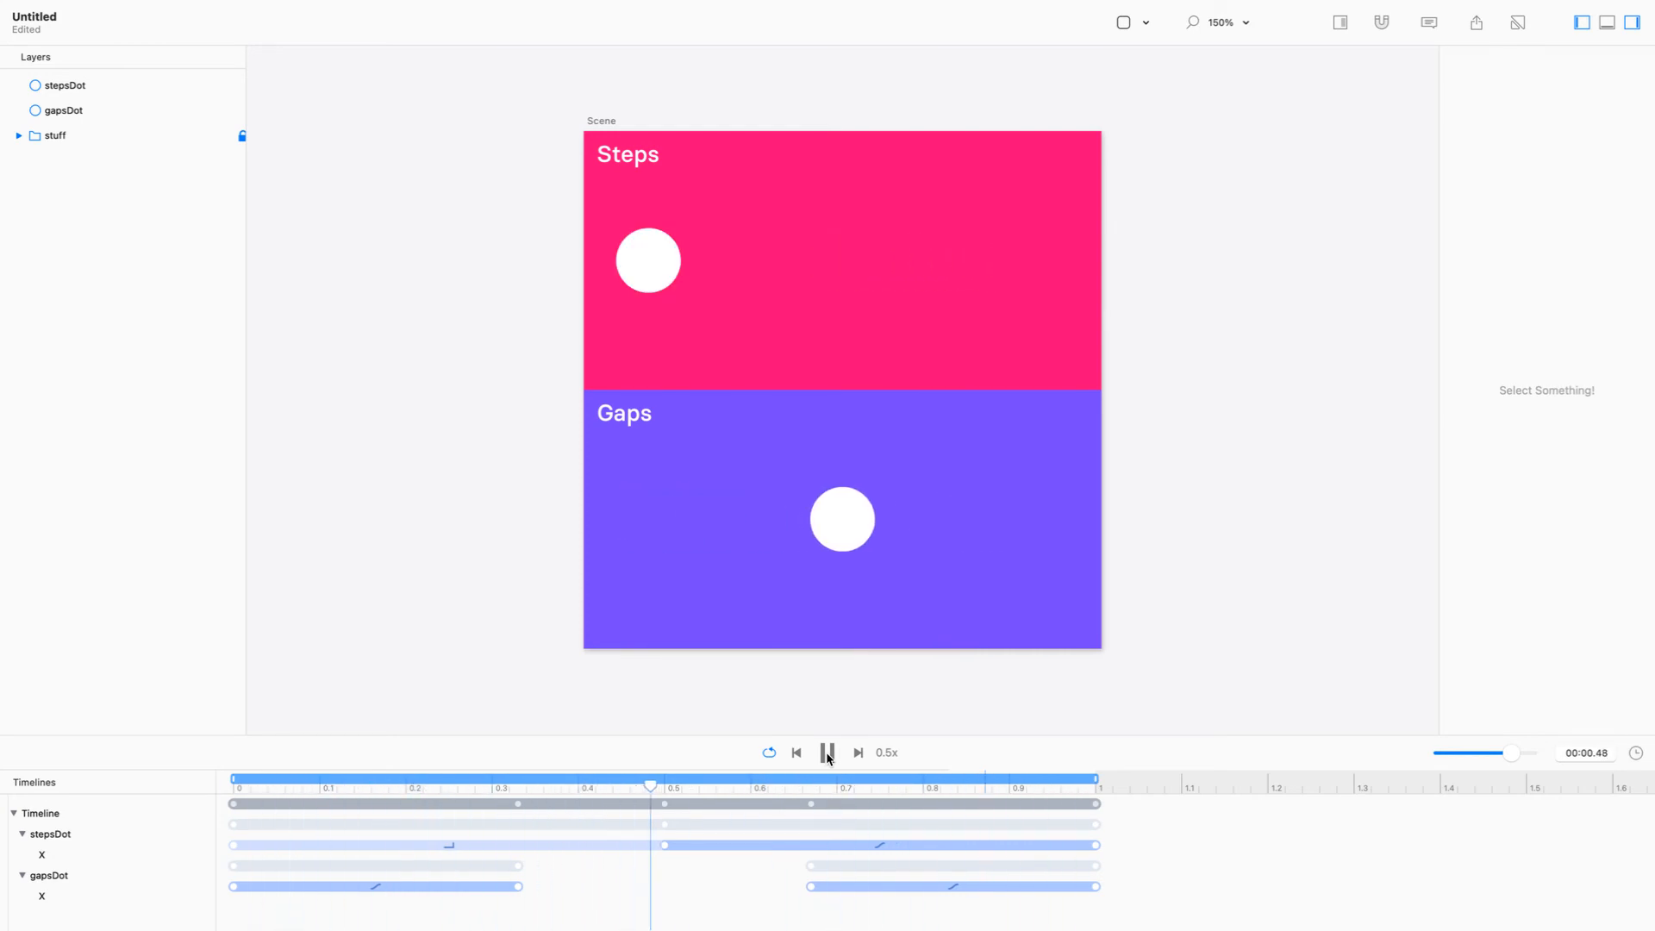
pyautogui.click(826, 754)
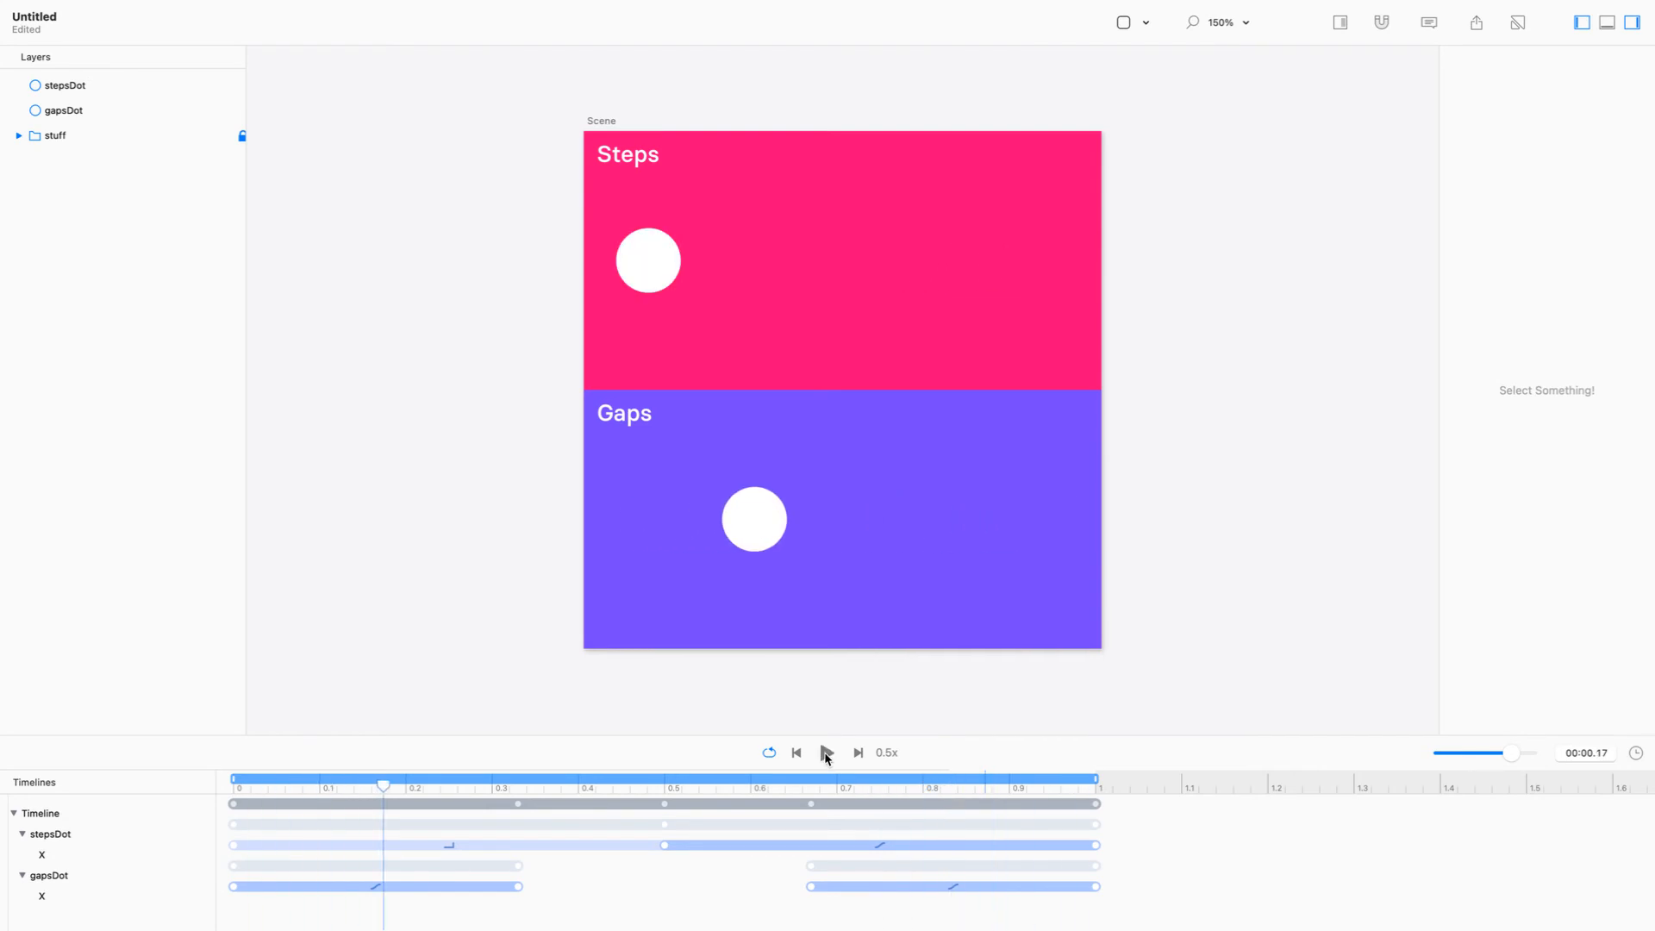
# Align stepsDot's middle X keyframe with gapsDot's X keyframe at 0.67 seconds and play the animation from the start
pyautogui.moveTo(793, 902); pyautogui.dragTo(645, 841)
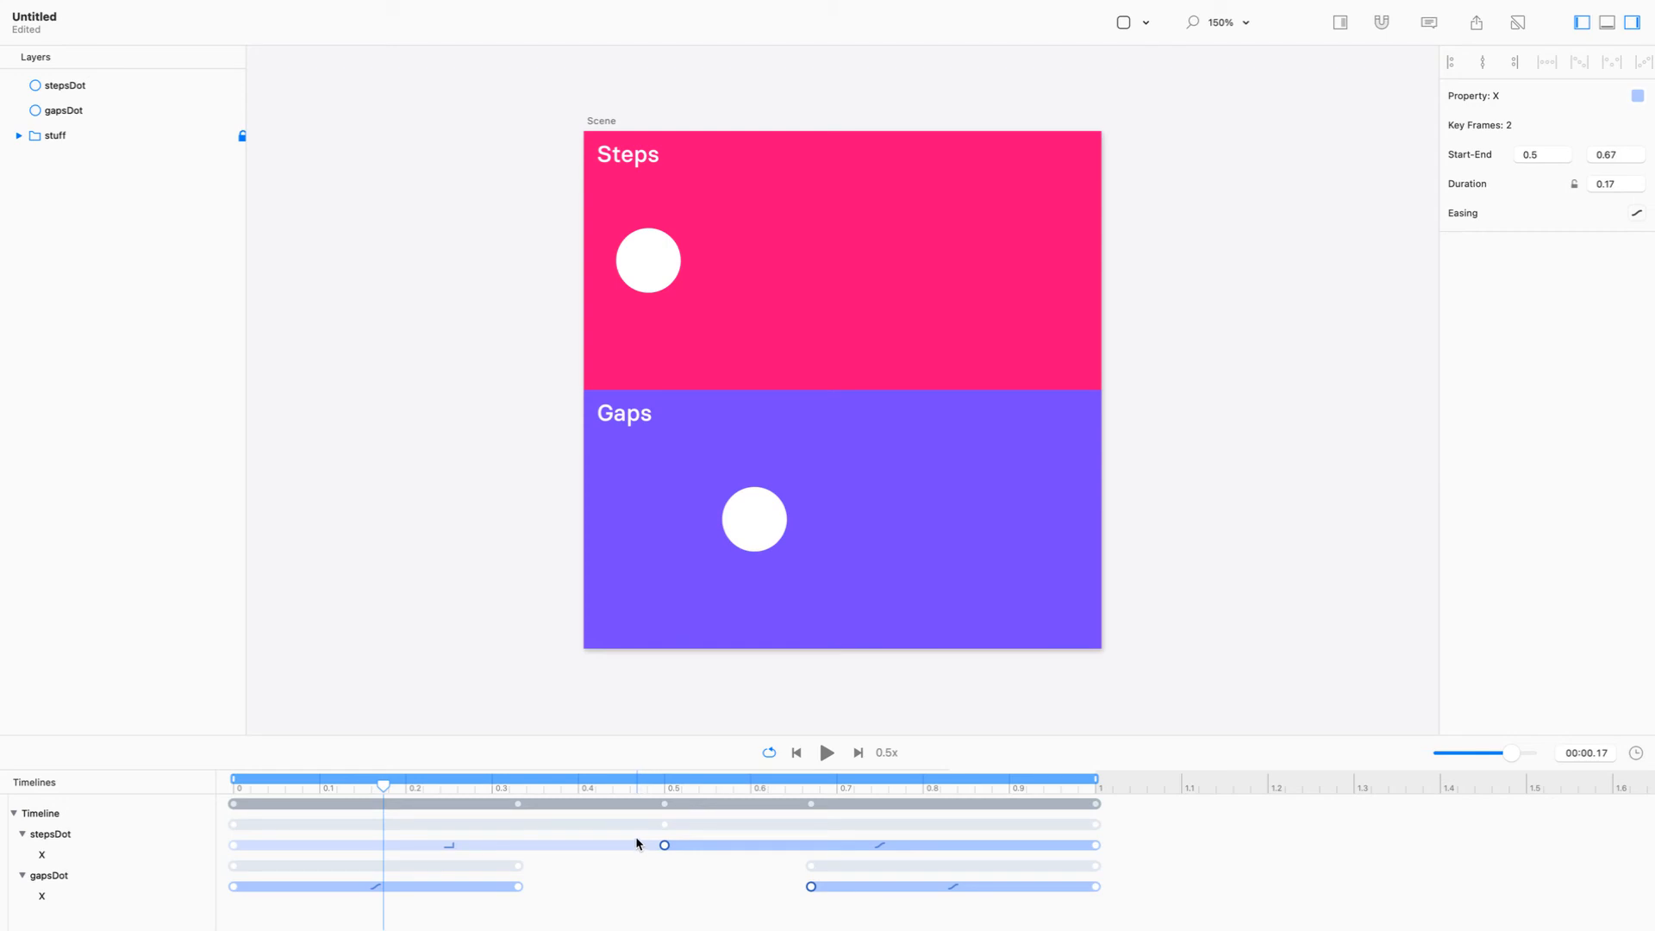
pyautogui.moveTo(825, 911); pyautogui.dragTo(629, 830)
pyautogui.moveTo(827, 901); pyautogui.dragTo(638, 832)
pyautogui.click(1512, 63)
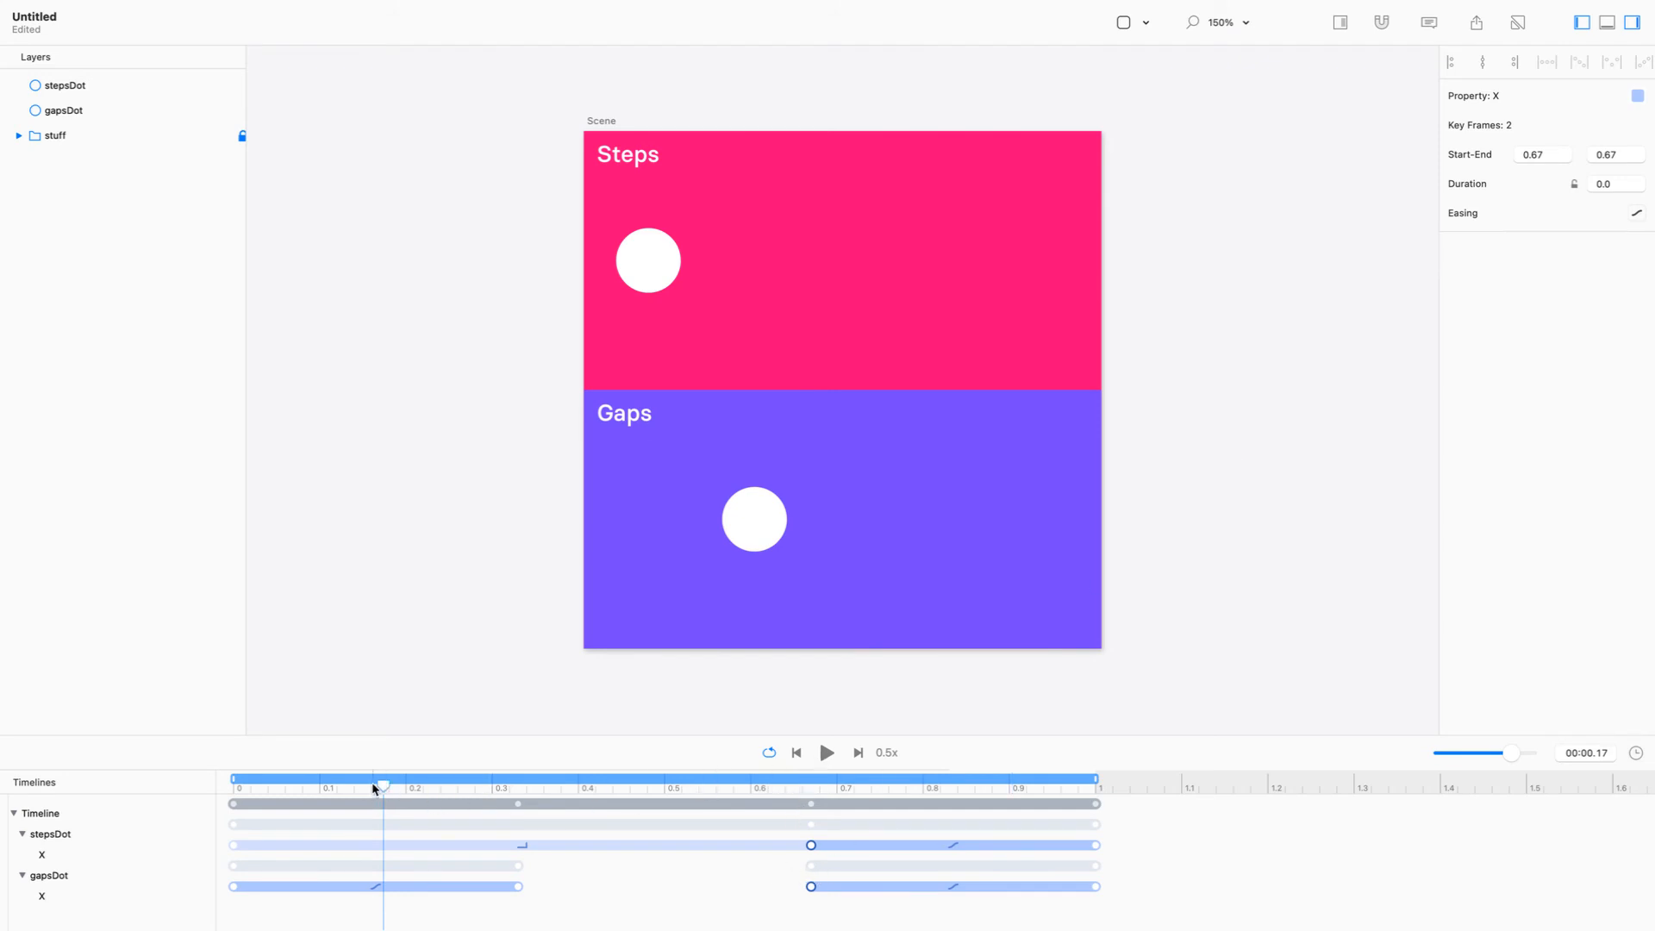
pyautogui.moveTo(385, 785); pyautogui.dragTo(159, 794)
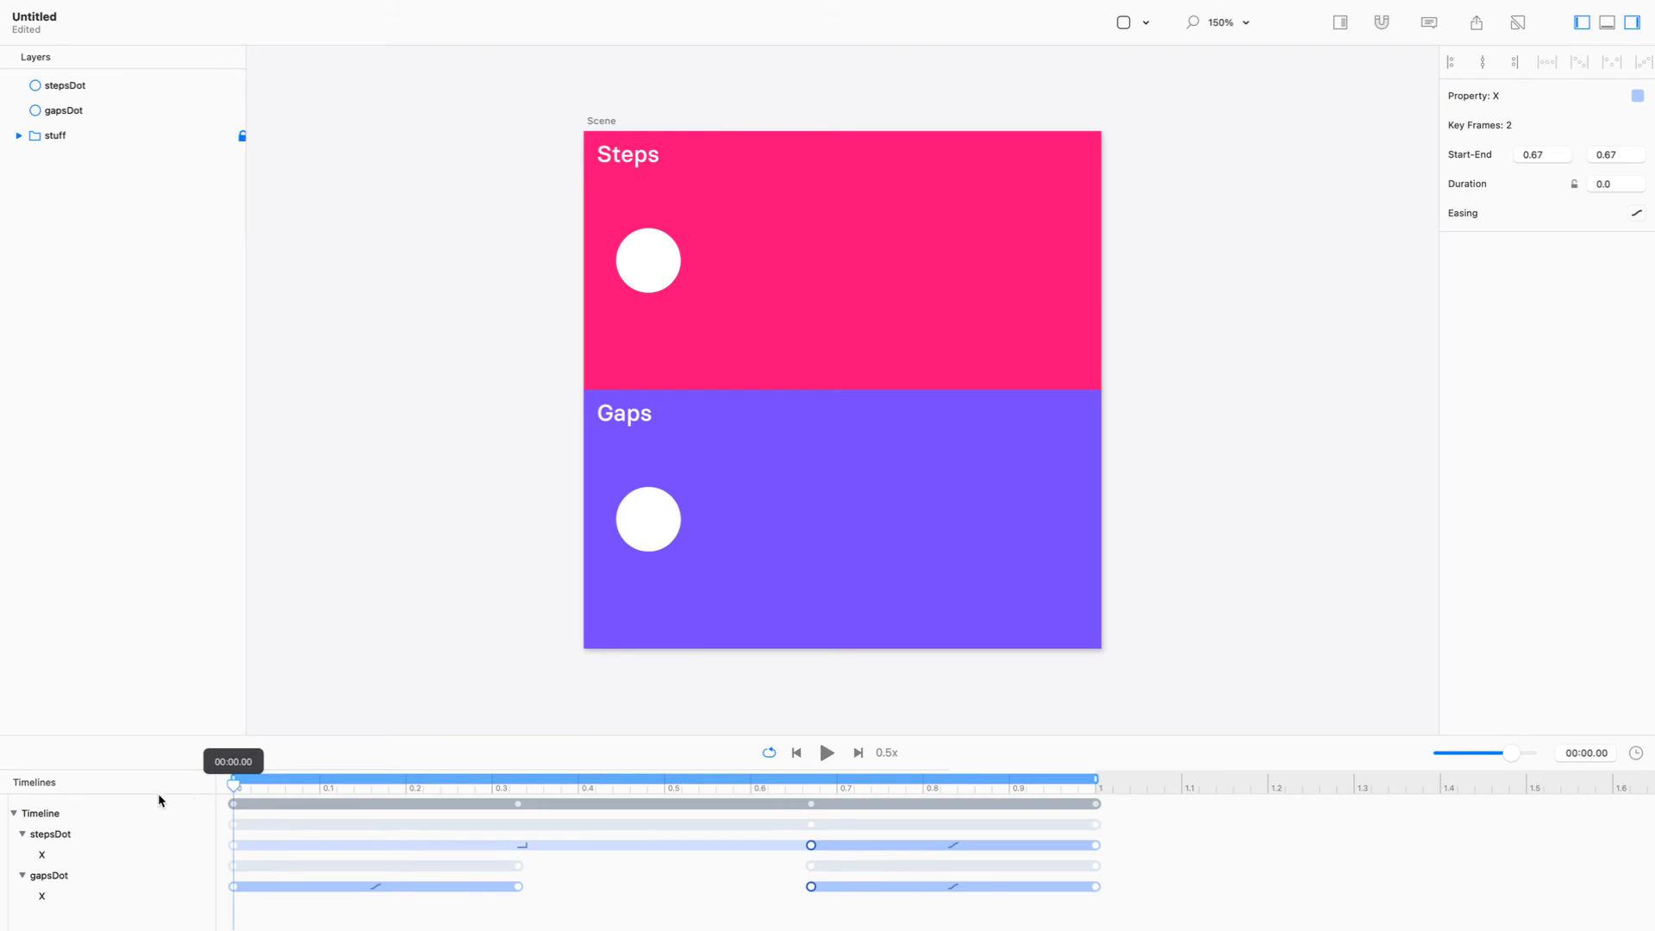
pyautogui.click(828, 755)
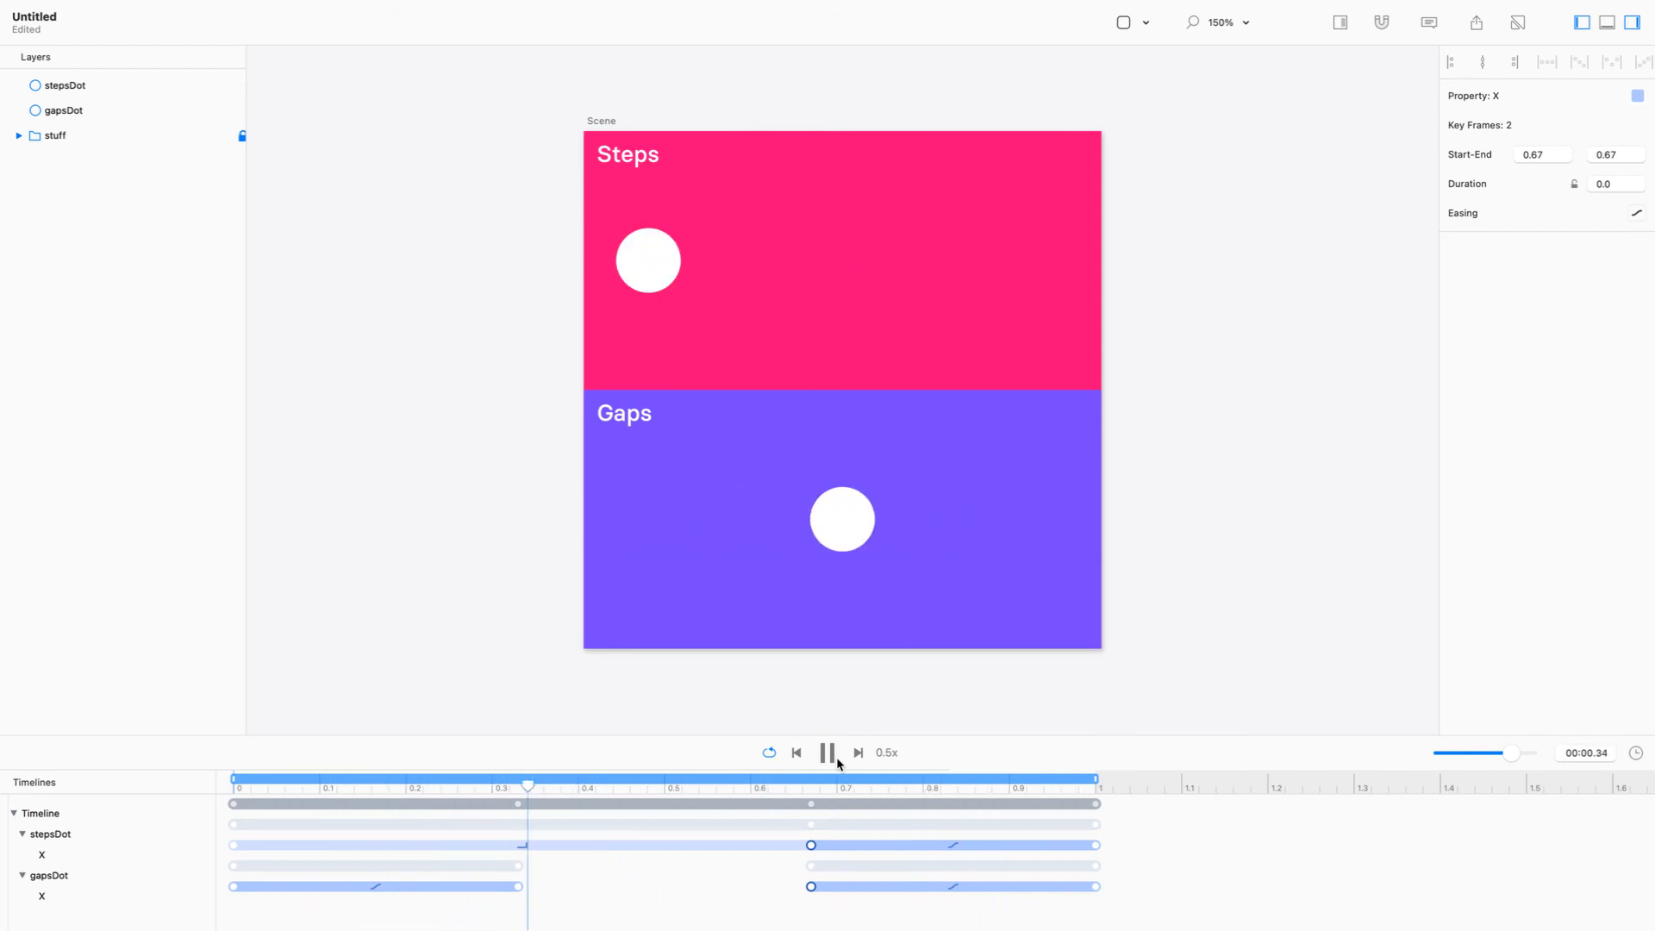
# Change the easing of stepsDot's first X segment to Step Mid and play the animation from the start
pyautogui.click(521, 845)
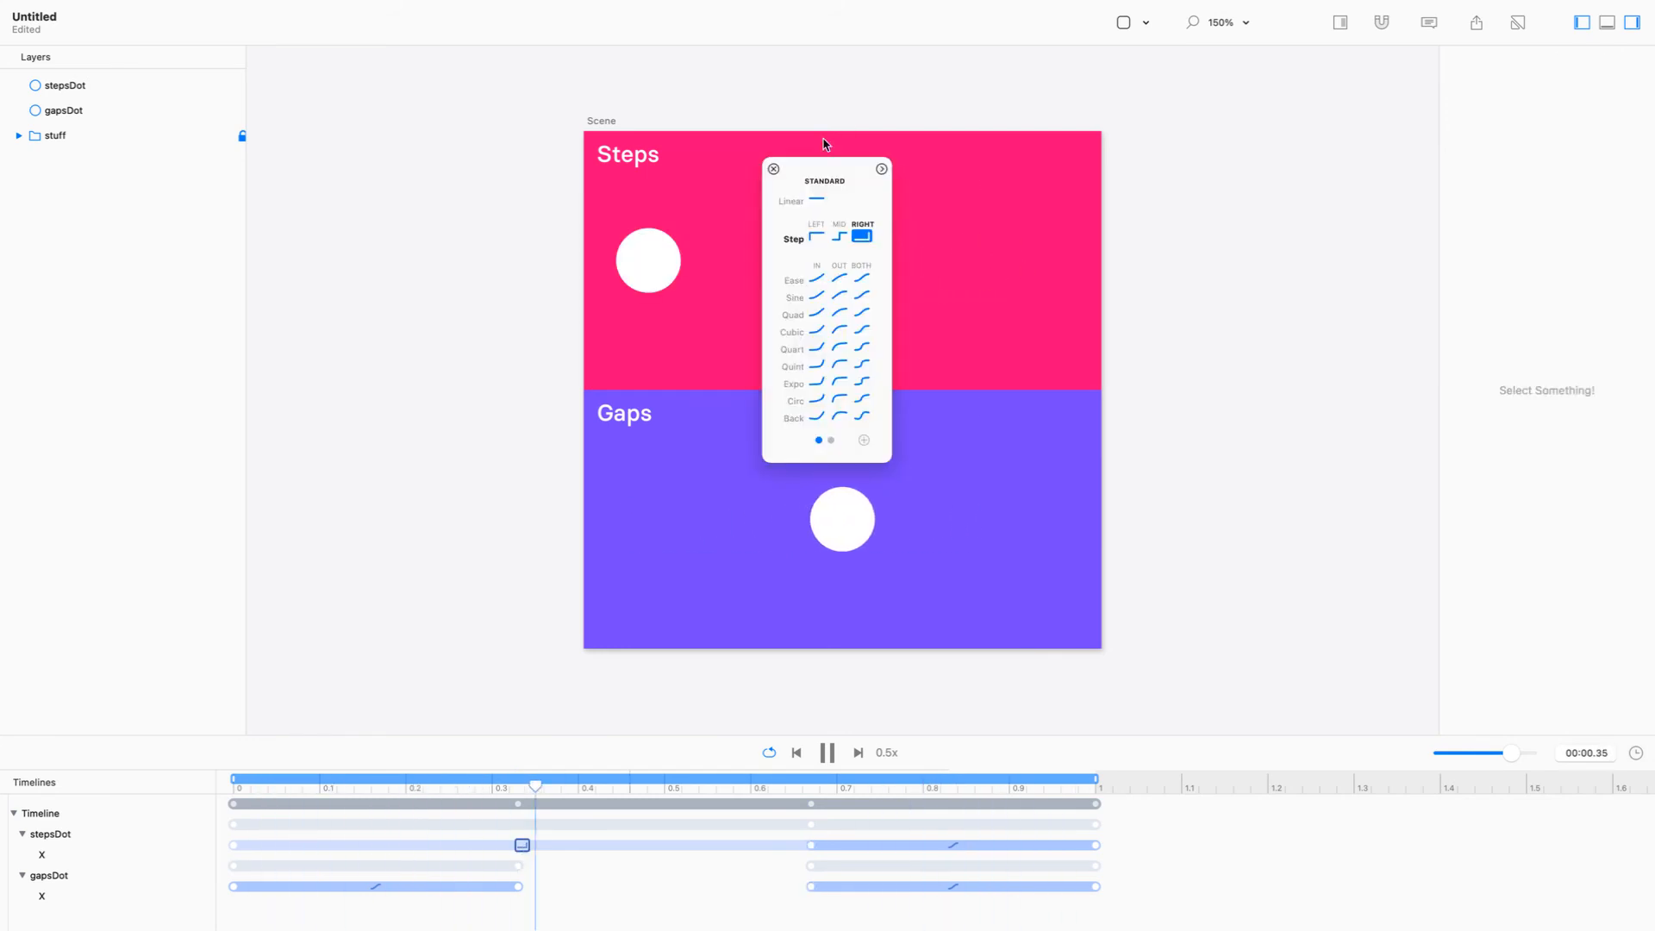
pyautogui.click(837, 237)
pyautogui.click(772, 169)
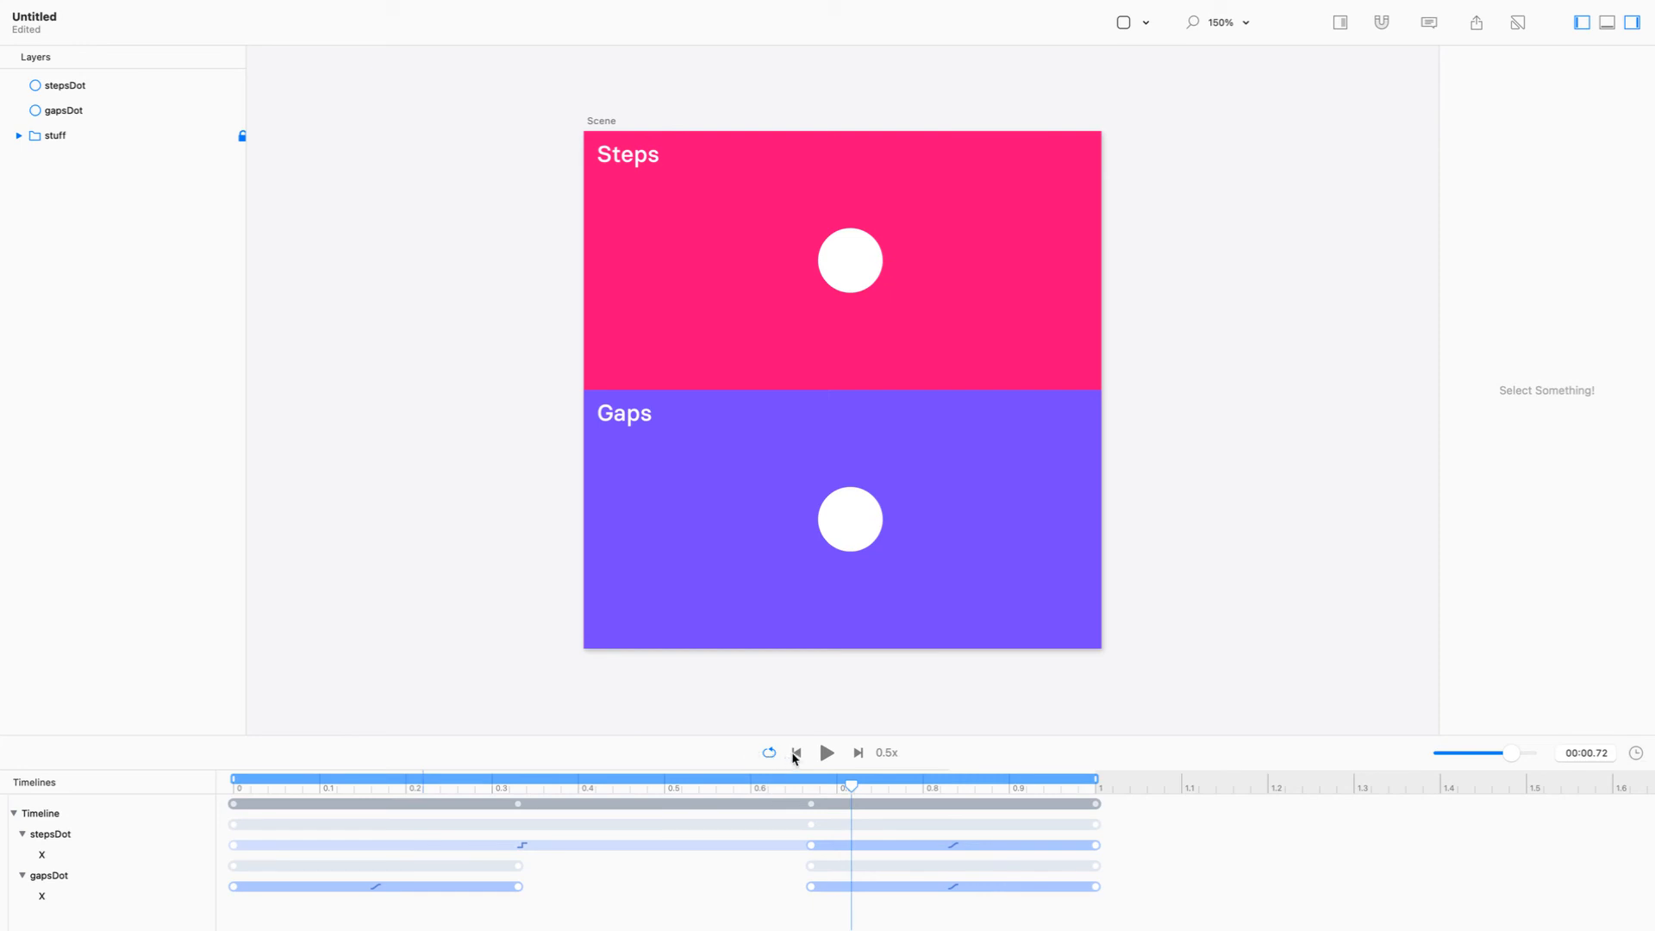
pyautogui.click(793, 754)
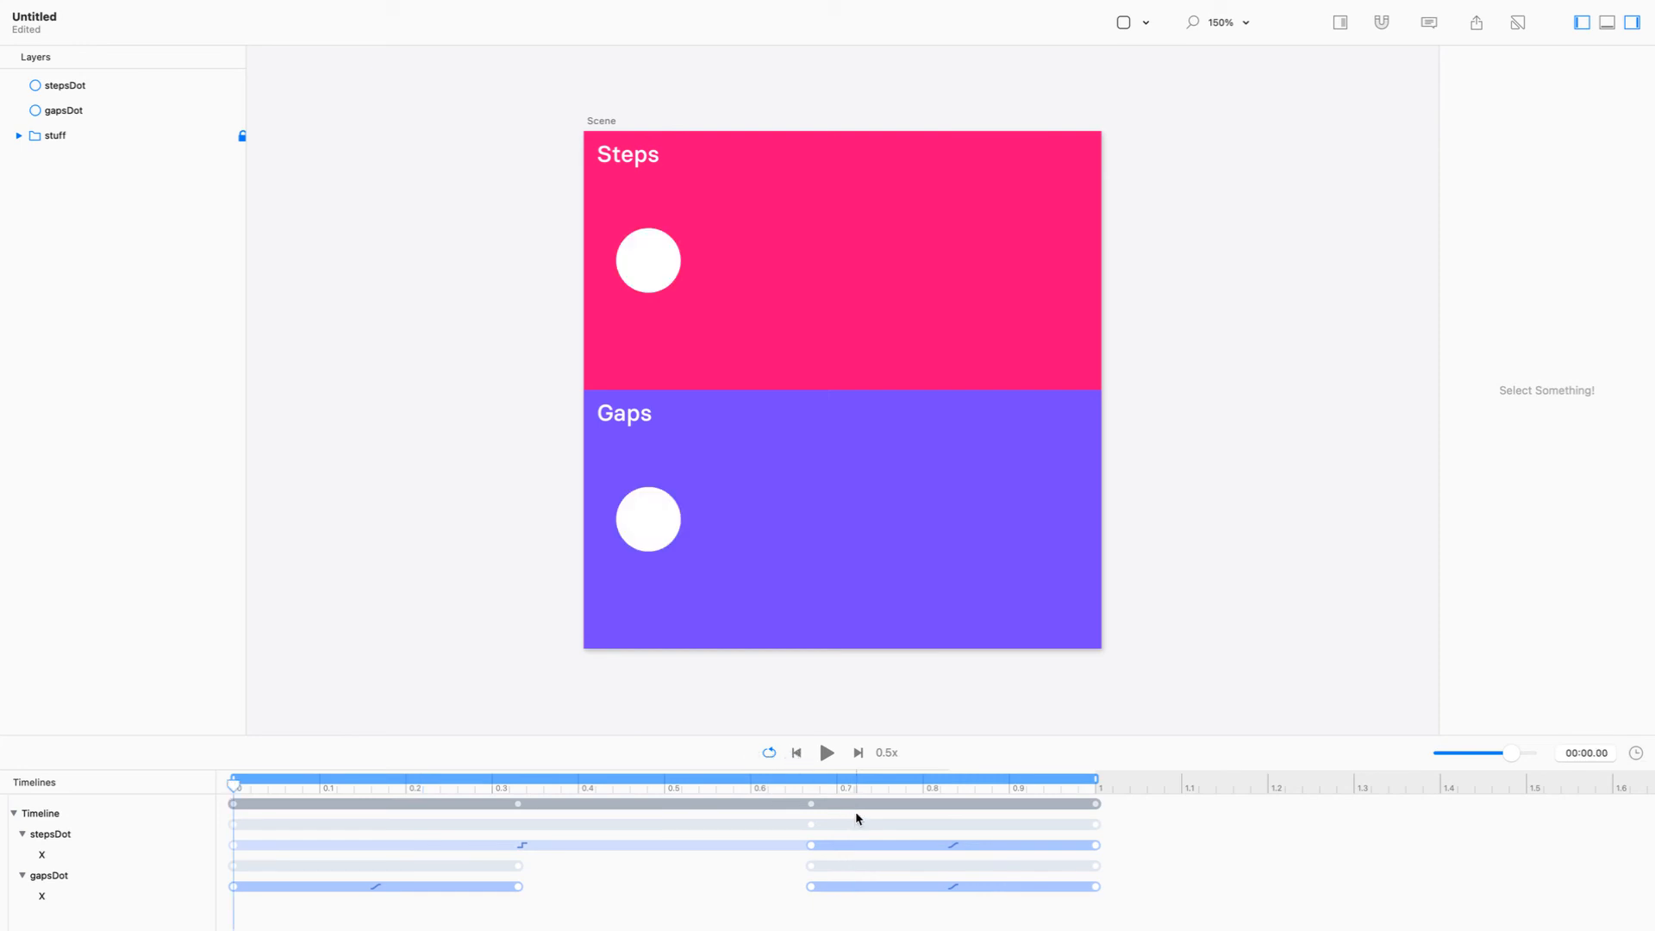
pyautogui.click(828, 755)
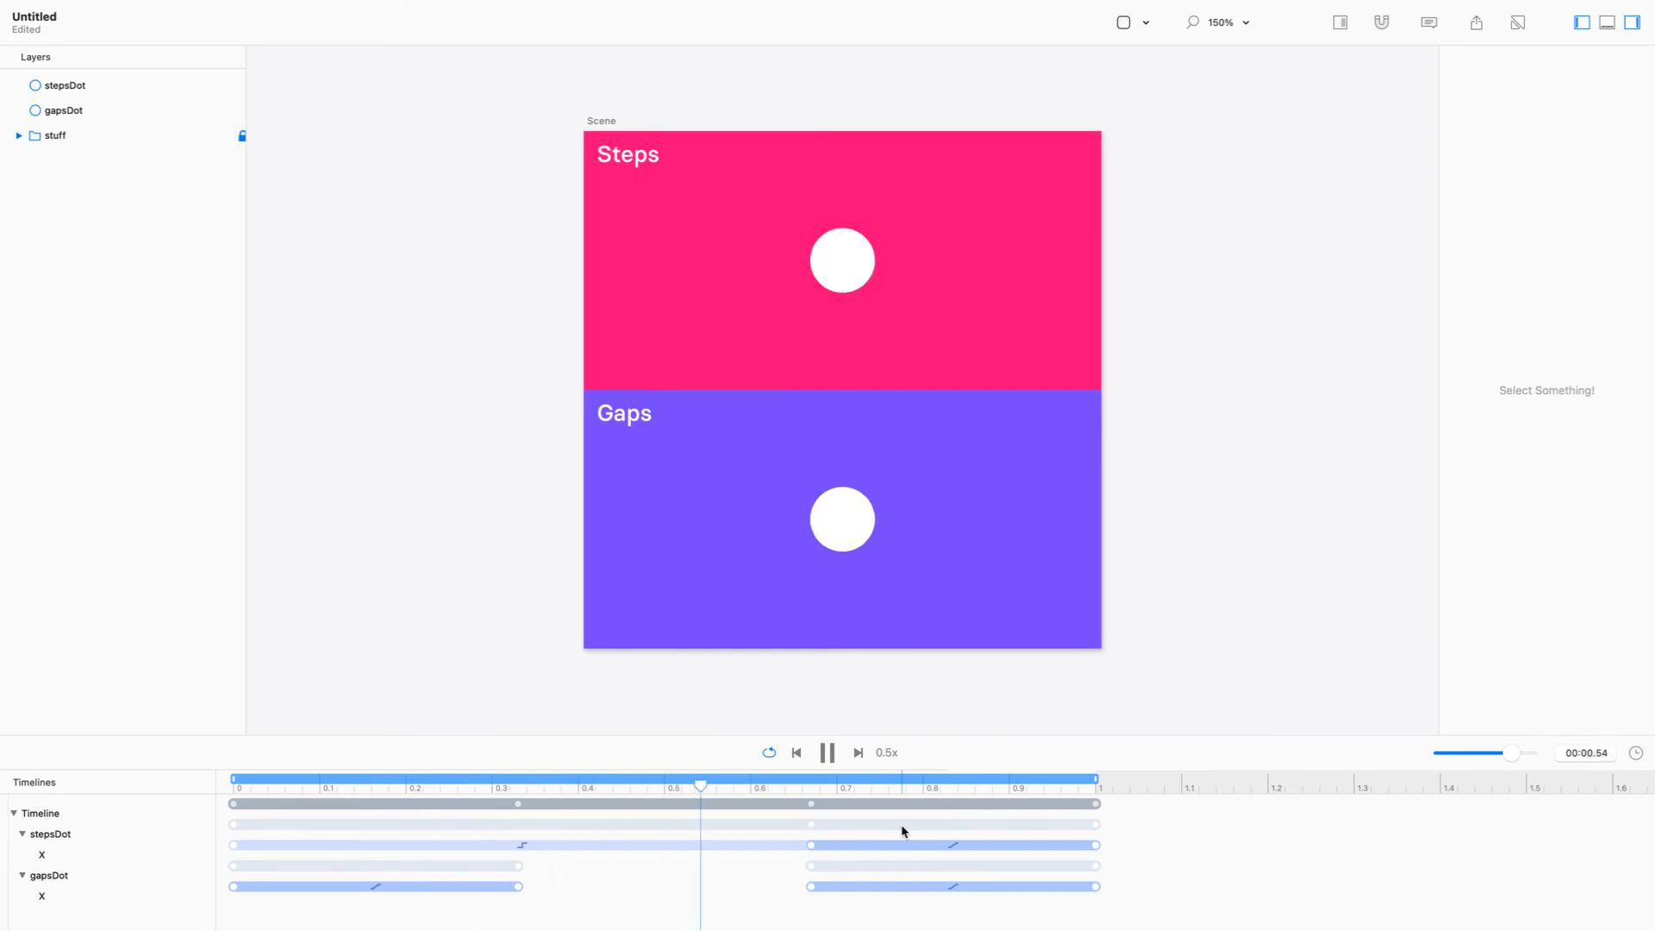
pyautogui.click(752, 785)
pyautogui.moveTo(753, 785); pyautogui.dragTo(126, 825)
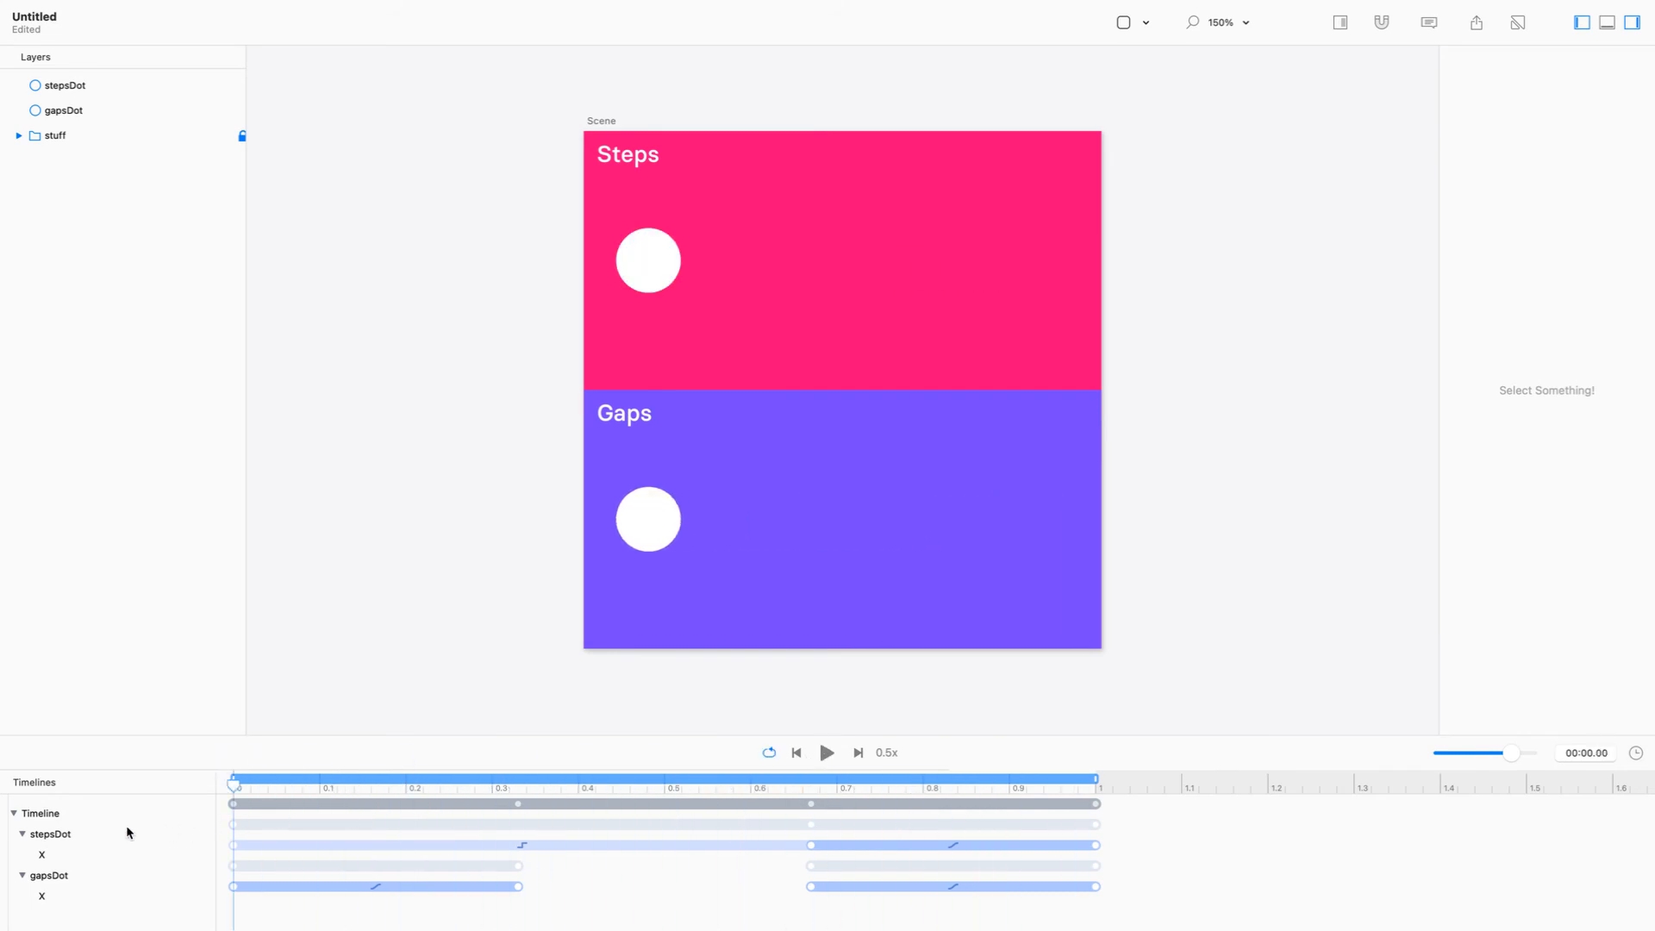
# Change the easing of stepsDot's first X segment to Step Left, play the animation and return to 0 seconds
pyautogui.click(523, 845)
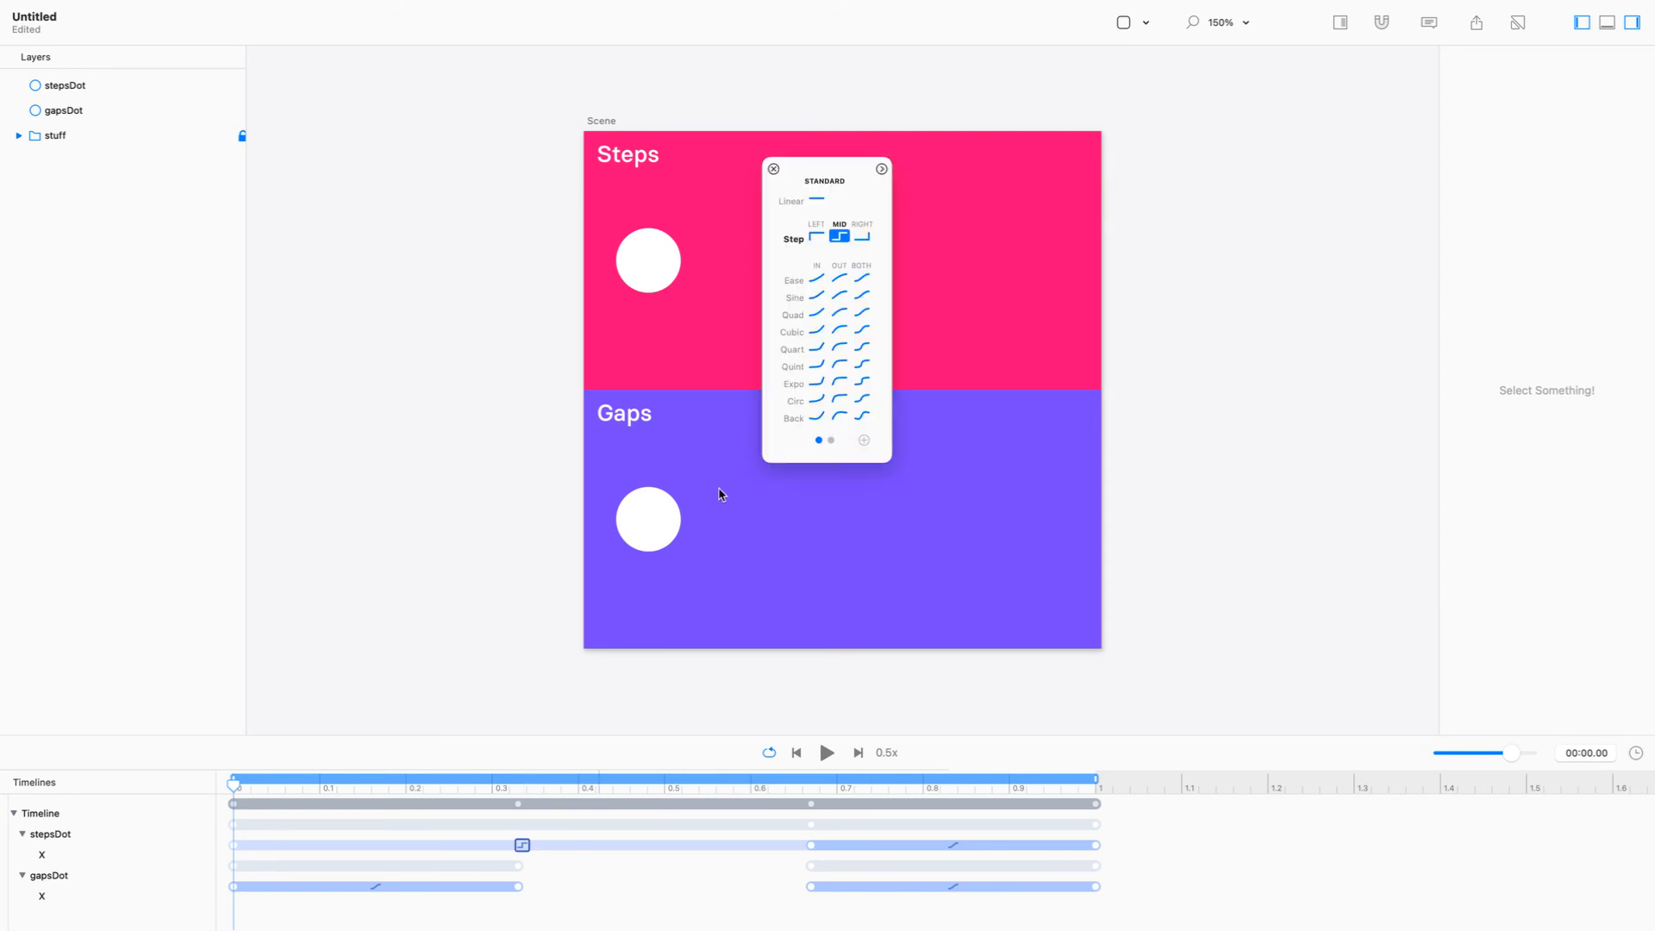
pyautogui.click(818, 238)
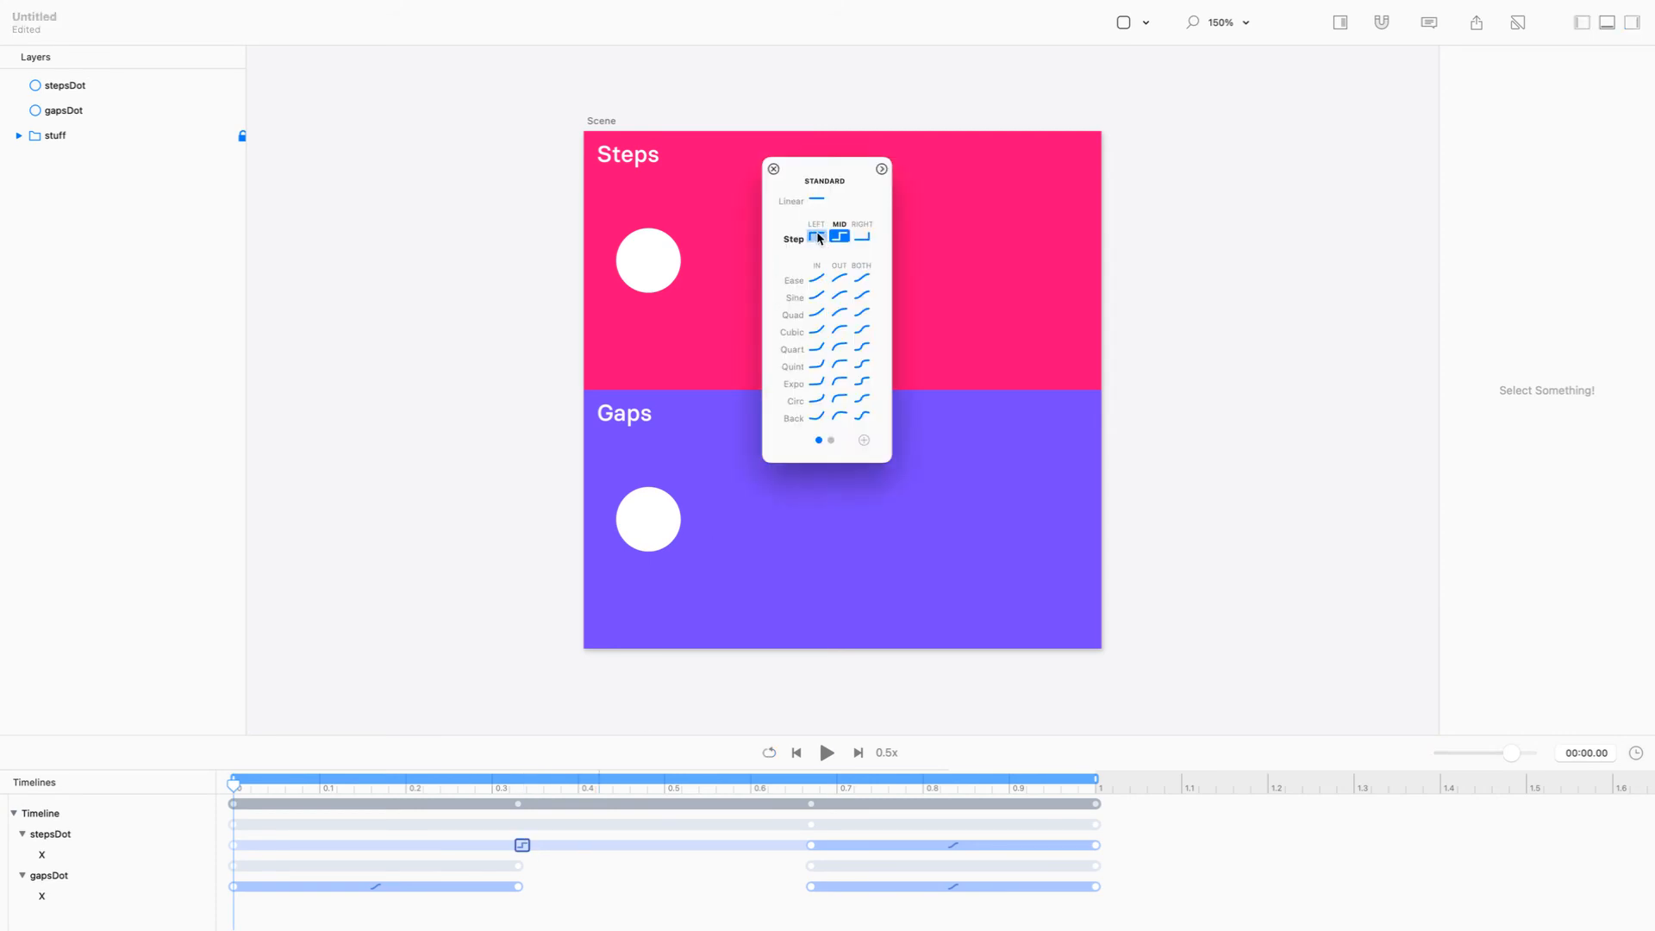
pyautogui.click(774, 170)
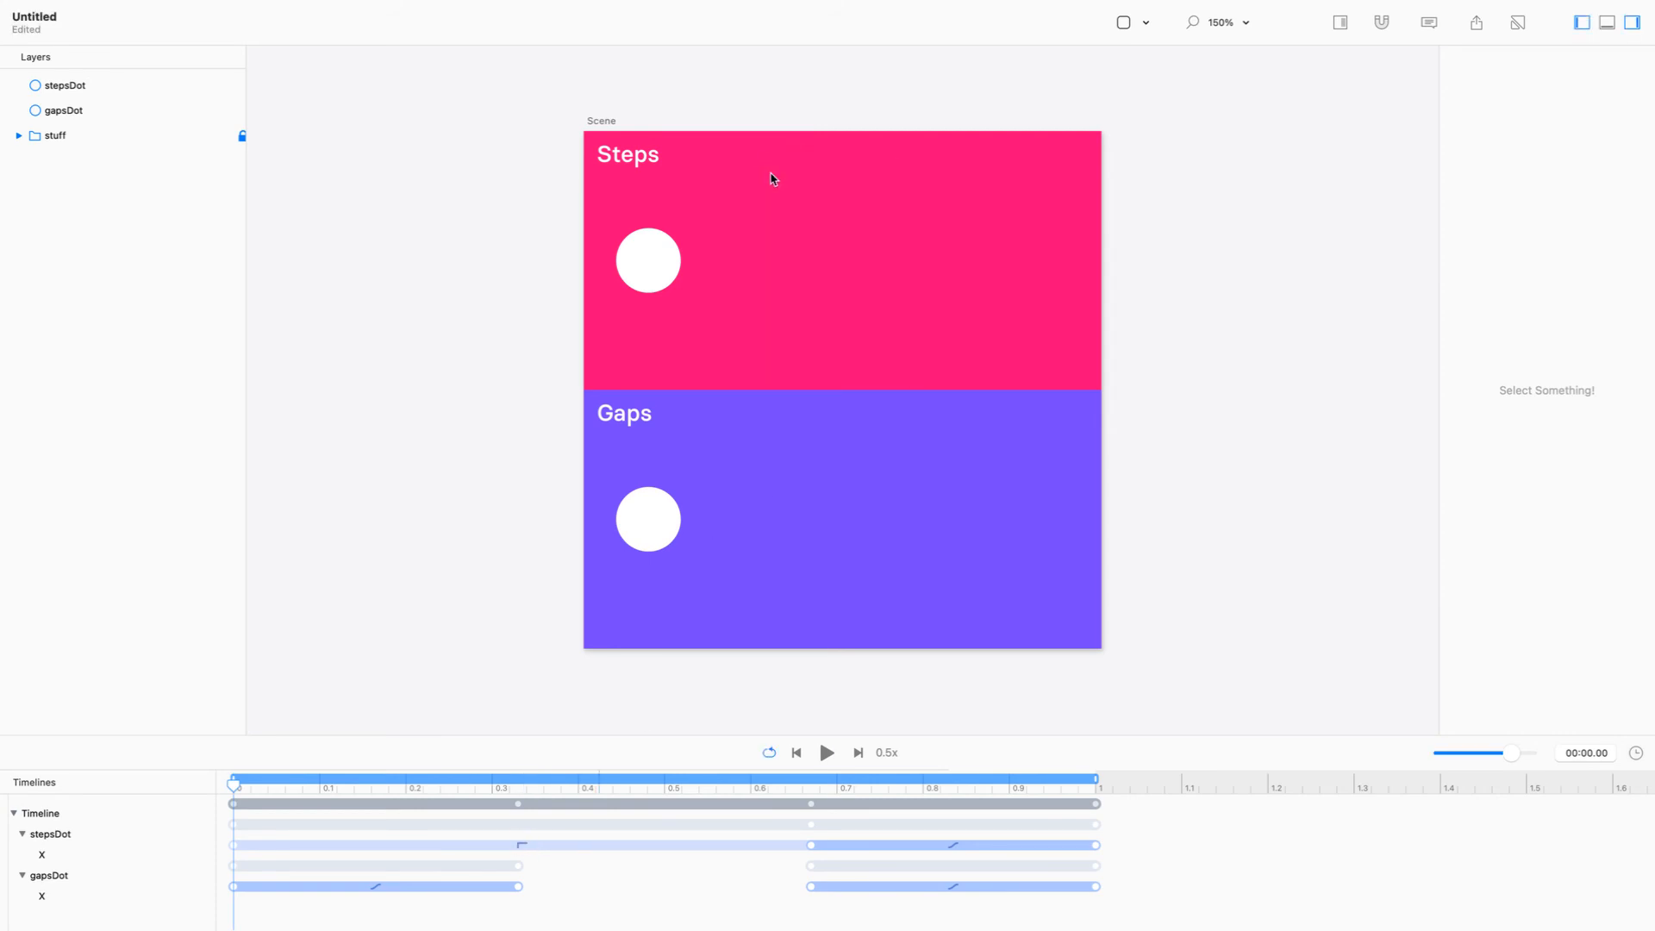
pyautogui.click(826, 753)
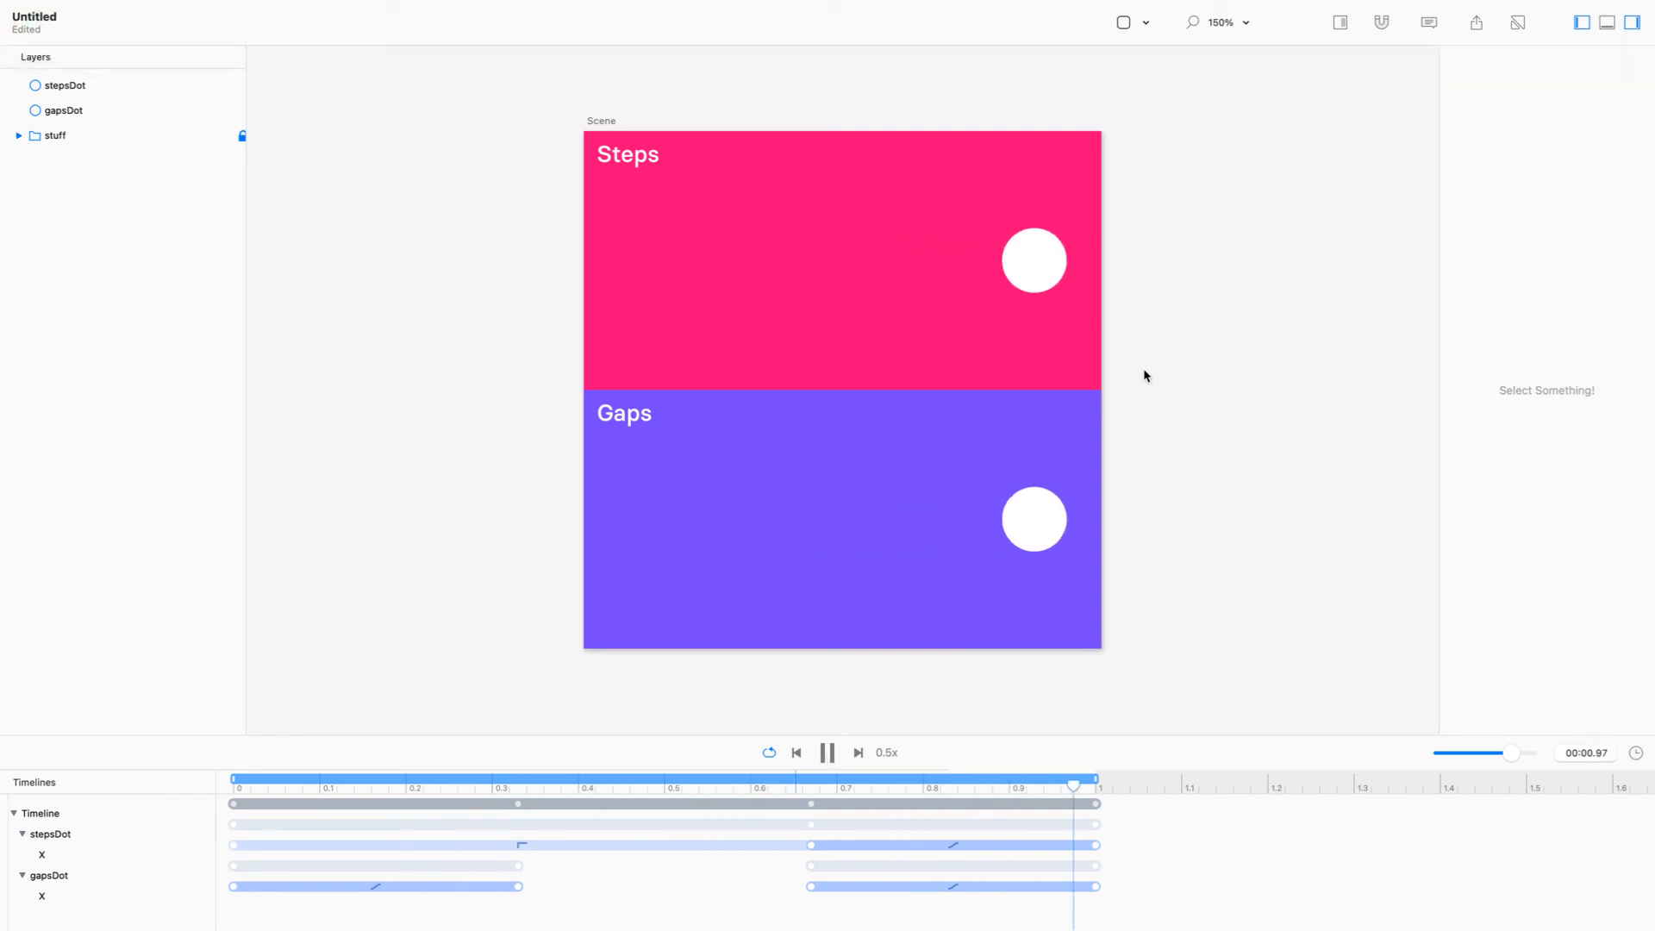
pyautogui.click(826, 755)
pyautogui.moveTo(606, 795); pyautogui.dragTo(234, 789)
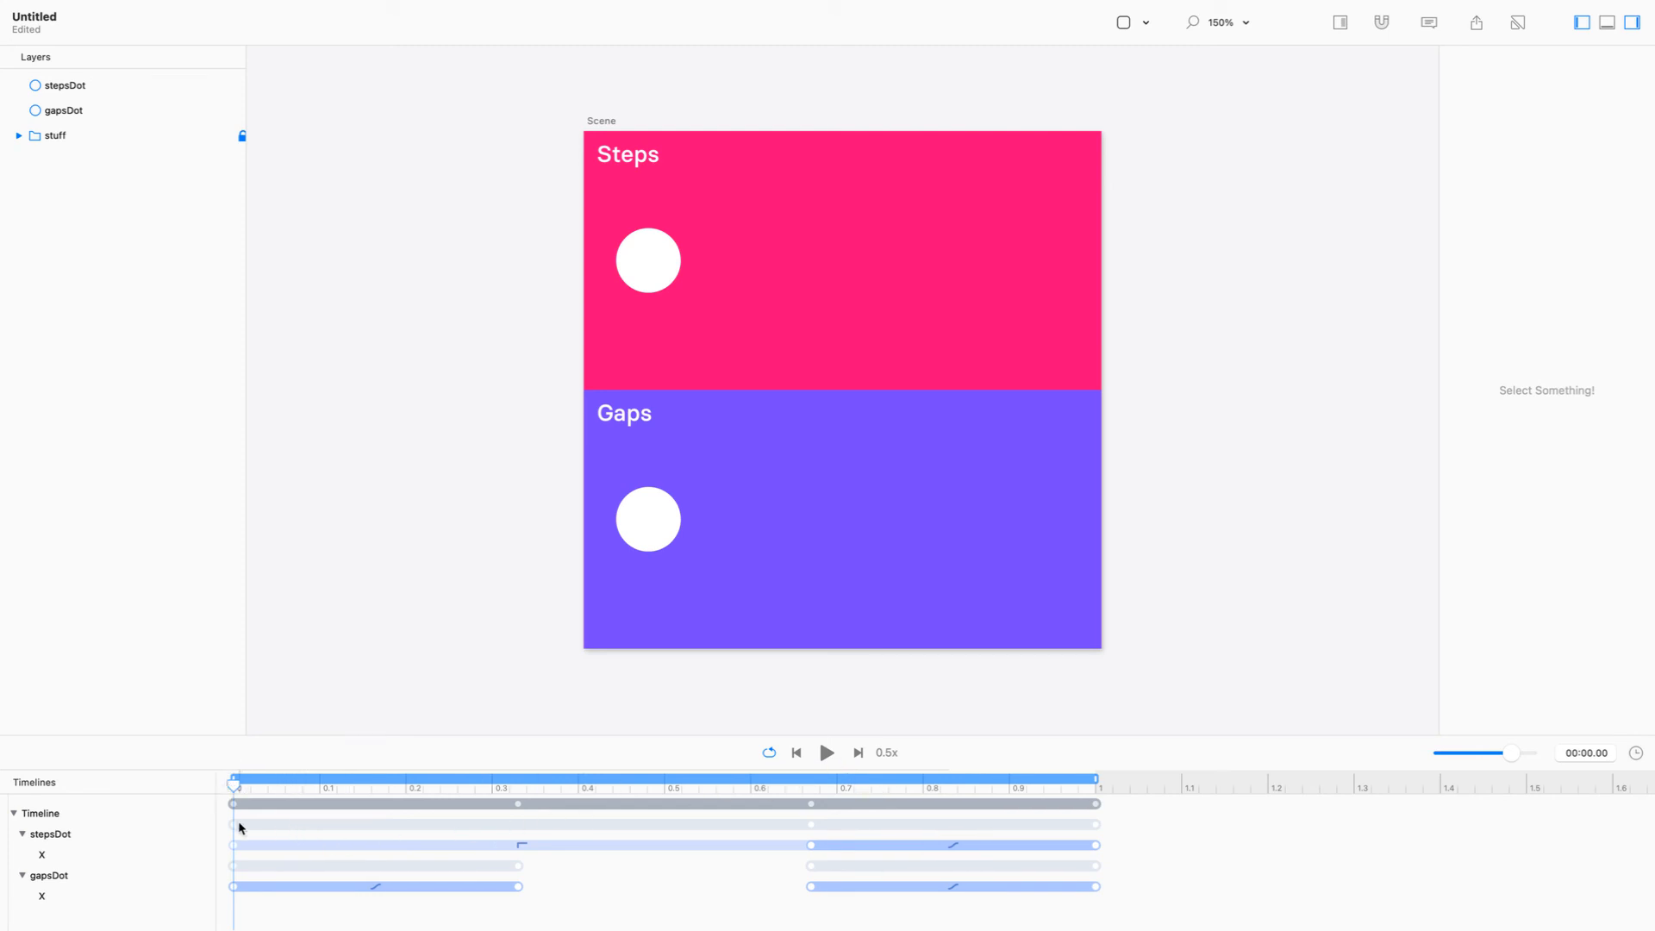
# Try stepsDot's first X keyframe at 0.02 seconds during playback and move it back to 0 seconds
pyautogui.moveTo(235, 845); pyautogui.dragTo(251, 845)
pyautogui.click(829, 753)
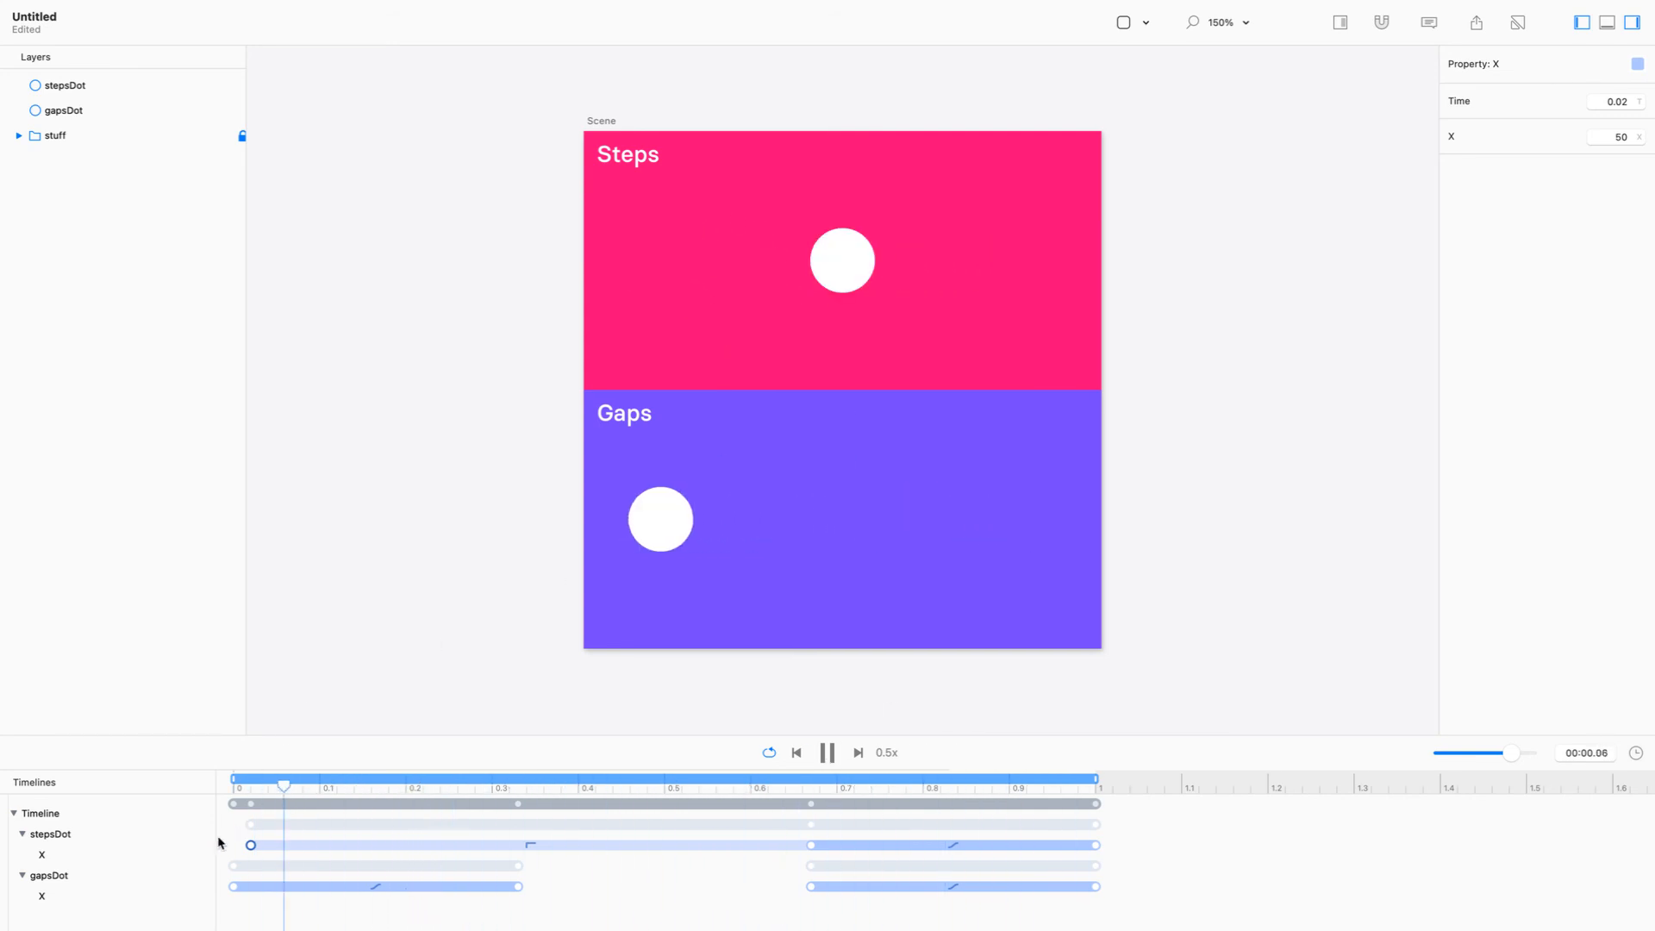
pyautogui.moveTo(250, 845); pyautogui.dragTo(207, 873)
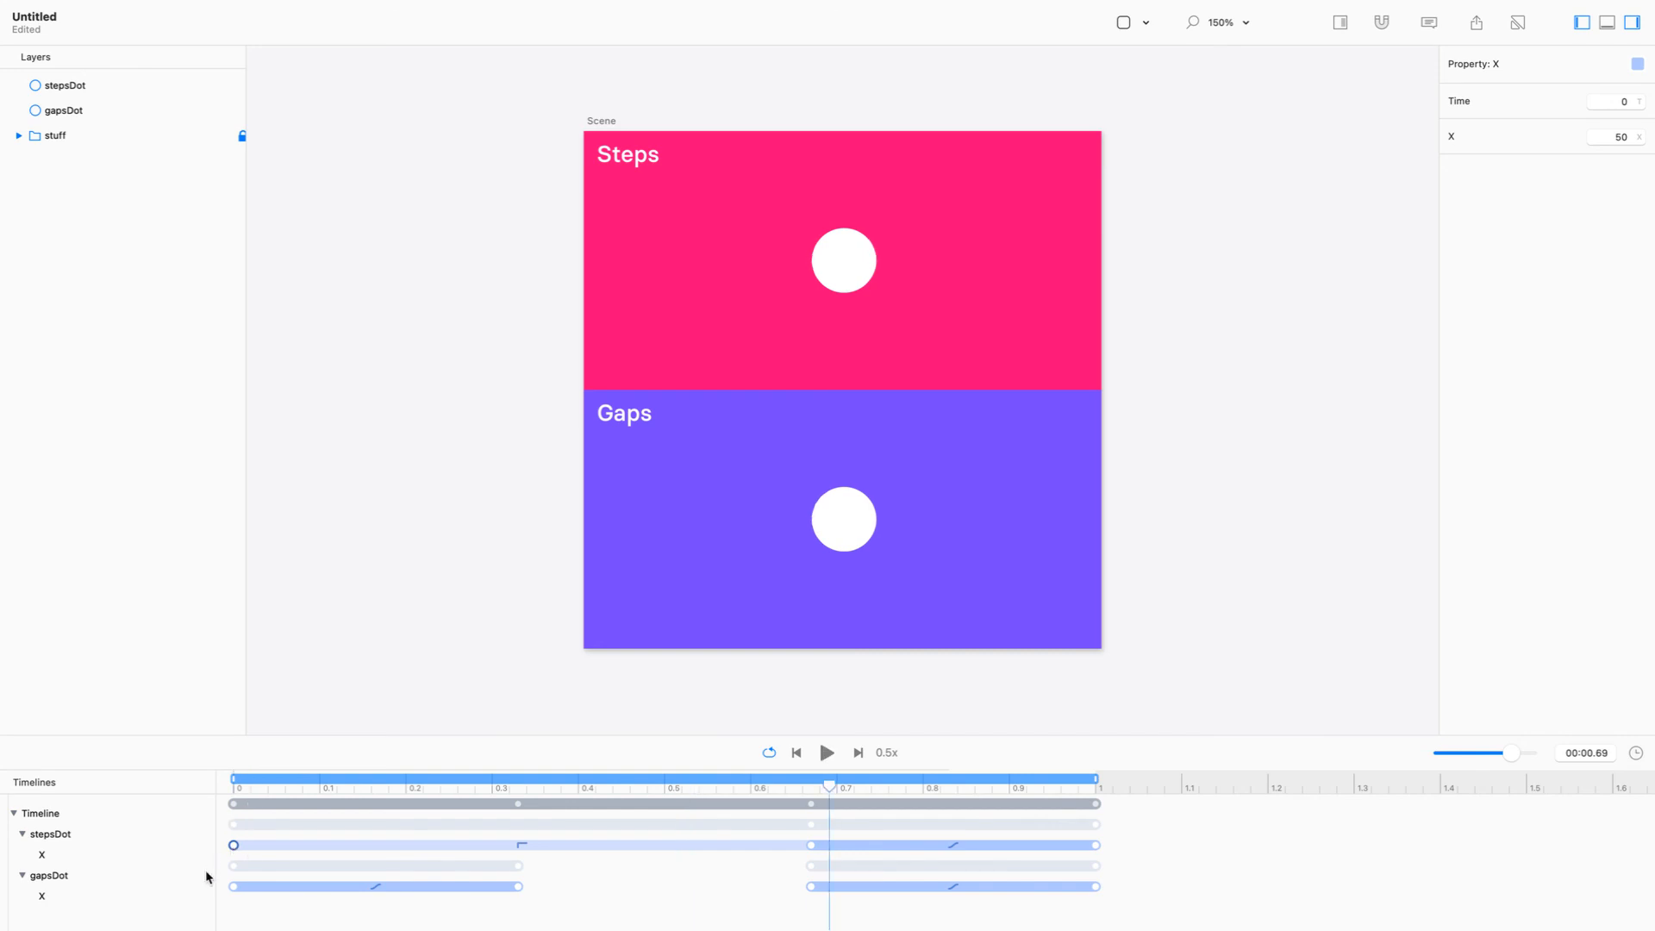
pyautogui.click(831, 755)
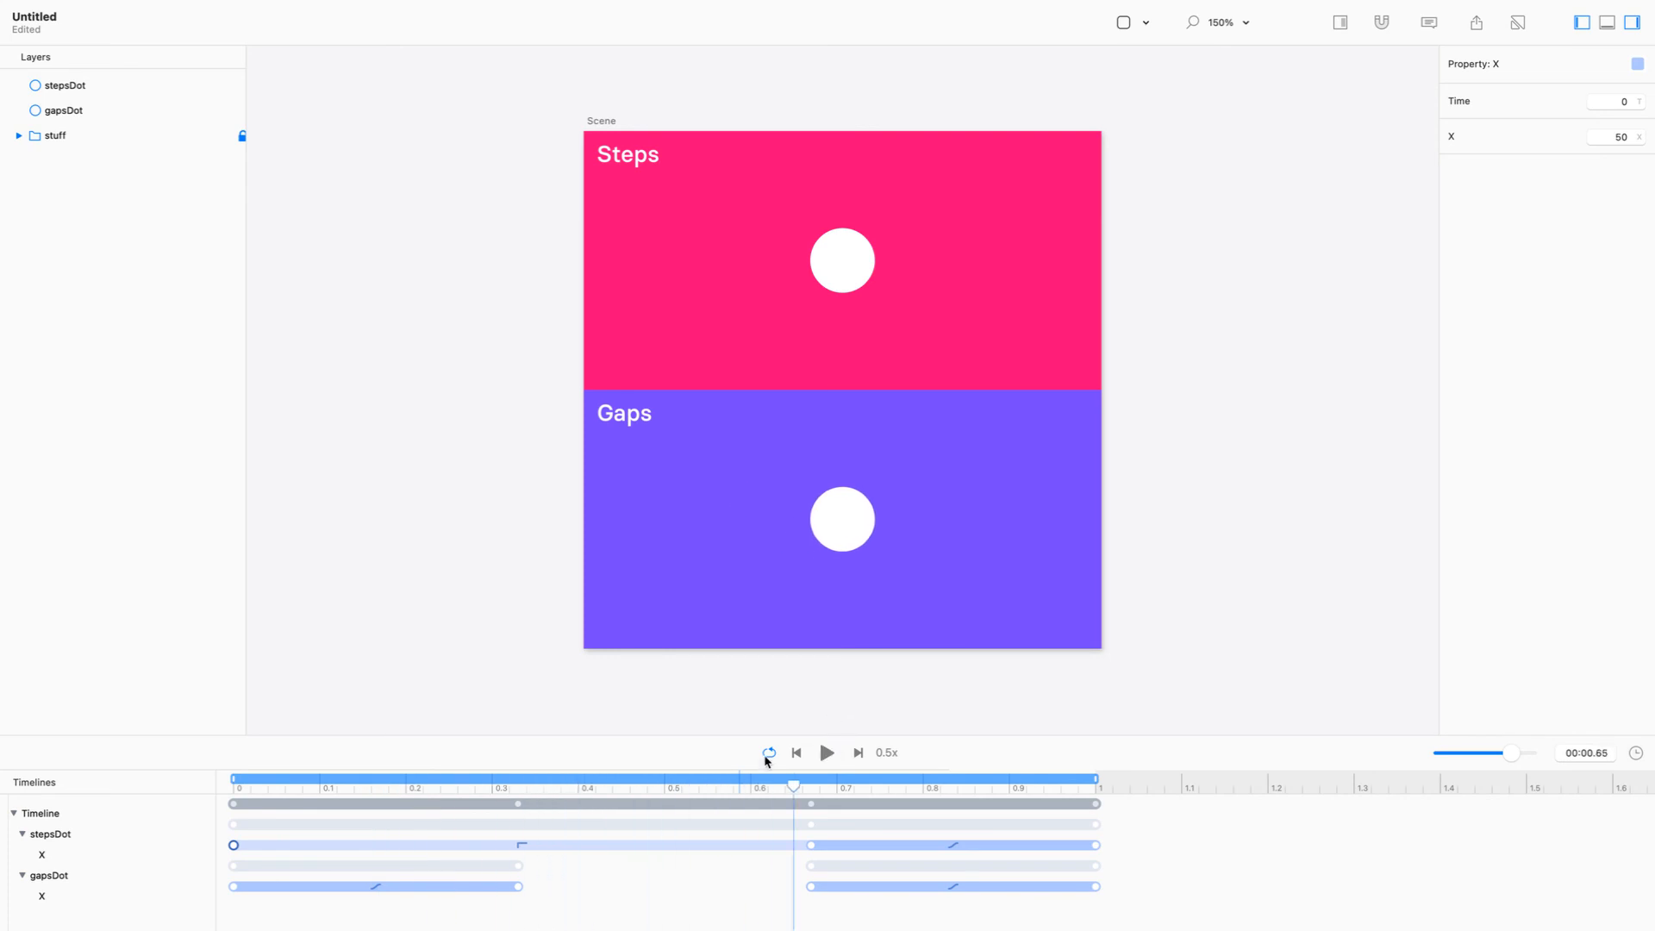
pyautogui.click(798, 759)
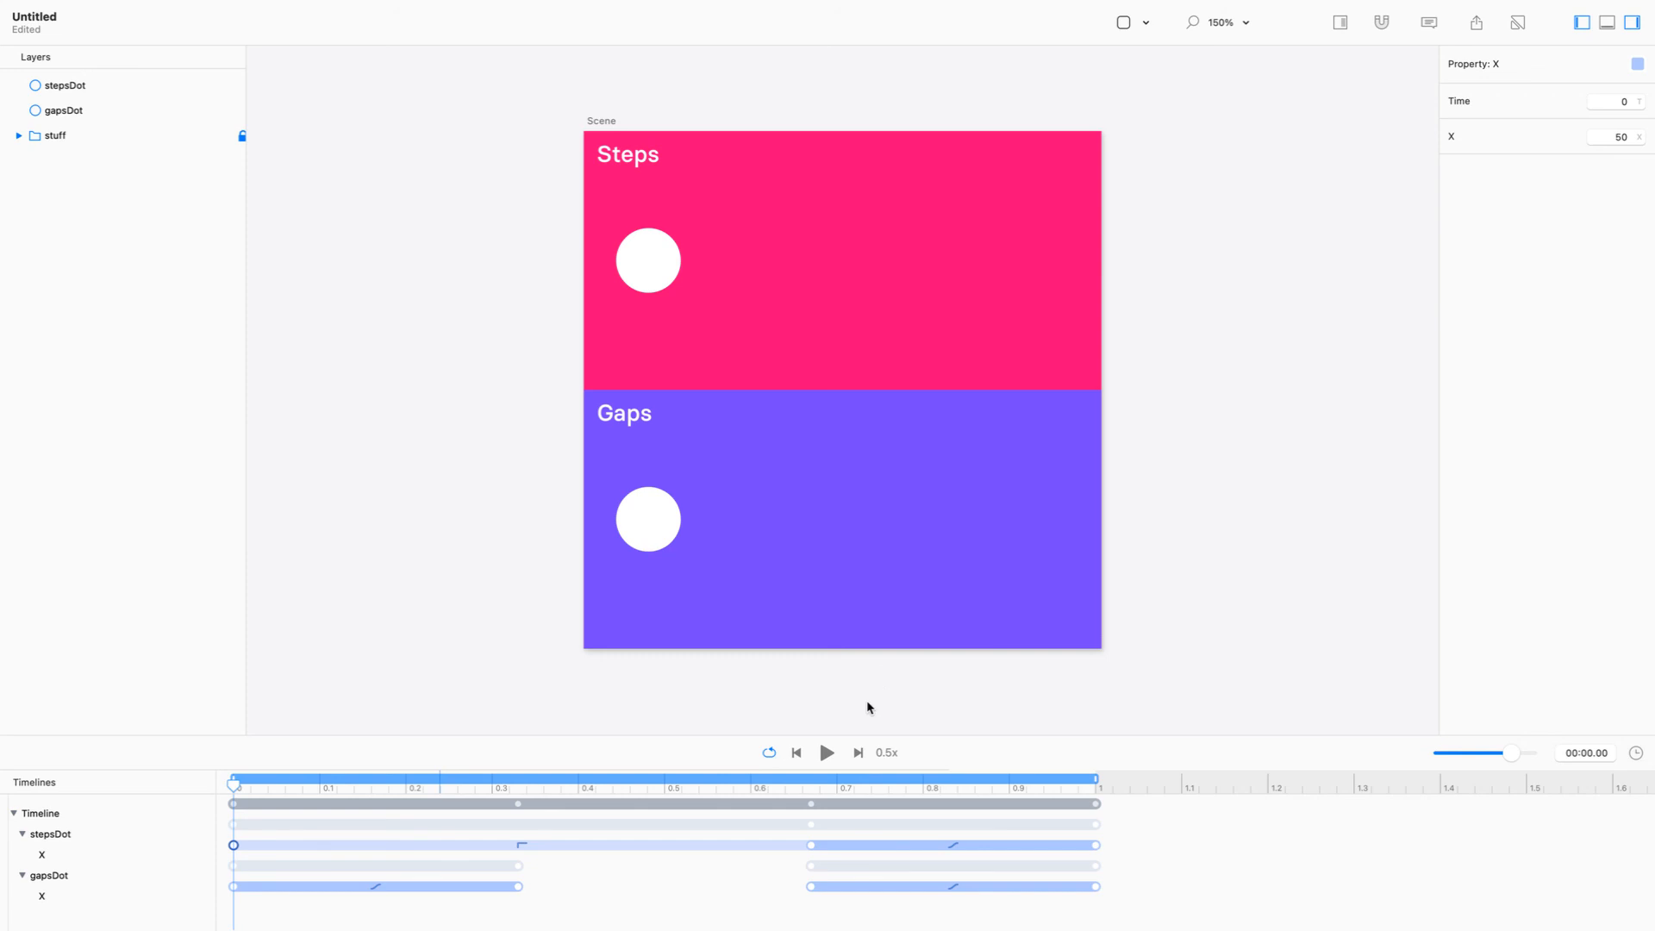
# Set the playback speed to 1x and the easing of stepsDot's first X segment to Step Right
pyautogui.click(883, 755)
pyautogui.click(522, 846)
pyautogui.click(861, 237)
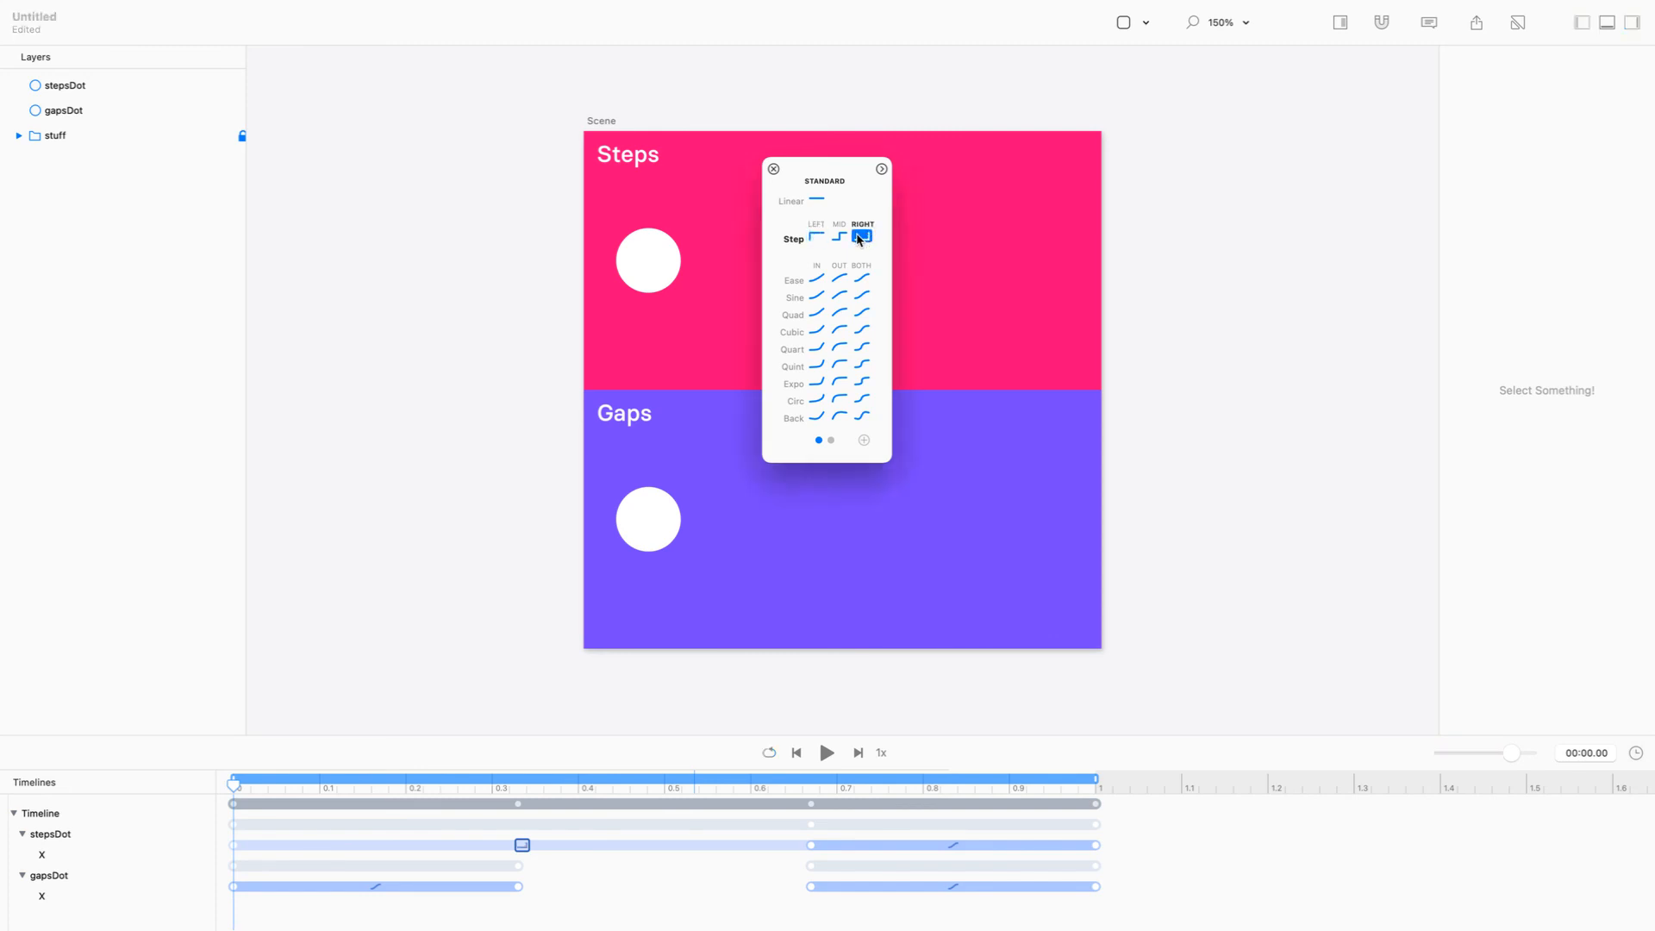
pyautogui.click(772, 170)
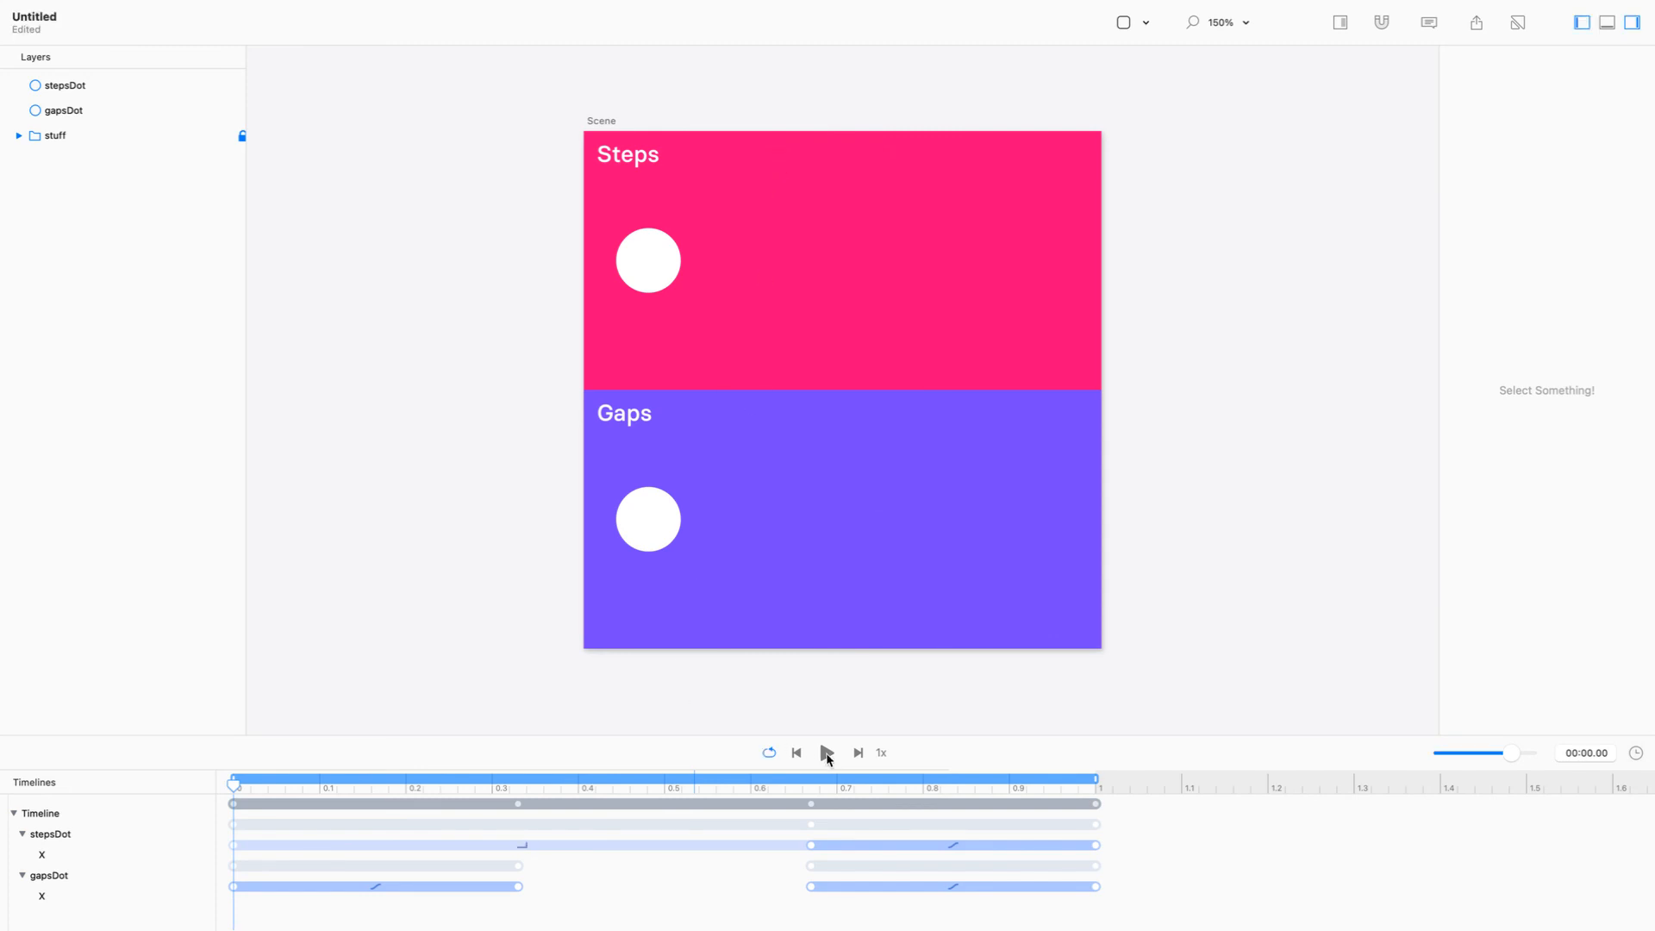
# Play the animation at 1x and again at 0.5x speed to compare the motion of stepsDot and gapsDot
pyautogui.click(826, 754)
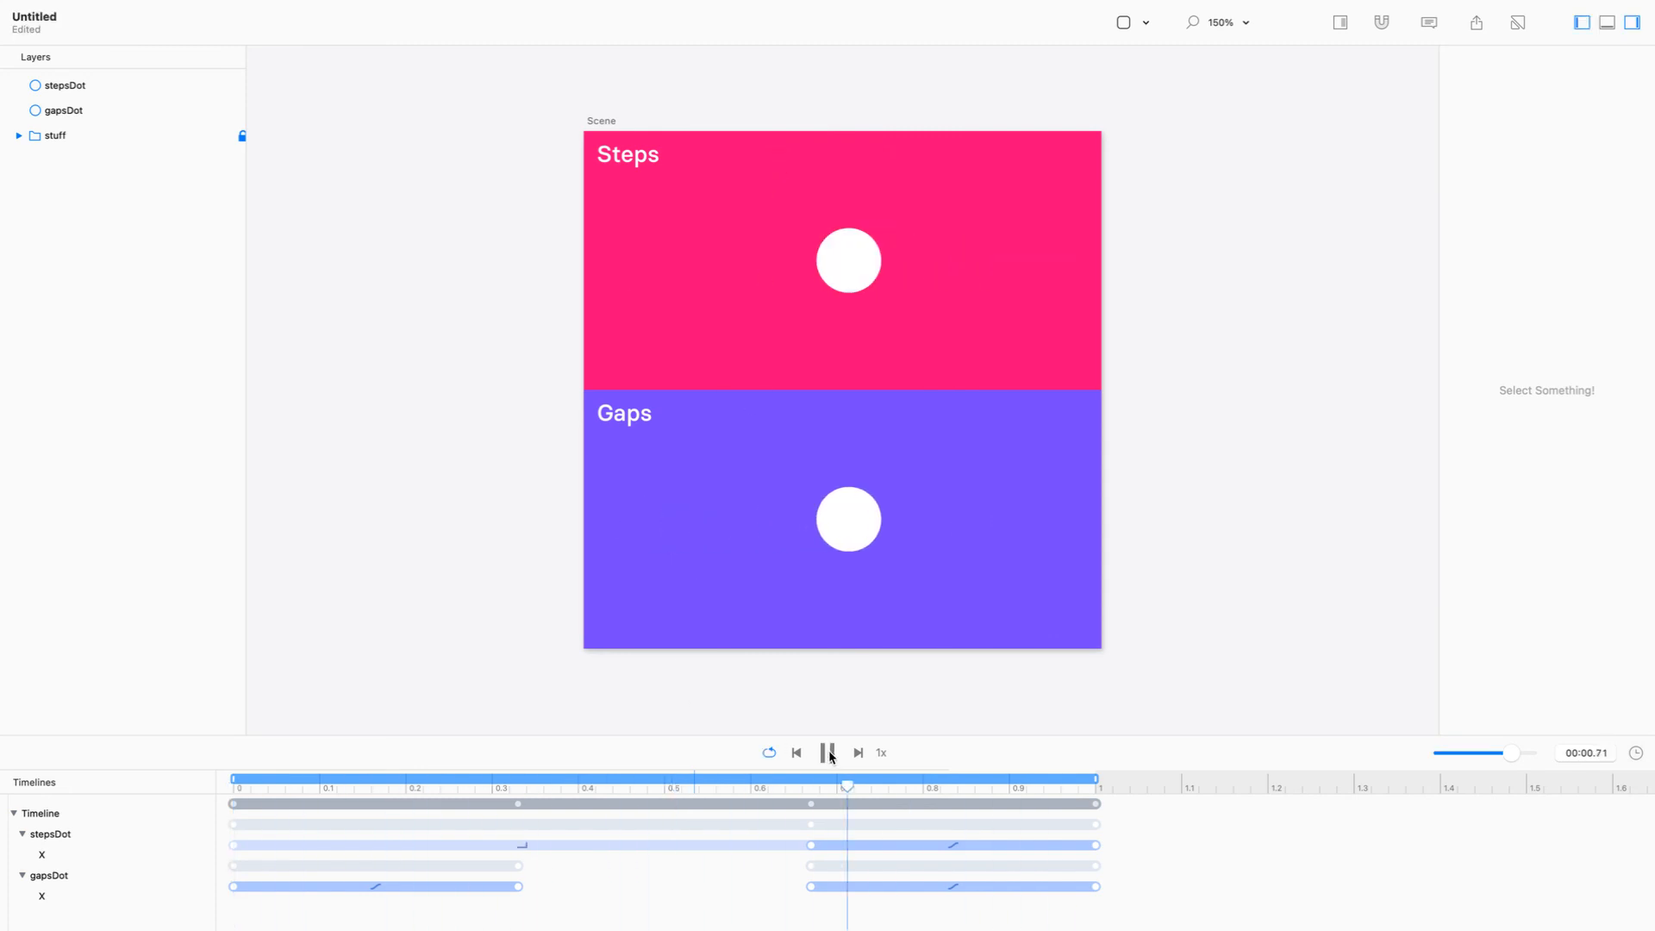
pyautogui.click(881, 753)
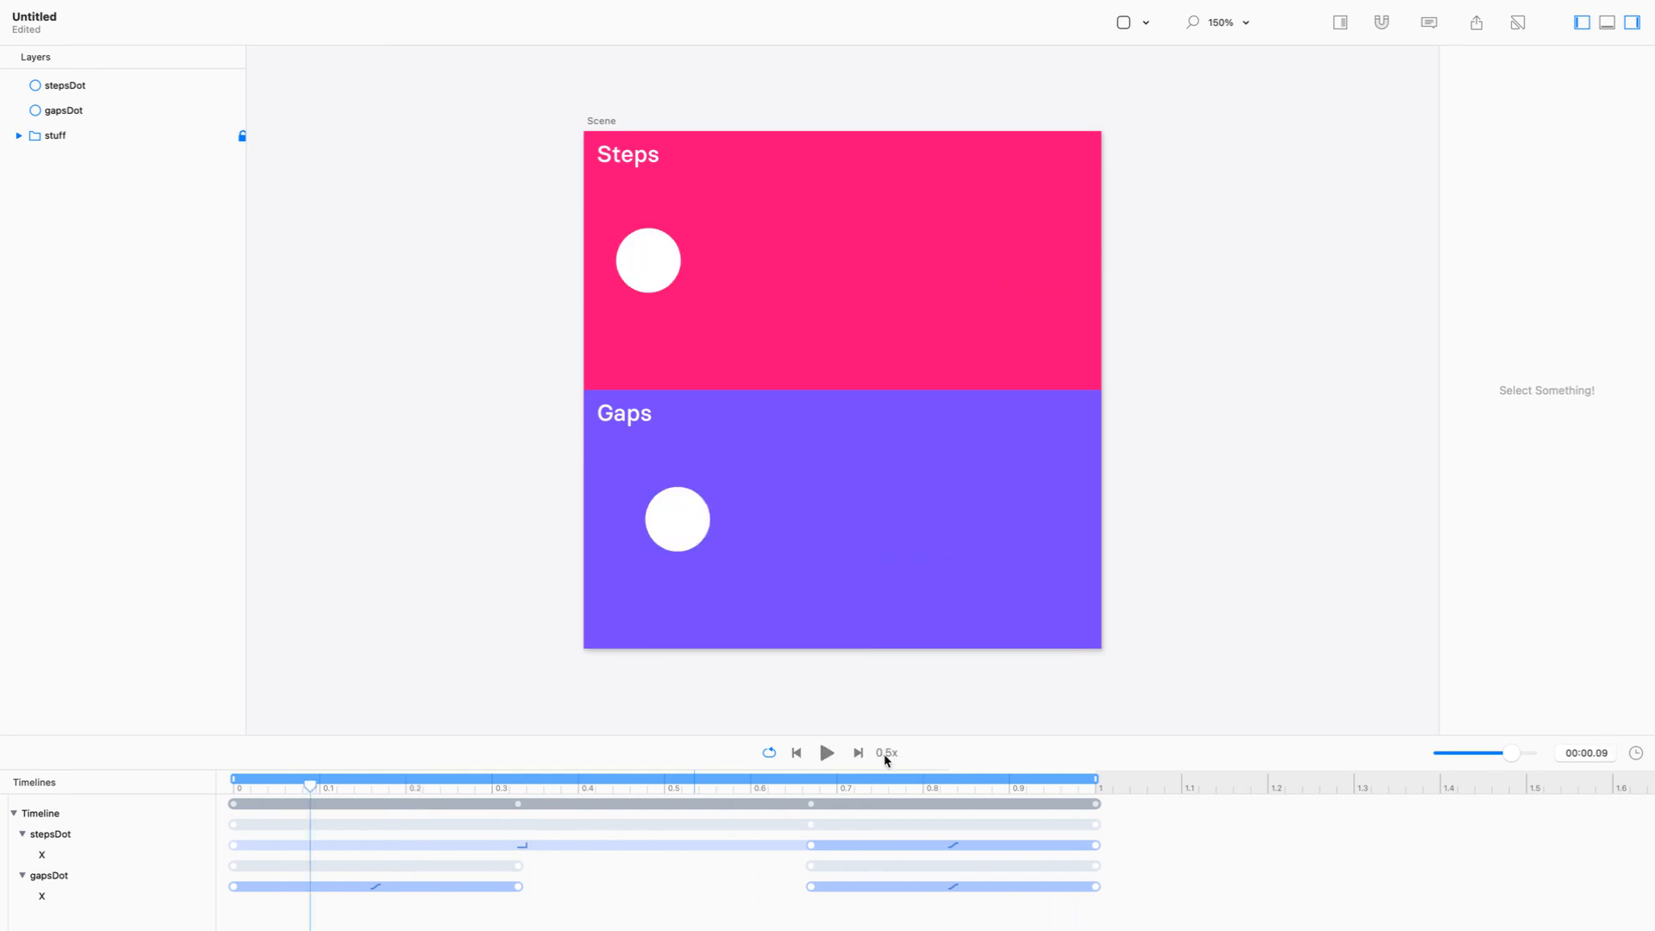
pyautogui.click(827, 753)
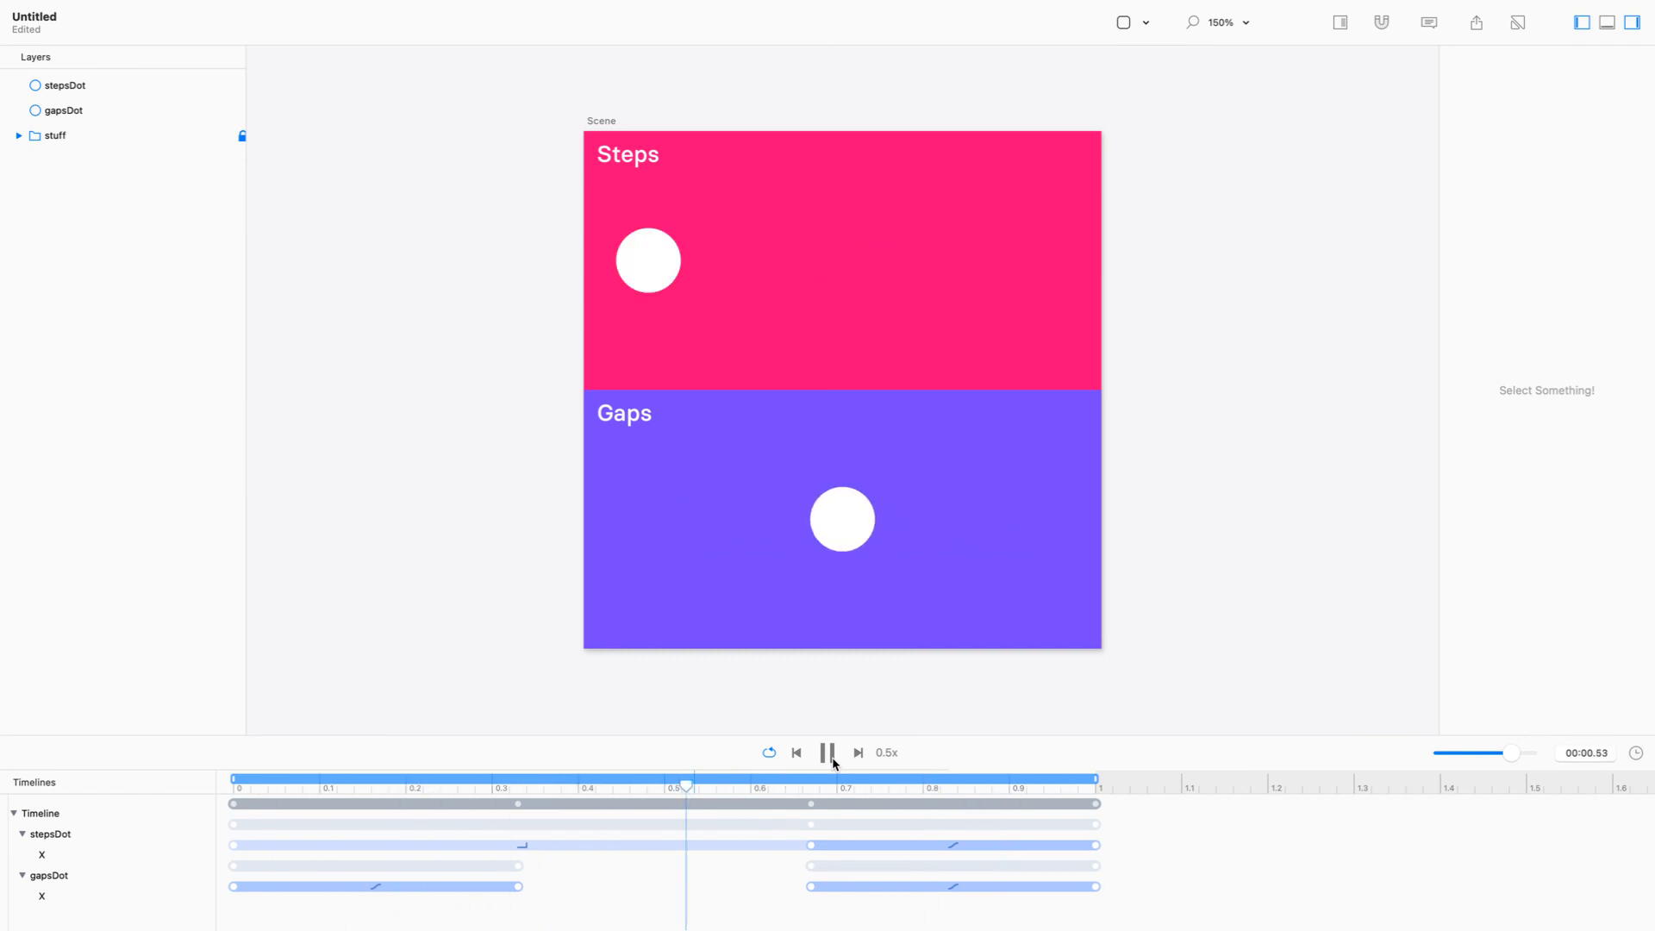
pyautogui.click(829, 755)
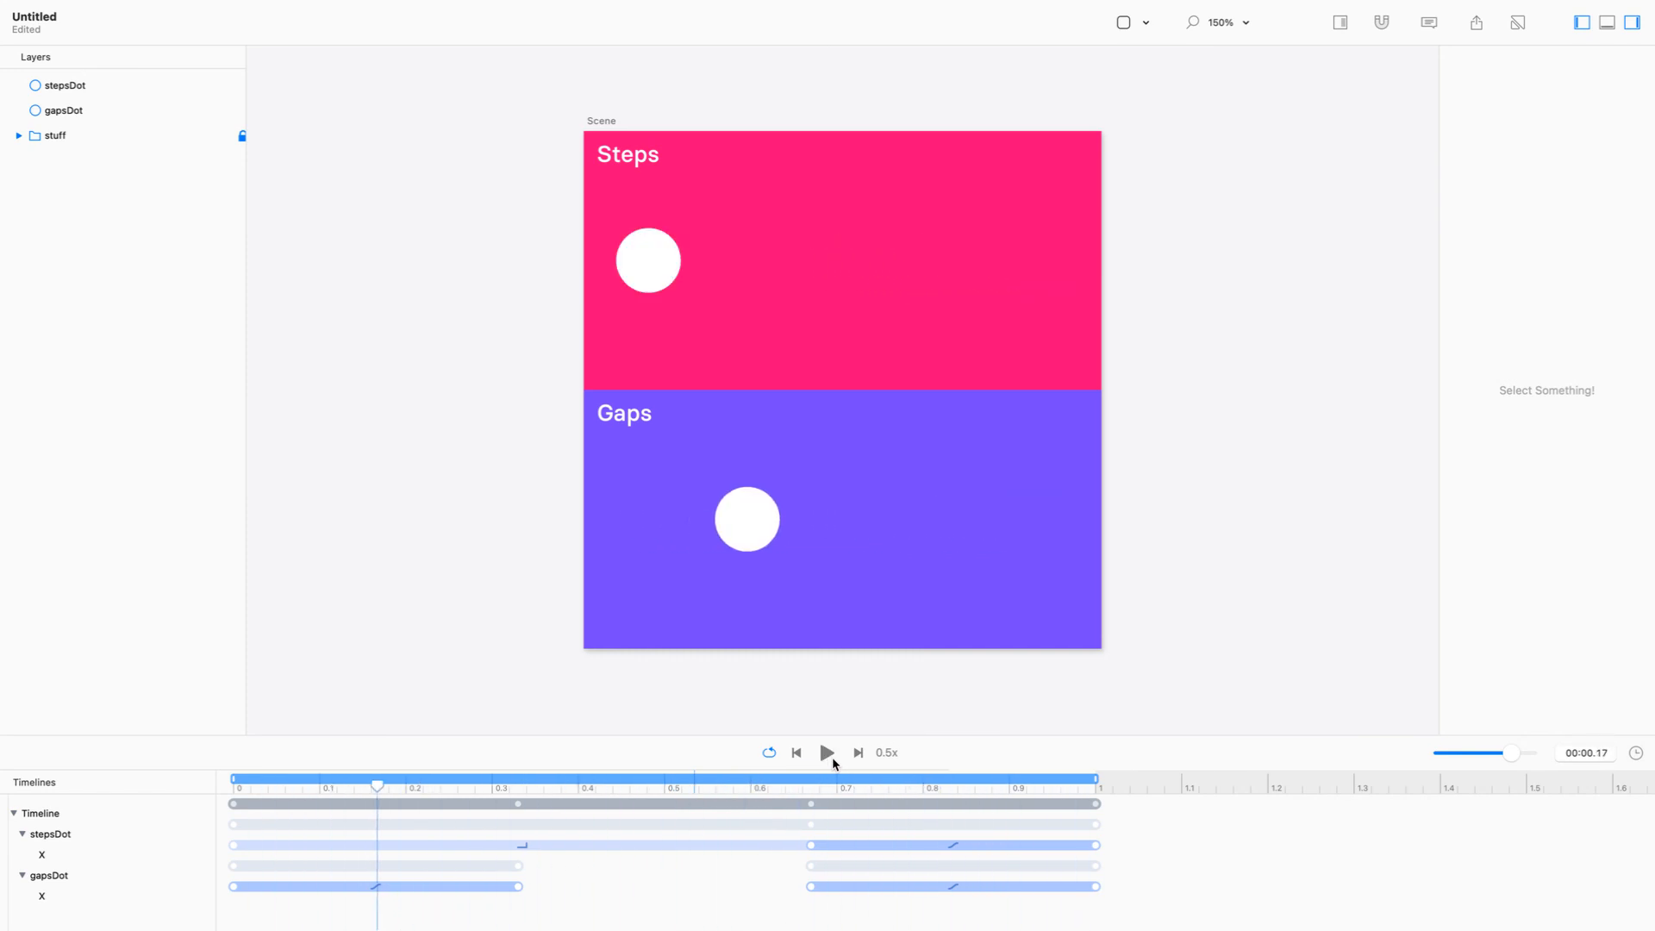